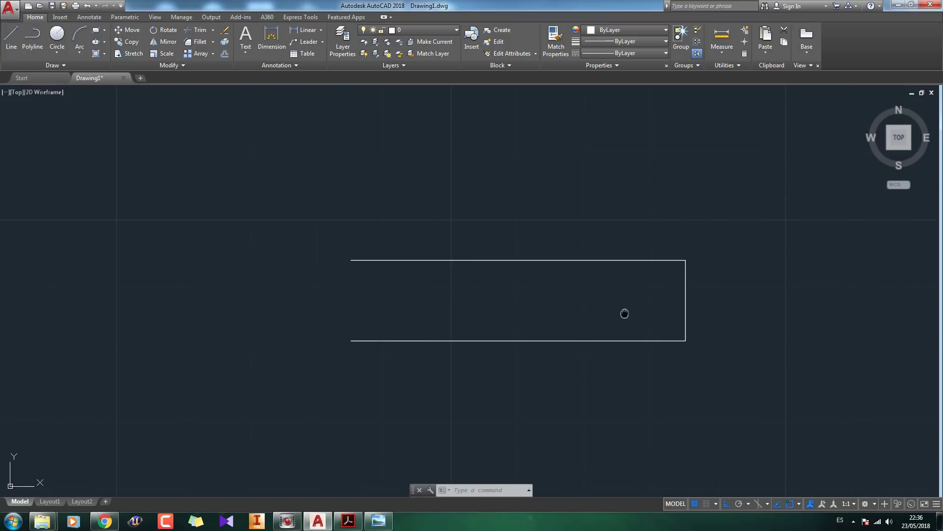
Assign the three outline lines of the open rectangle to the layer "arista de vista".
middle_click_drag(626, 315, 566, 321)
left_click(731, 393)
left_click(199, 176)
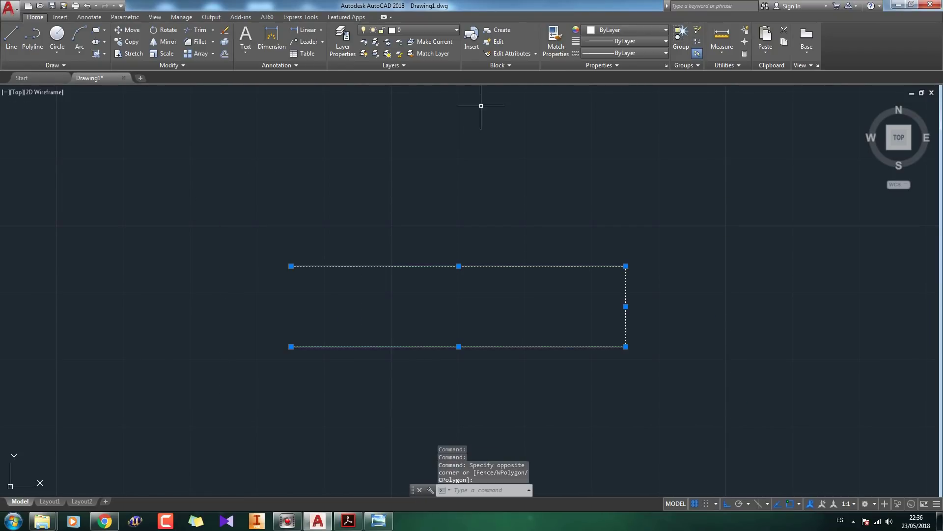
left_click(440, 31)
left_click(427, 53)
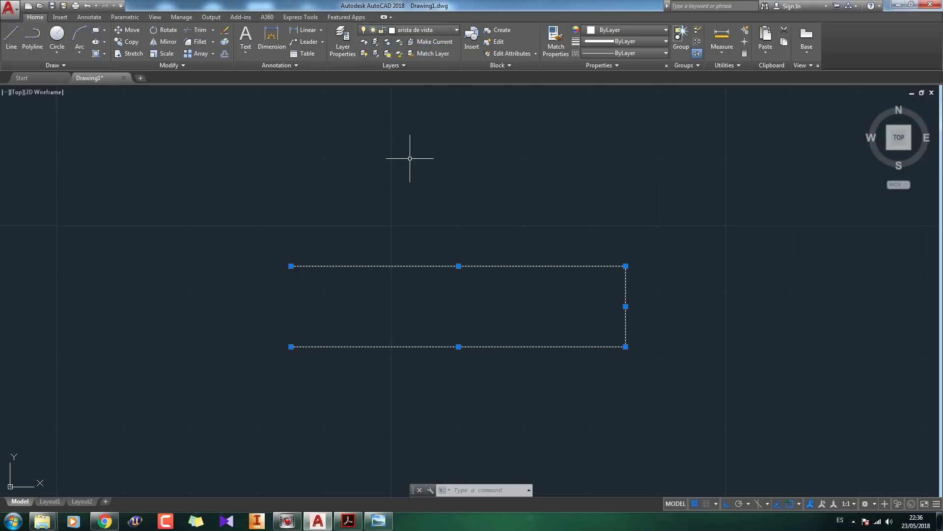
key("Escape")
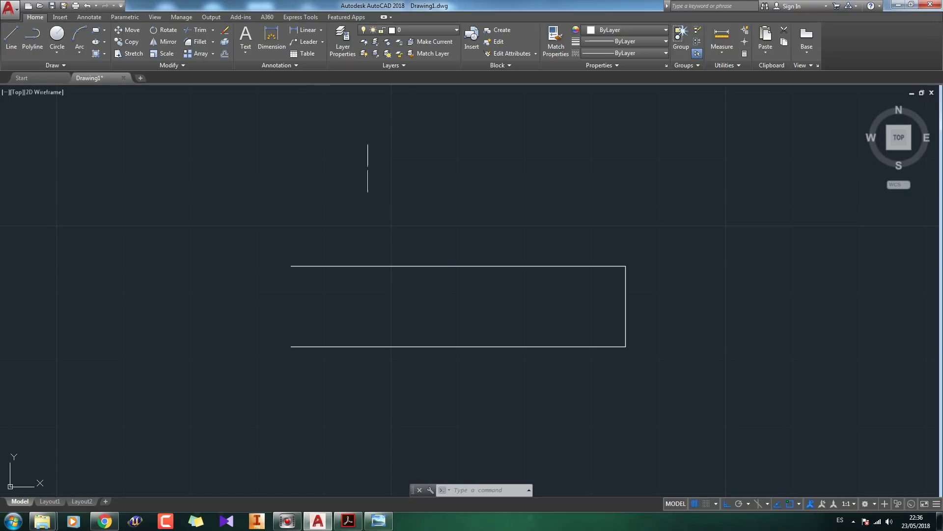
Subtract 12 from 9.6 in the Windows calculator to work out the offset distance.
left_click_drag(652, 318, 600, 305)
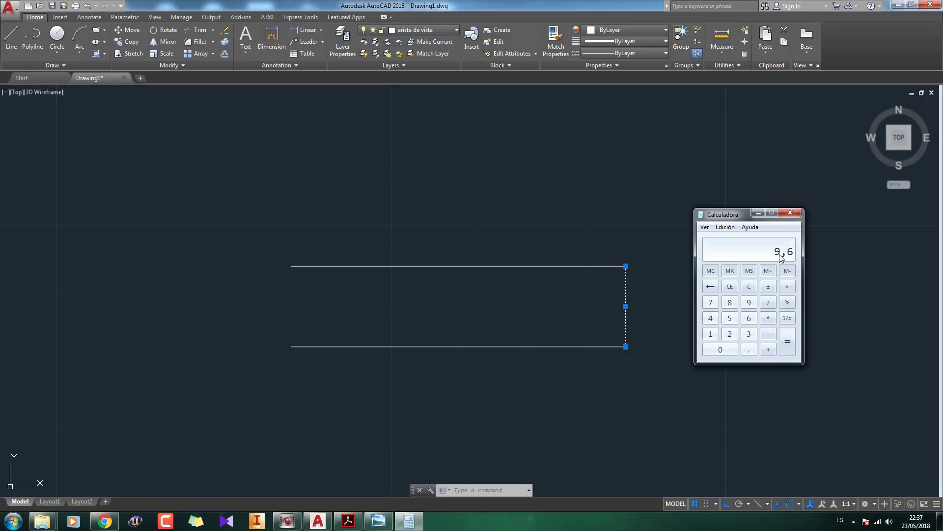
left_click(769, 335)
left_click(711, 338)
left_click(730, 334)
left_click(788, 341)
Offset the upper and lower long lines inward and the right end line outward, each by 1.2.
left_click(240, 79)
type("o")
key("Return")
type("1.2")
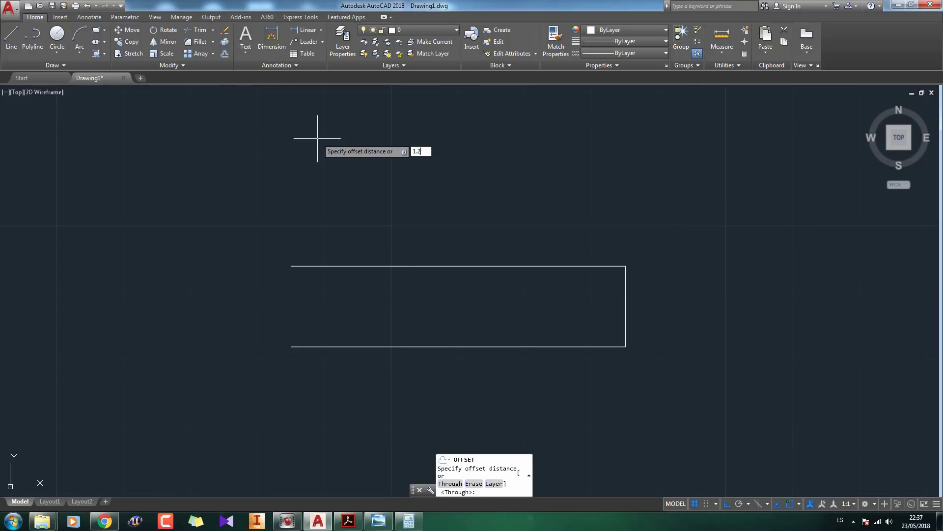
key("Return")
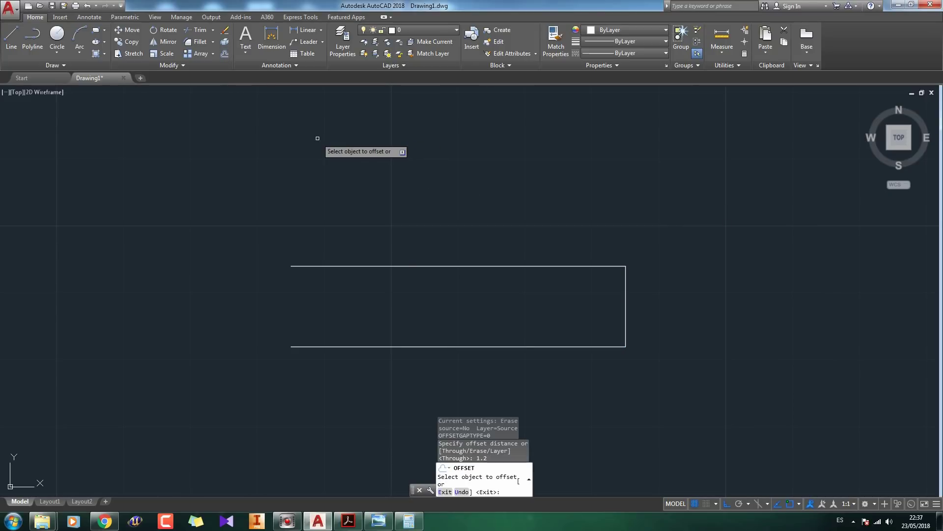
left_click(506, 267)
left_click(501, 286)
left_click(532, 347)
left_click(532, 338)
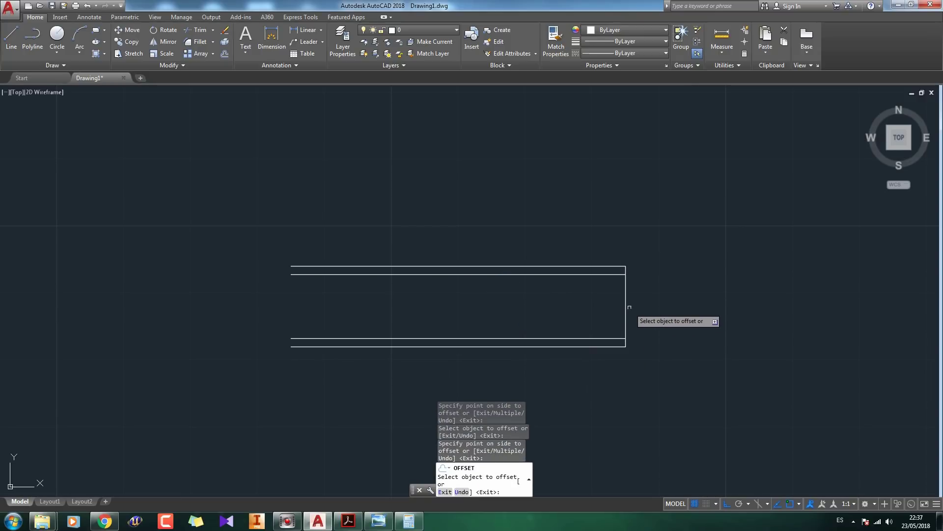
left_click(627, 306)
left_click(653, 308)
With ortho off, draw a diagonal chamfer line from the outline's upper-right corner to the outer vertical line, level with the inner line.
scroll(648, 290, "up", 5)
middle_click_drag(647, 281, 670, 210)
scroll(649, 216, "down", 2)
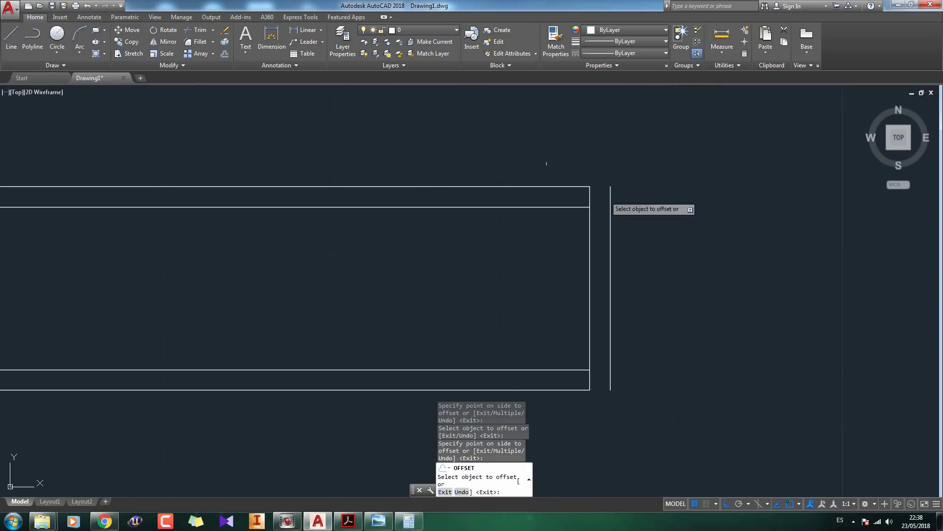
left_click(12, 35)
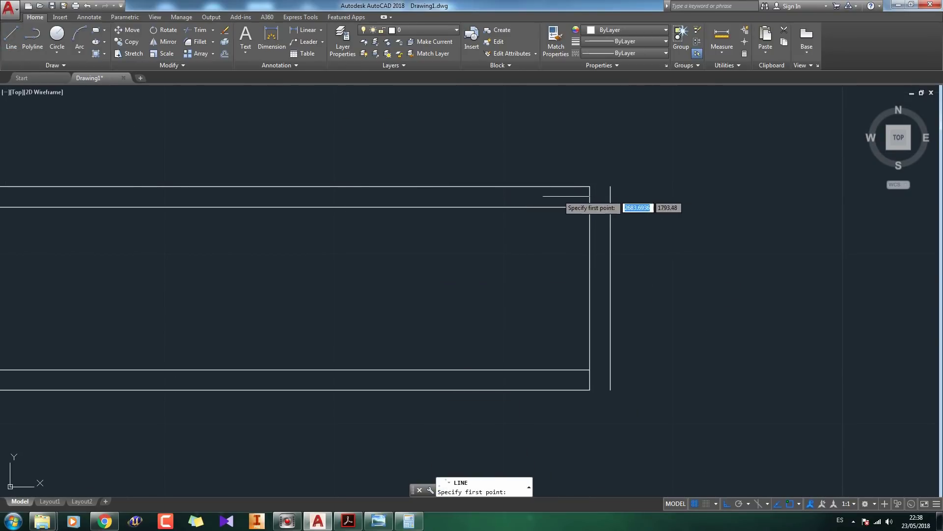
left_click(589, 187)
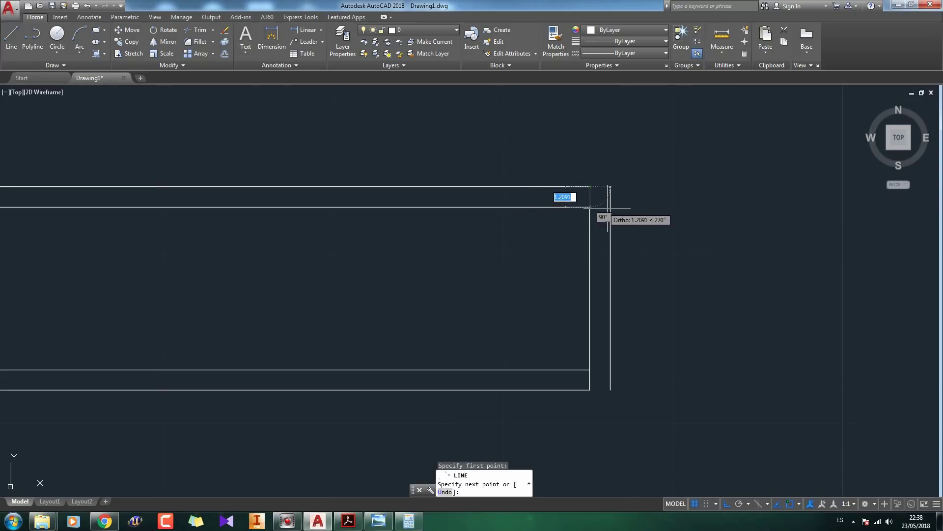
scroll(610, 207, "up", 7)
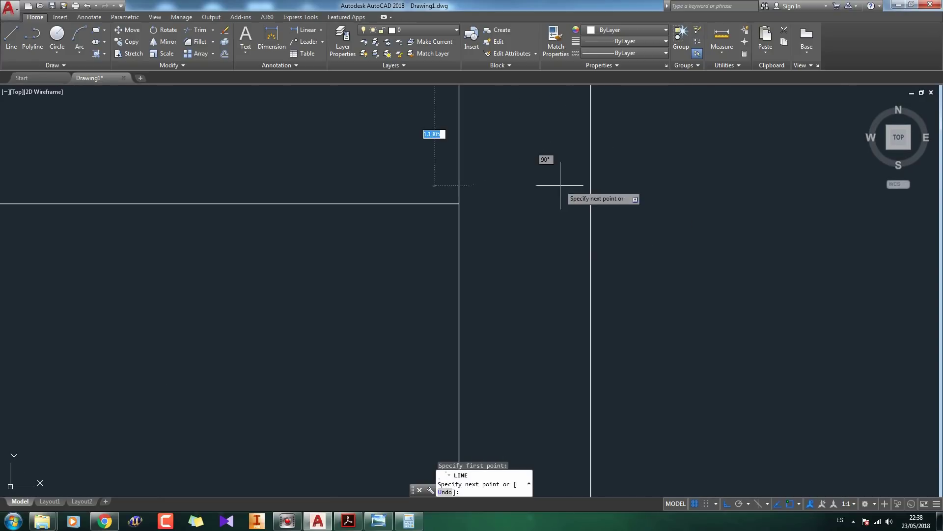
middle_click_drag(583, 214, 603, 335)
key("F8")
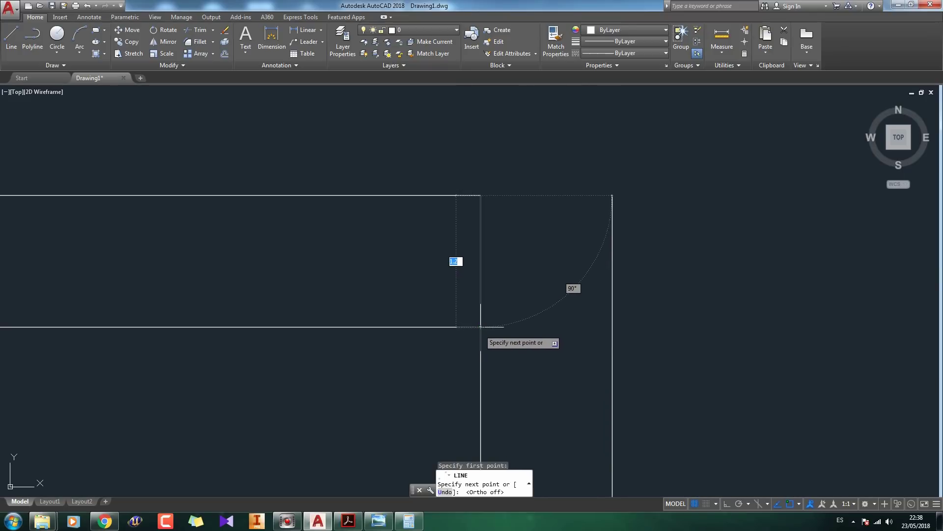
left_click(613, 328)
middle_click_drag(657, 306, 771, 265)
key("Escape")
Draw the matching diagonal chamfer line from the outline's lower-right corner to the outer vertical line.
scroll(684, 259, "up", 2)
scroll(682, 264, "down", 5)
middle_click_drag(629, 205, 619, 192)
type("l")
key("Return")
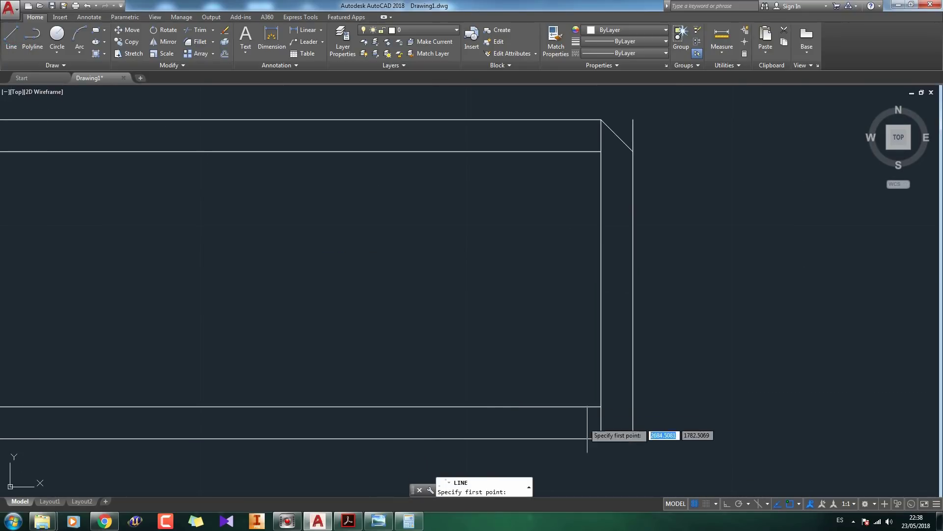
left_click(601, 438)
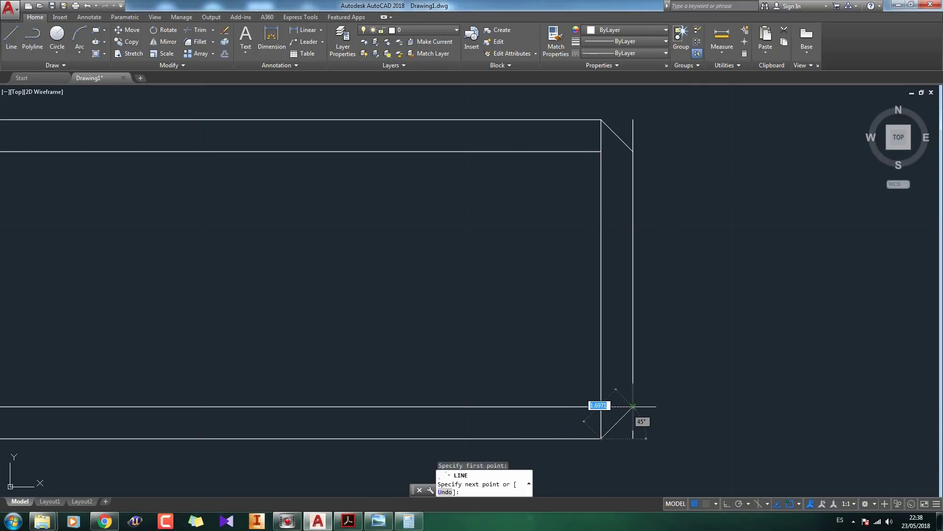
key("Escape")
Shorten the outer vertical line at both ends so it spans only between the two chamfer lines.
left_click(659, 435)
left_click(631, 442)
left_click(636, 439)
left_click(632, 442)
left_click(633, 436)
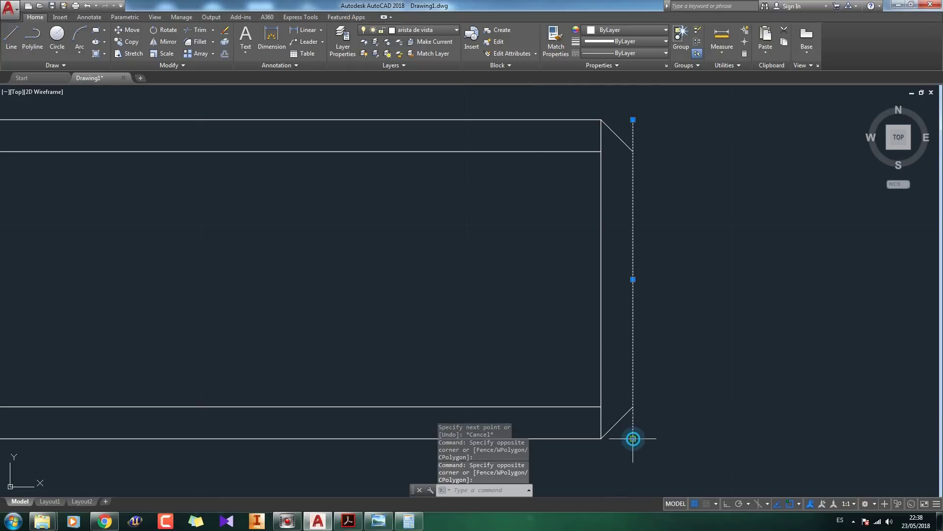
left_click(633, 408)
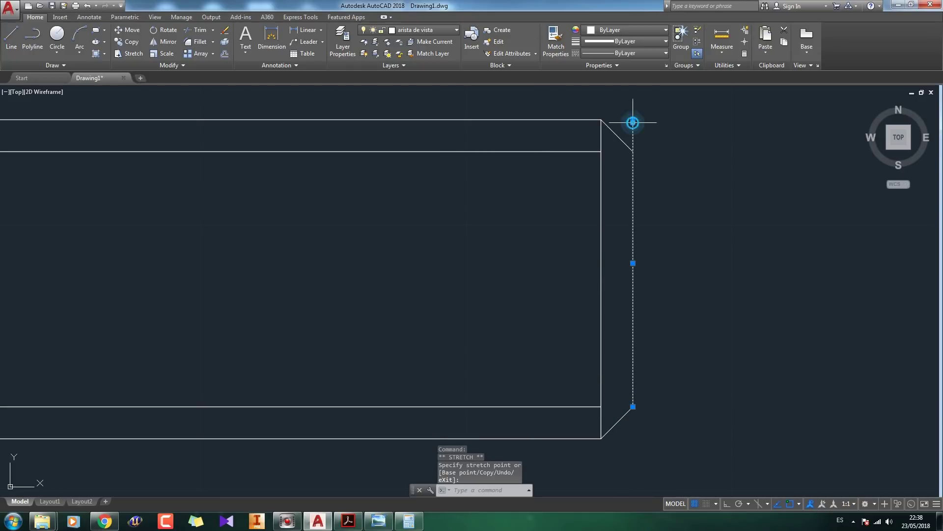
left_click(633, 151)
Extend the two inner horizontal lines to the outer vertical line at the right end.
left_click(547, 150)
left_click(554, 417)
left_click(526, 350)
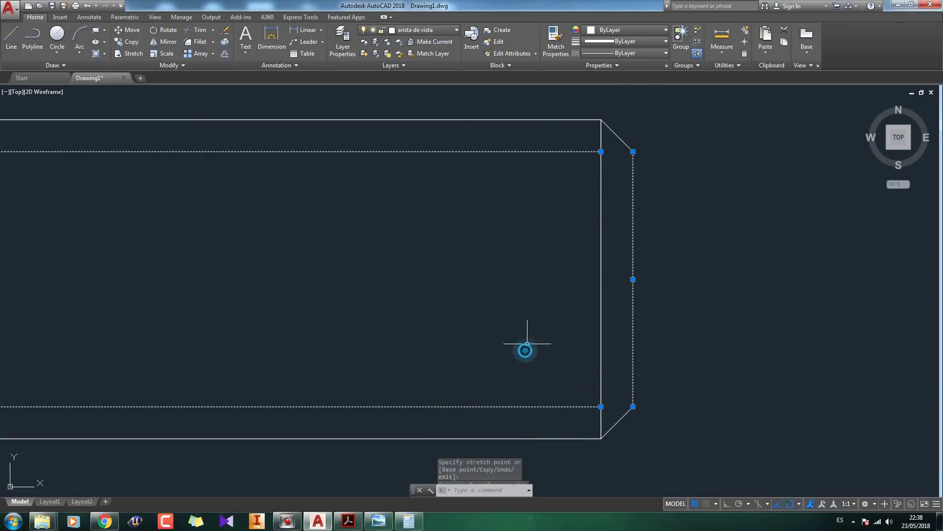
key("Escape")
left_click(673, 442)
left_click(537, 95)
left_click(212, 30)
left_click(210, 65)
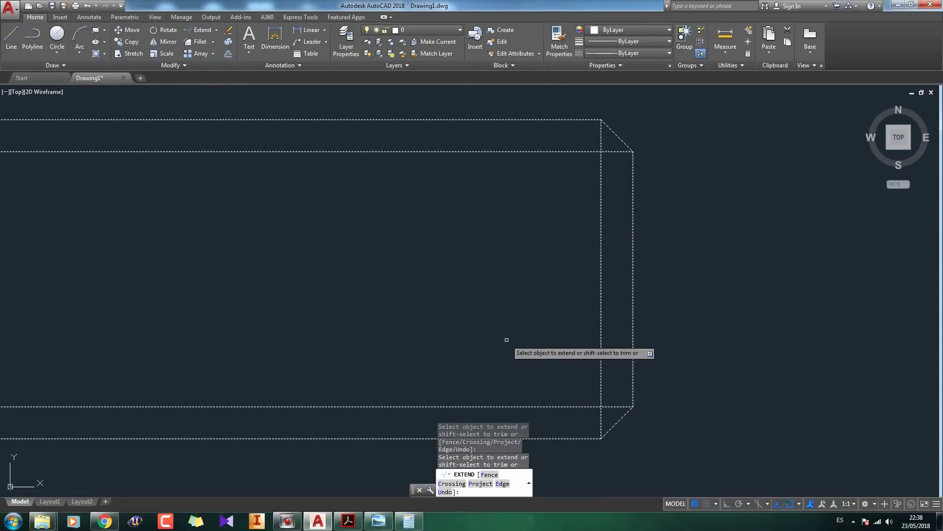
key("Escape")
Assign the two chamfer lines and the outer vertical end line to the layer "arista de vista".
scroll(541, 331, "down", 2)
scroll(541, 331, "down", 1)
middle_click_drag(516, 343, 578, 369)
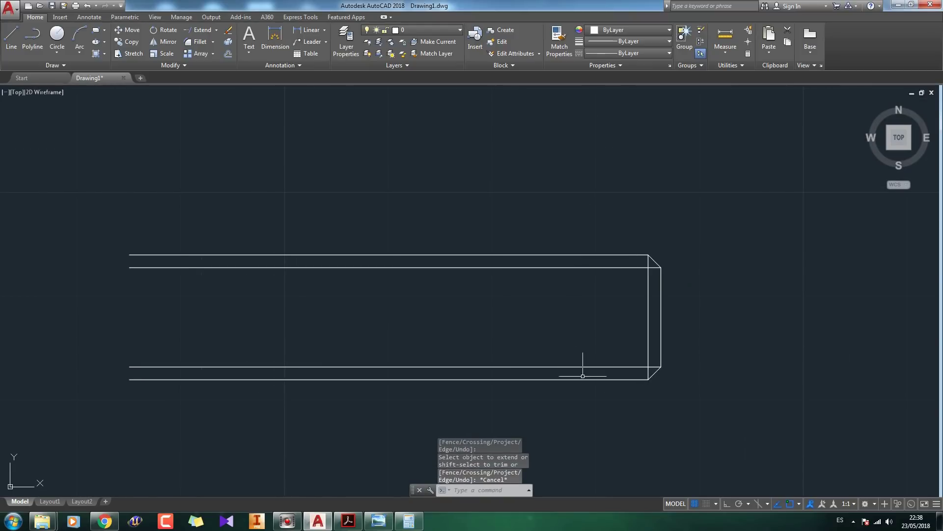
scroll(668, 372, "up", 4)
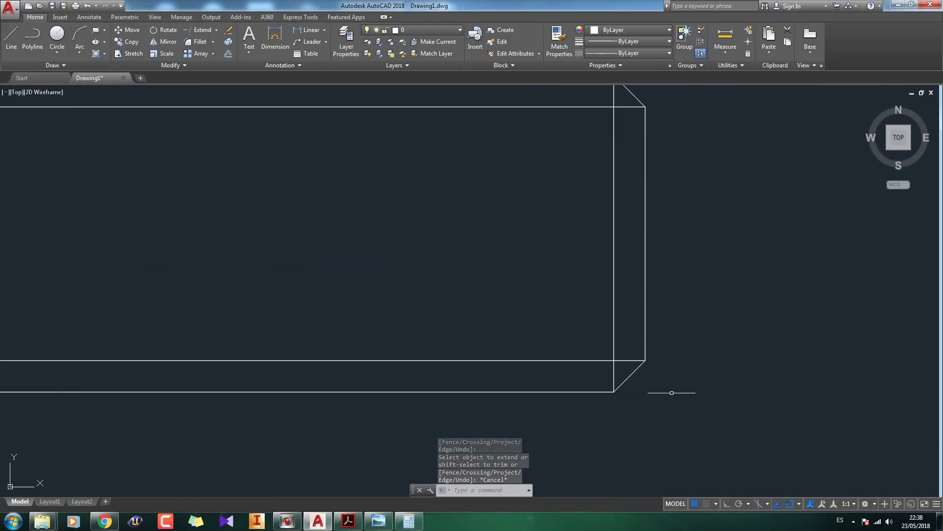
left_click(670, 396)
left_click(632, 95)
middle_click_drag(632, 138, 632, 252)
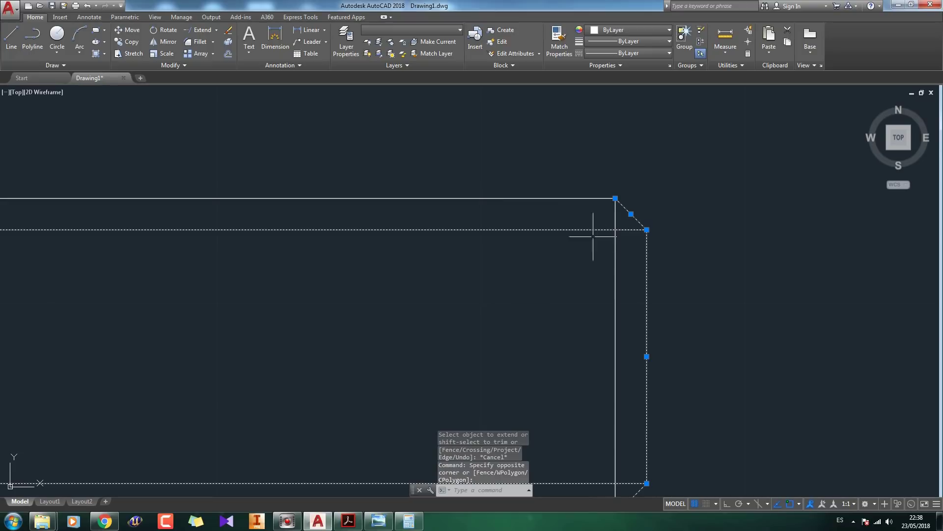
scroll(580, 282, "down", 4)
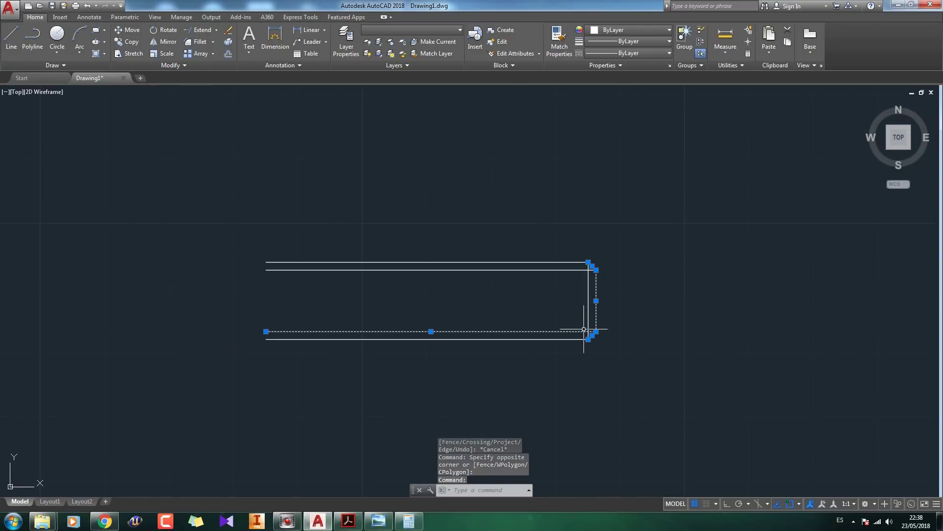
scroll(584, 329, "up", 5)
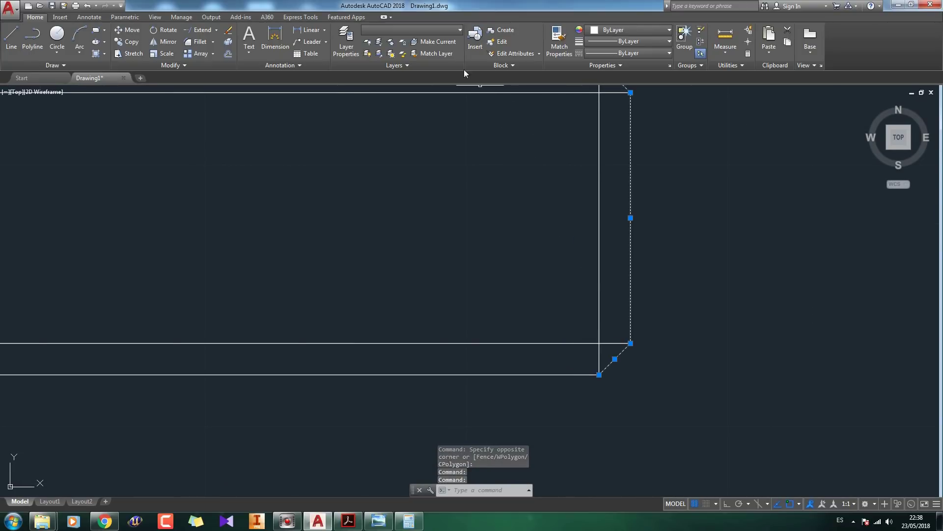
left_click(417, 30)
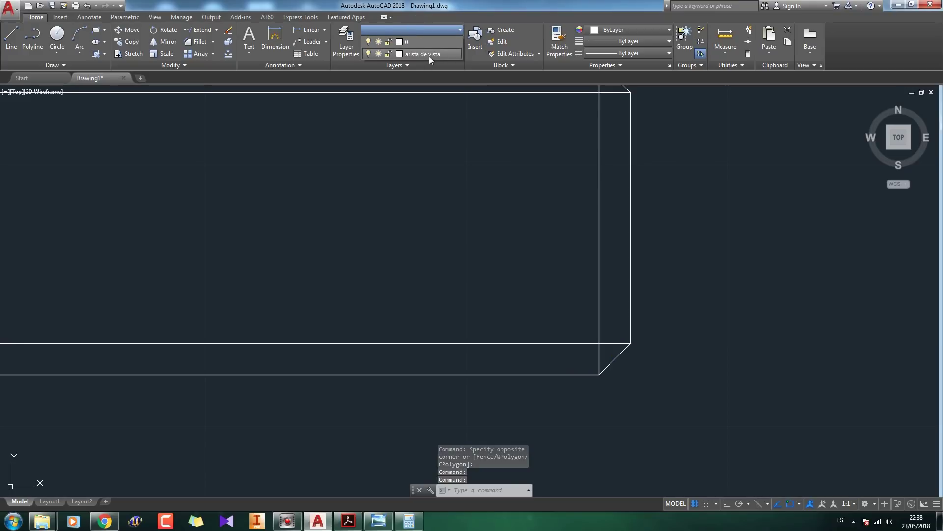
left_click(430, 57)
scroll(476, 206, "down", 4)
middle_click_drag(467, 206, 626, 231)
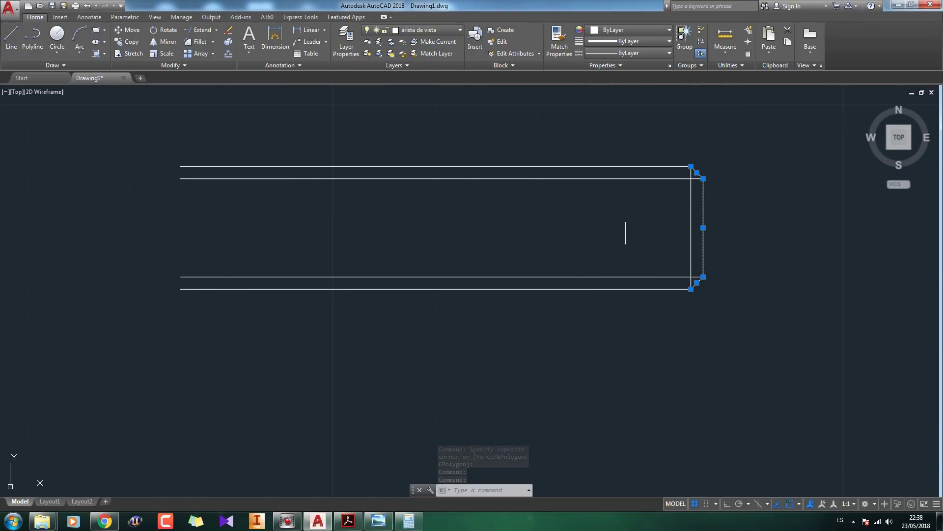
key("Escape")
key("Escape")
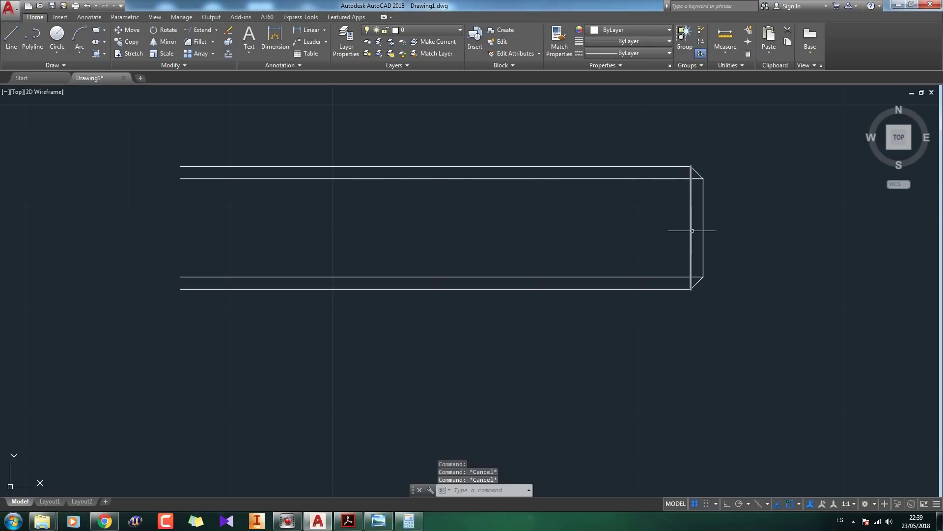
left_click(11, 37)
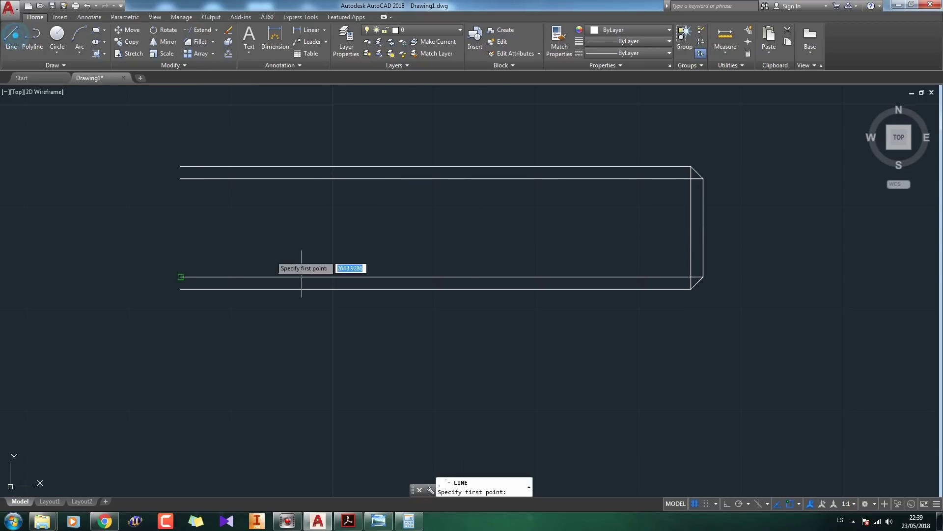
key("Escape")
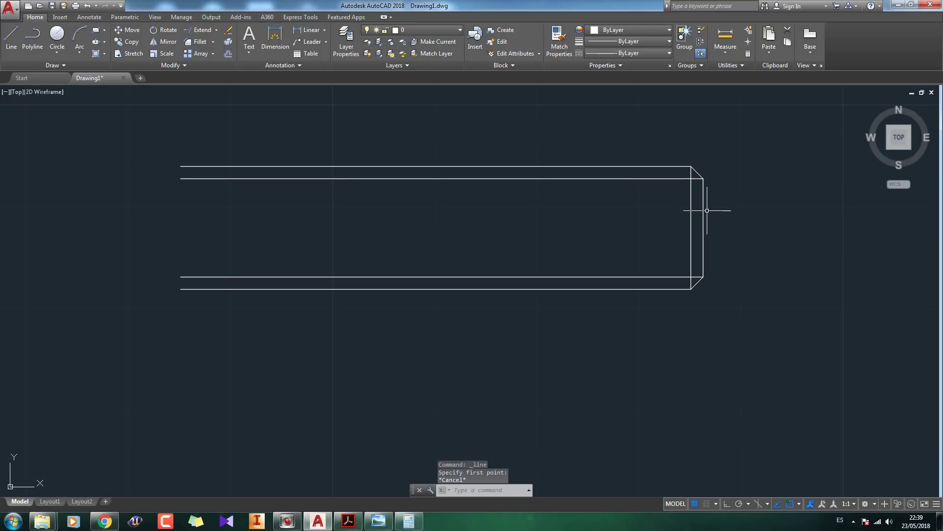
left_click(11, 37)
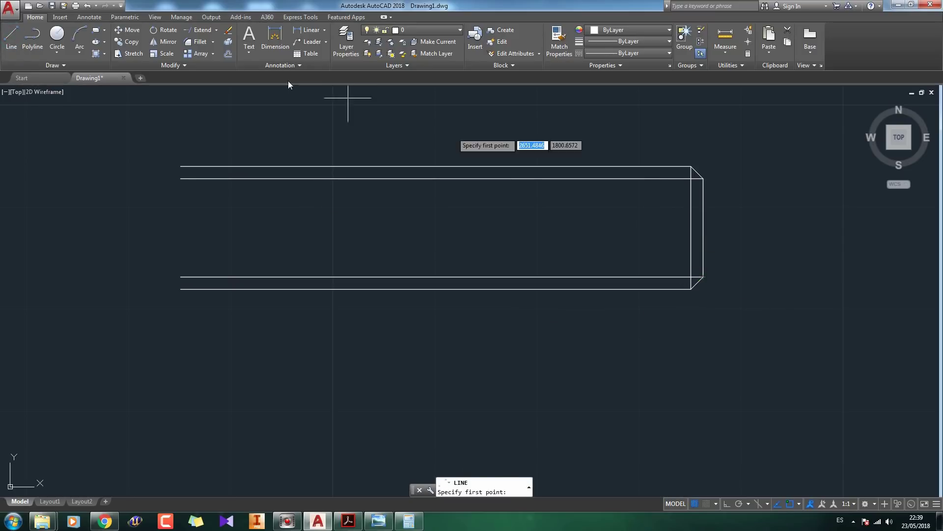
Offset the outer vertical end line by 30 toward the inside of the shaft.
left_click(227, 54)
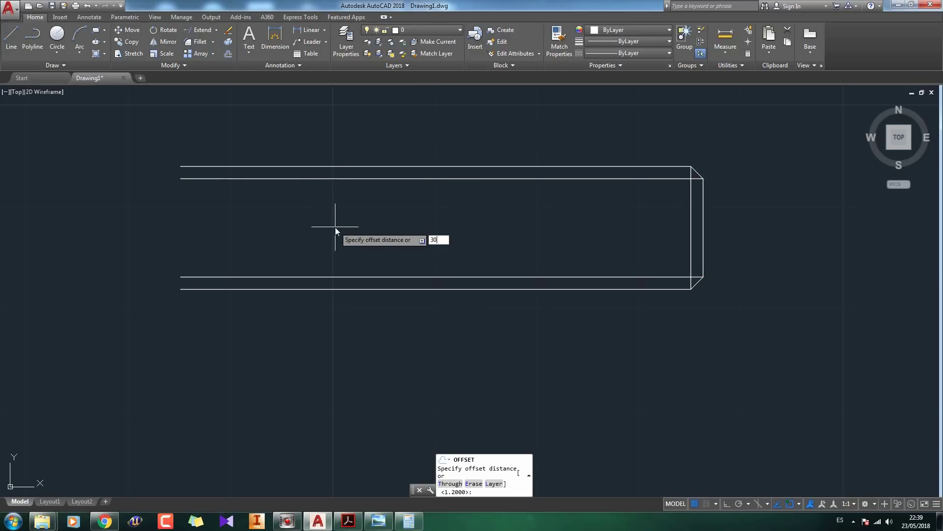
type("30")
key("Return")
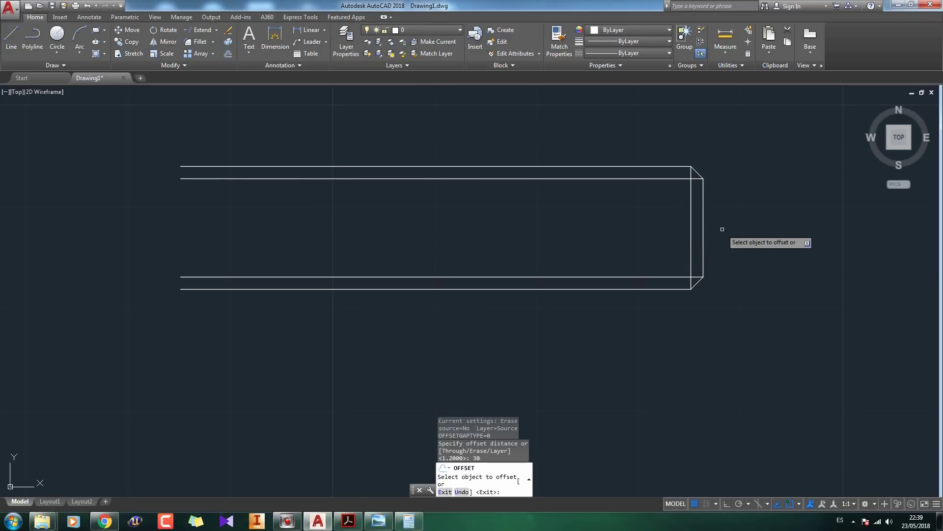
left_click(703, 229)
left_click(437, 231)
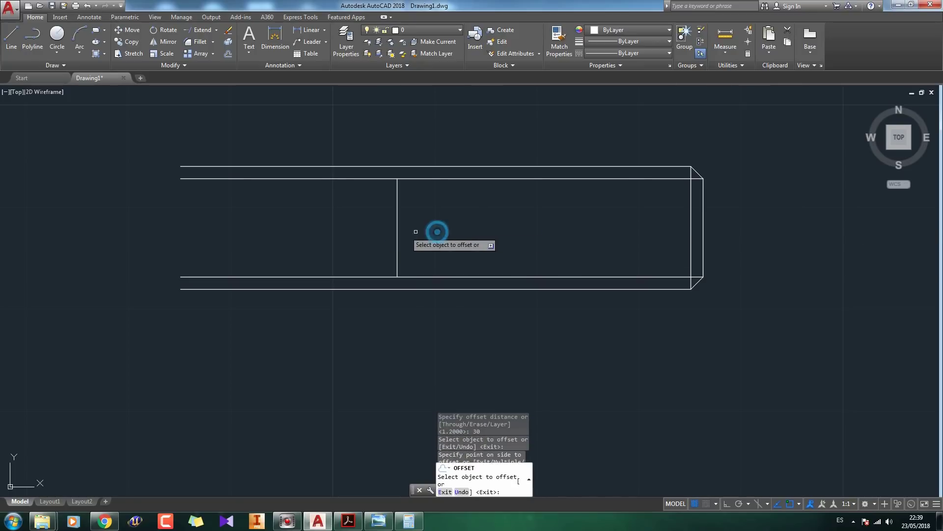
key("Escape")
Trim the two inner horizontal lines on the open side, back to the vertical line offset inside the shaft.
left_click(438, 231)
left_click(448, 325)
left_click(439, 337)
left_click(270, 88)
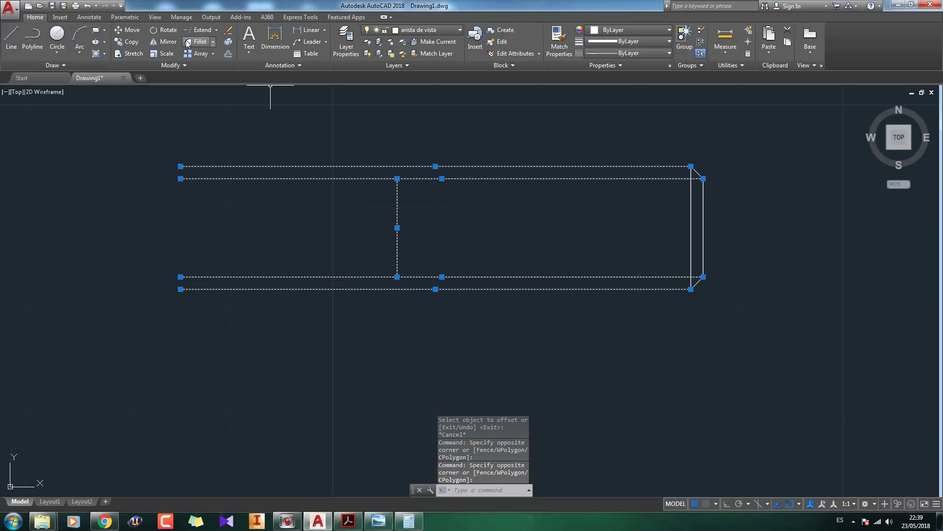
left_click(216, 30)
left_click(199, 45)
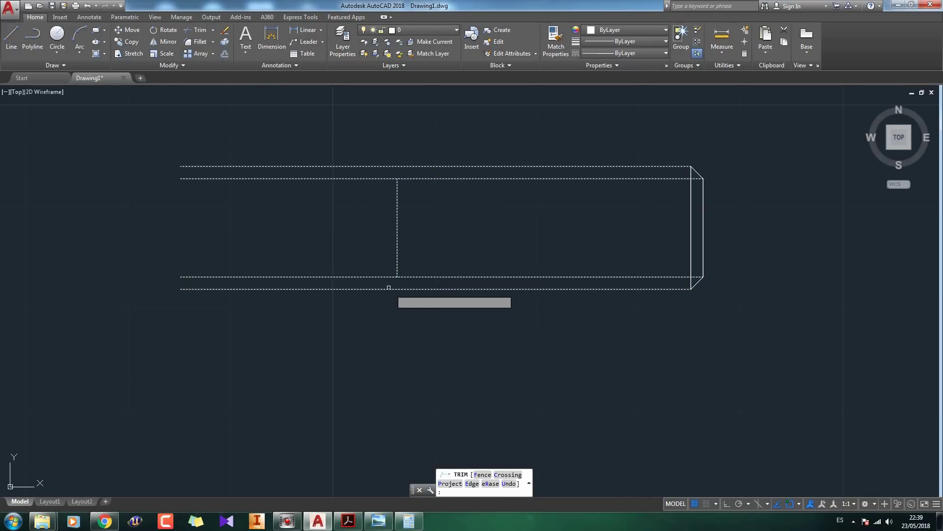
left_click(381, 279)
left_click(346, 176)
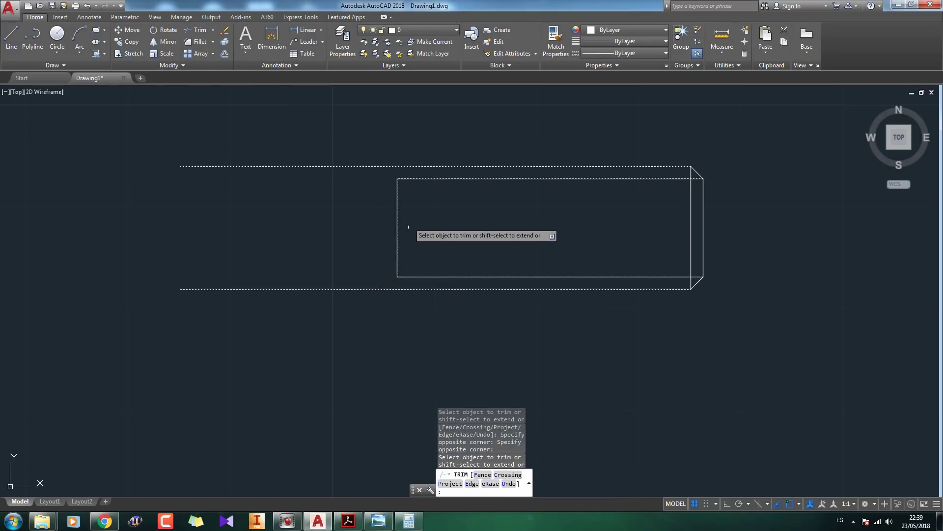
Extend the offset vertical line at the end of the inner thread lines to both outer horizontal lines of the shaft.
key("Escape")
left_click(448, 320)
left_click(348, 130)
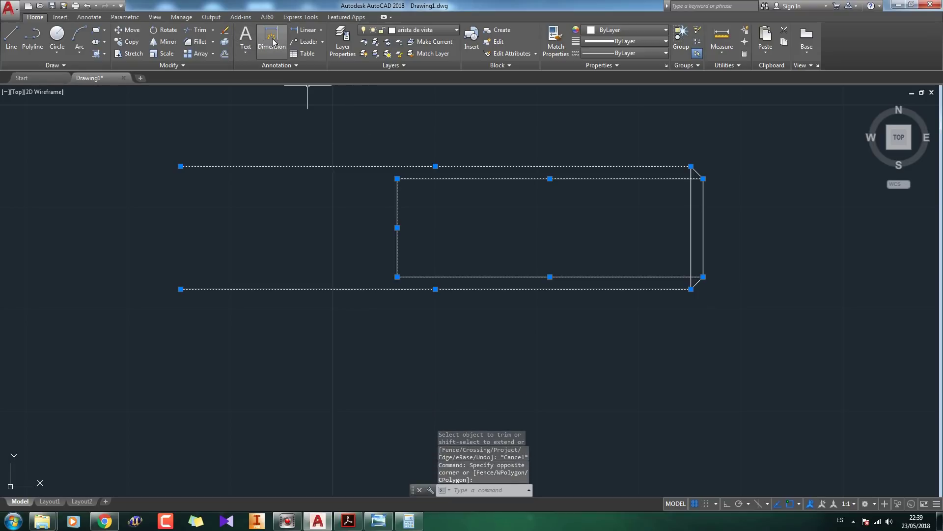
left_click(213, 29)
left_click(202, 65)
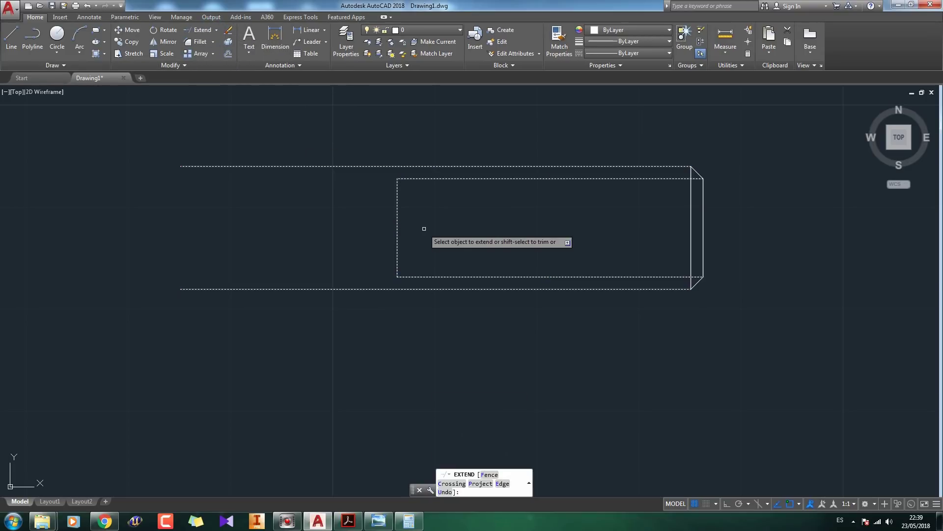
left_click(397, 205)
left_click(396, 247)
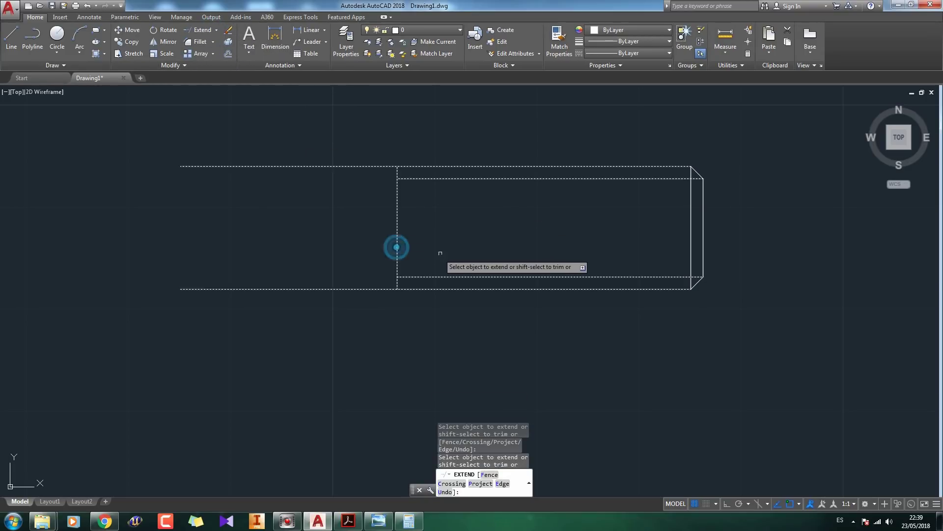
key("Escape")
Check which layer the extended vertical thread-end line is on.
left_click(444, 249)
left_click(345, 199)
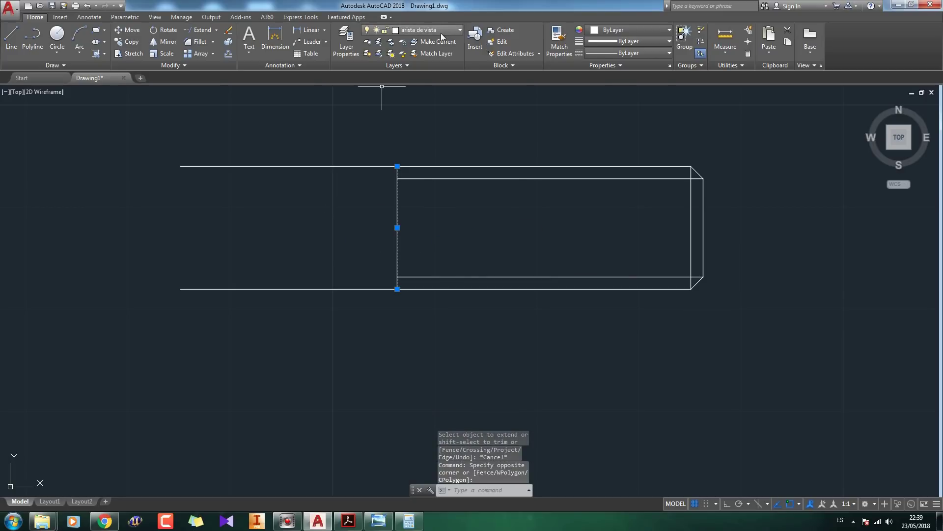
key("Escape")
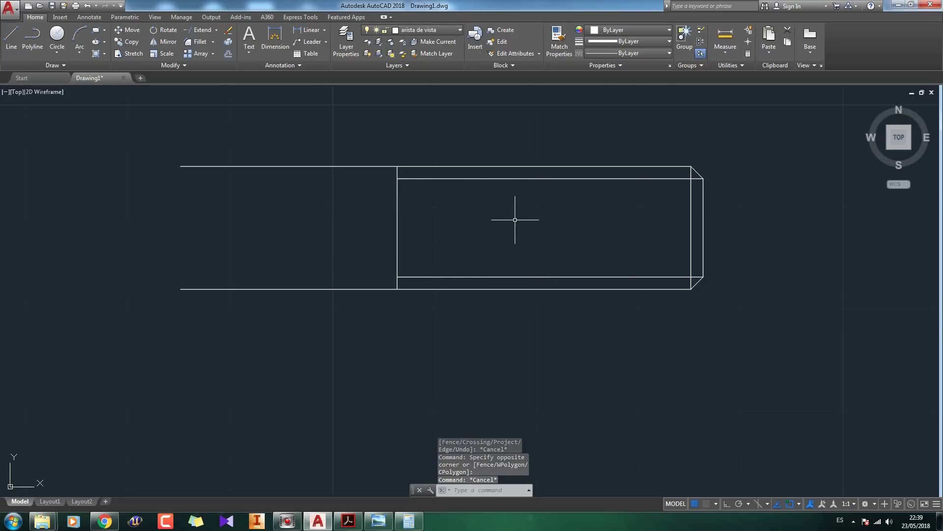
Create a layer named "Roscas" with the colour cyan and a 0.25 mm lineweight.
left_click(577, 282)
left_click(526, 176)
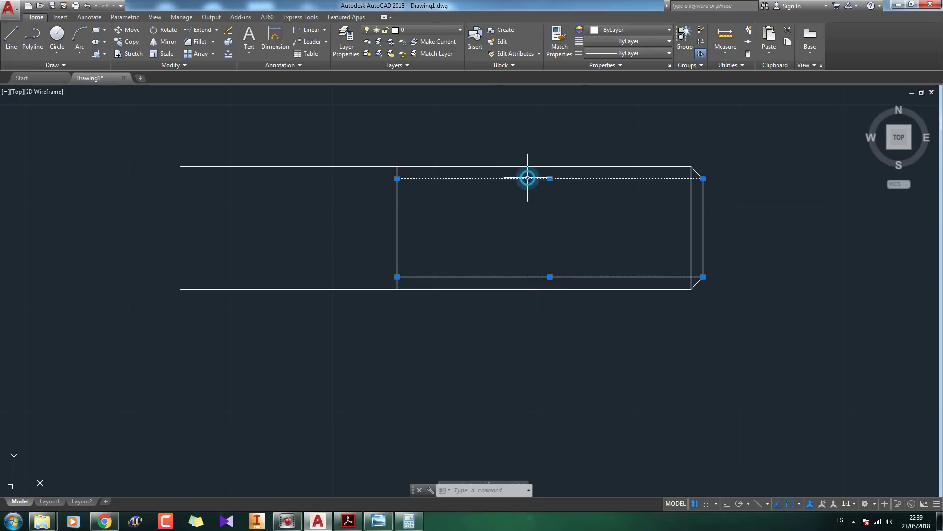
left_click(343, 55)
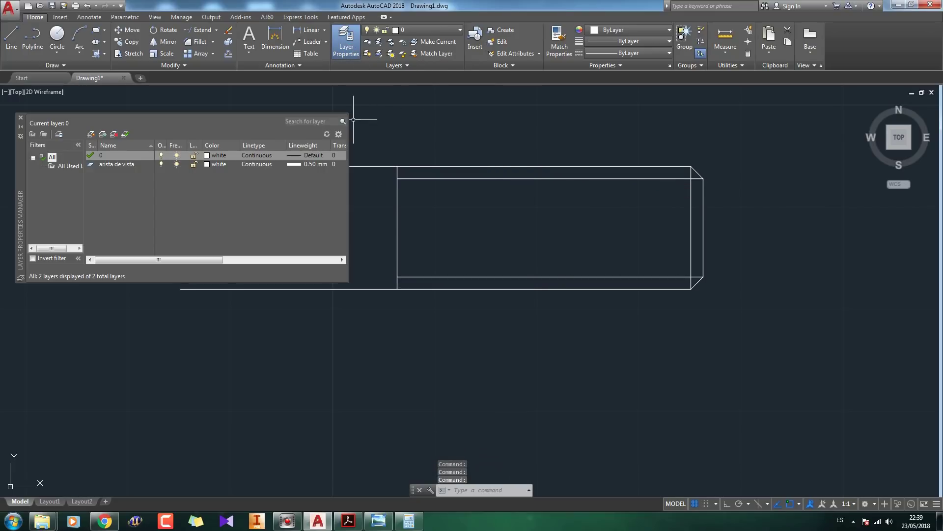
left_click(90, 134)
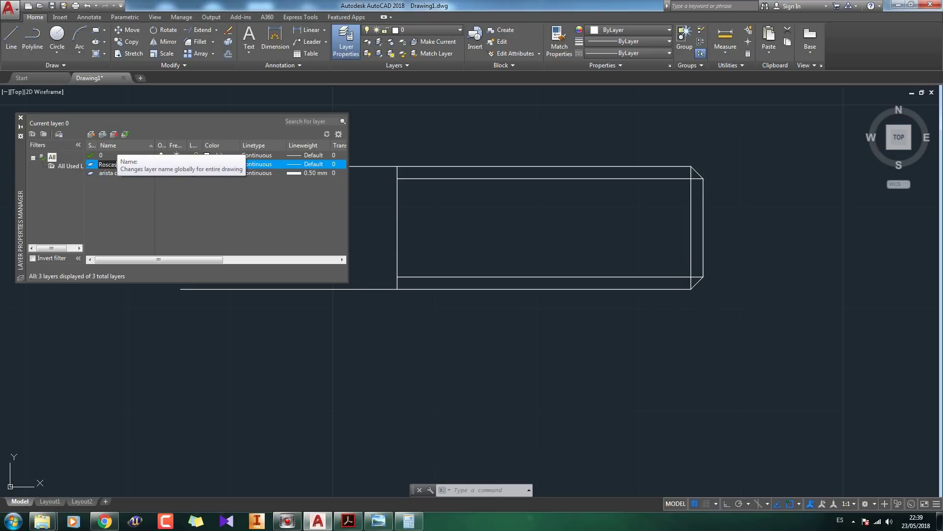
left_click(216, 164)
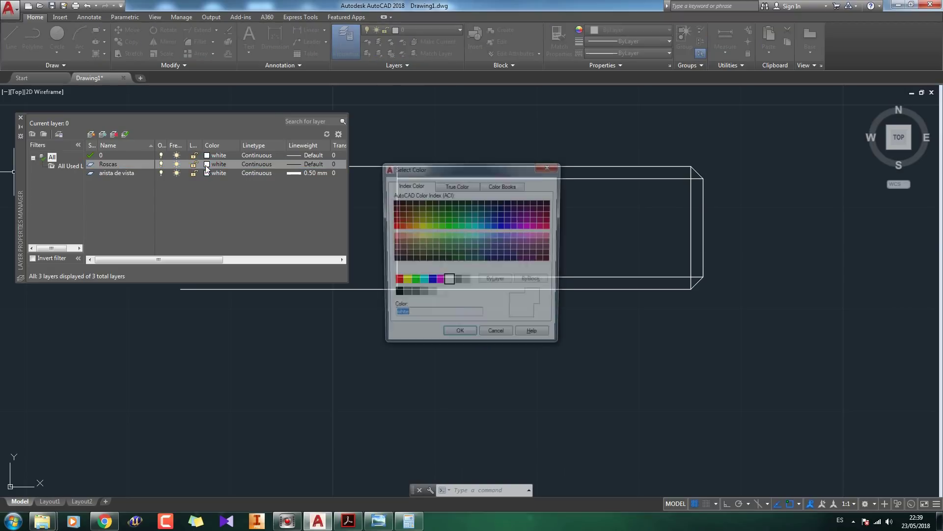
left_click(422, 282)
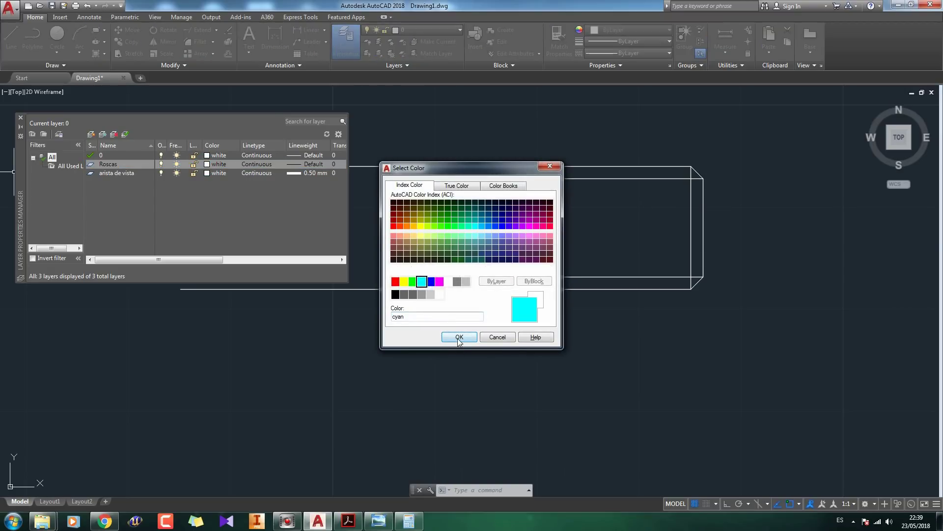
left_click(459, 338)
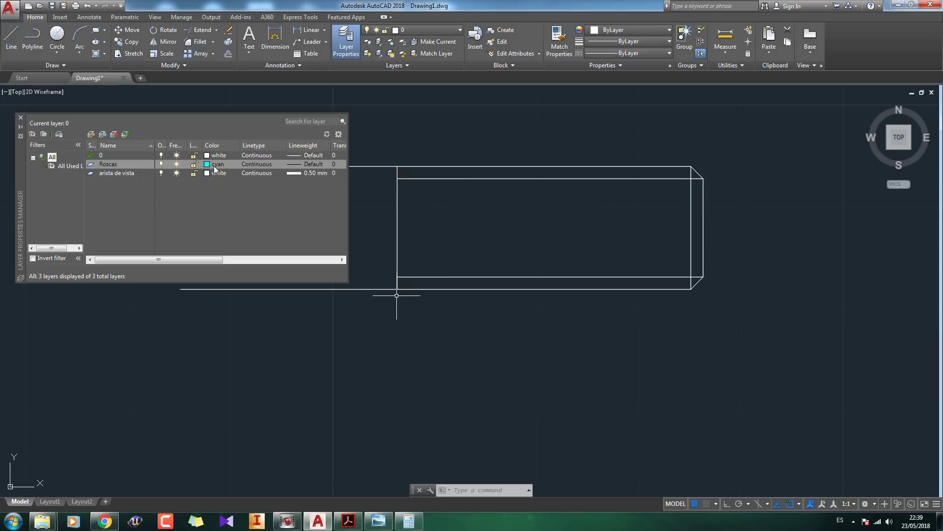
left_click(311, 163)
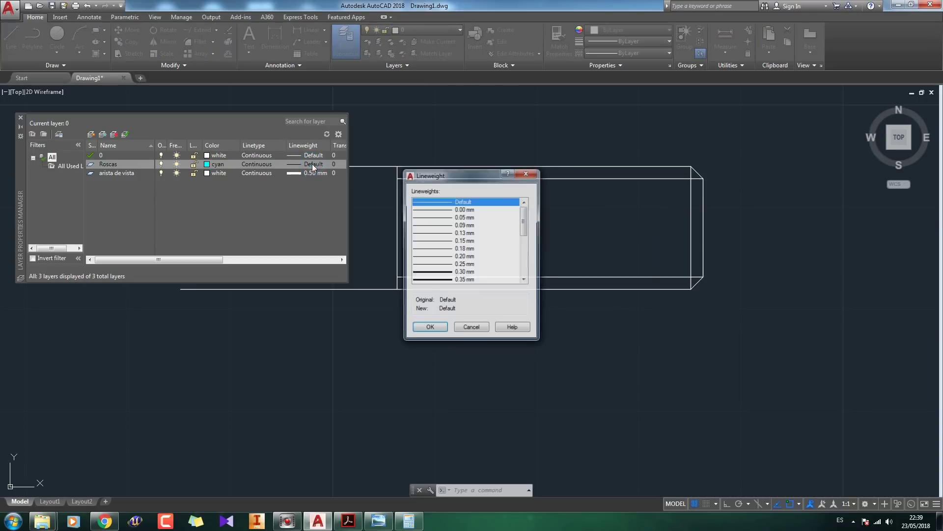
left_click(452, 264)
left_click(429, 328)
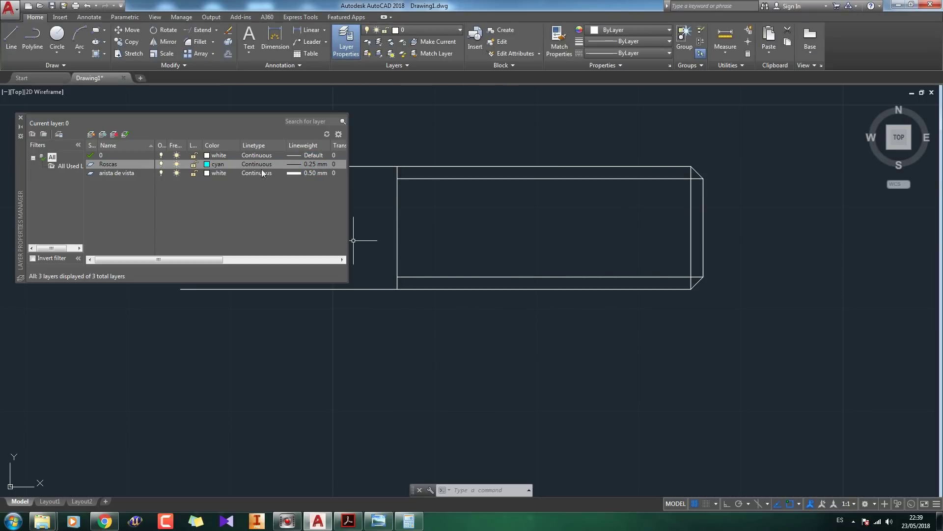
left_click(21, 118)
Assign the two inner horizontal thread lines to the layer "Roscas".
left_click(490, 282)
left_click(447, 175)
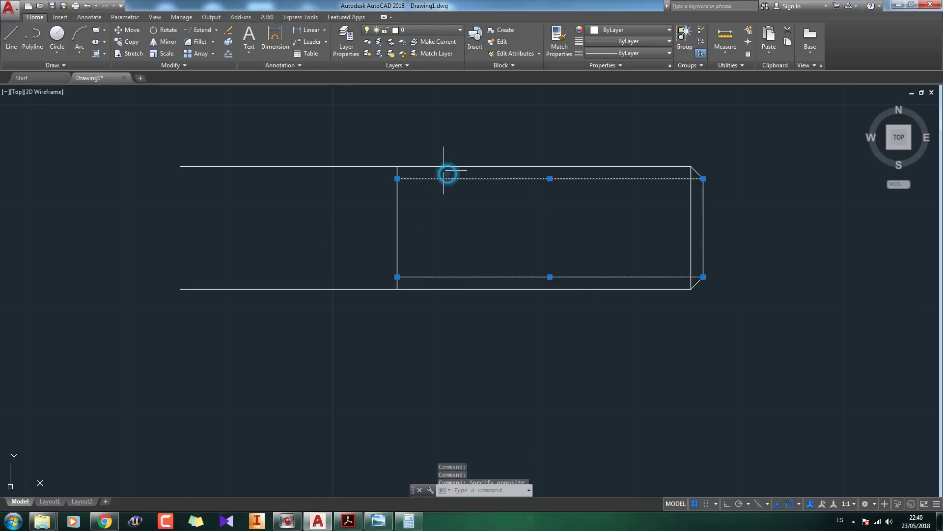
left_click(422, 29)
left_click(426, 55)
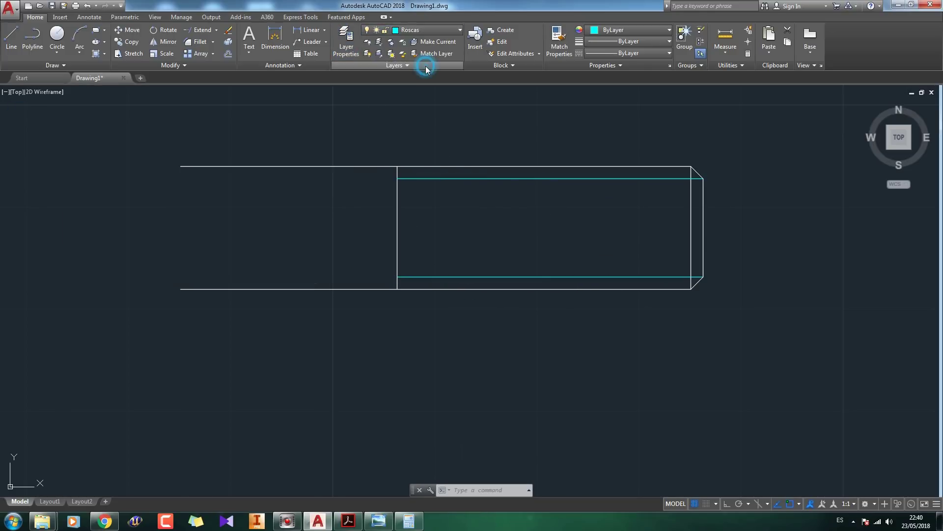
key("Escape")
Switch to Windows Photo Viewer, consult the next thread-representation reference image, 02.png, and return to AutoCAD.
scroll(738, 211, "down", 2)
middle_click_drag(737, 211, 600, 226)
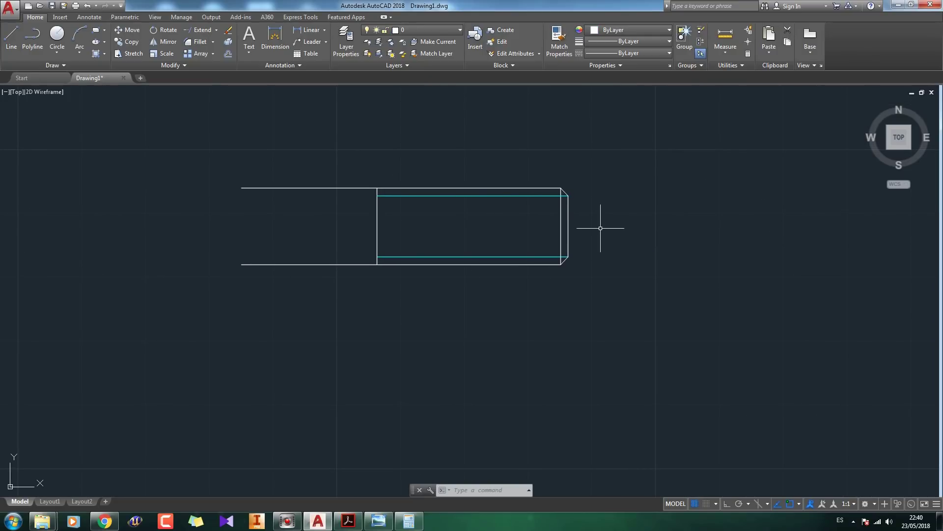
key("alt+Tab")
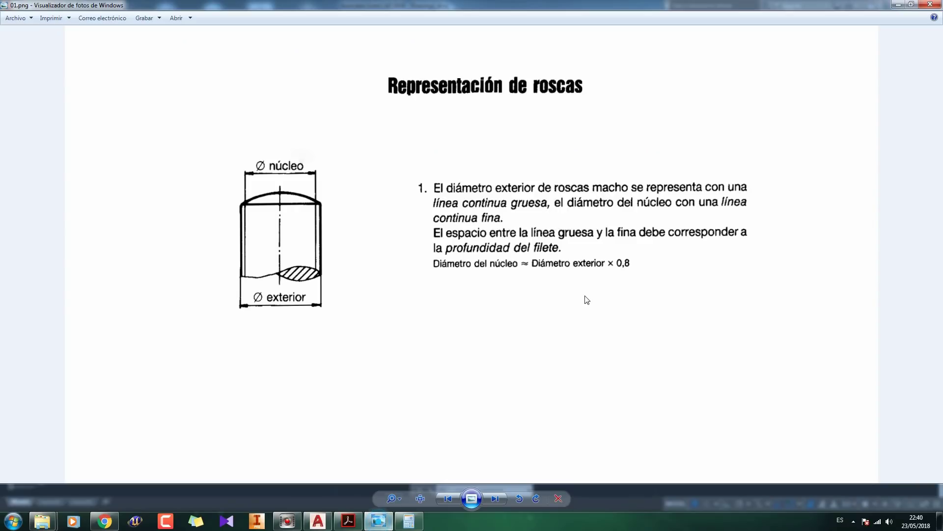
key("Right")
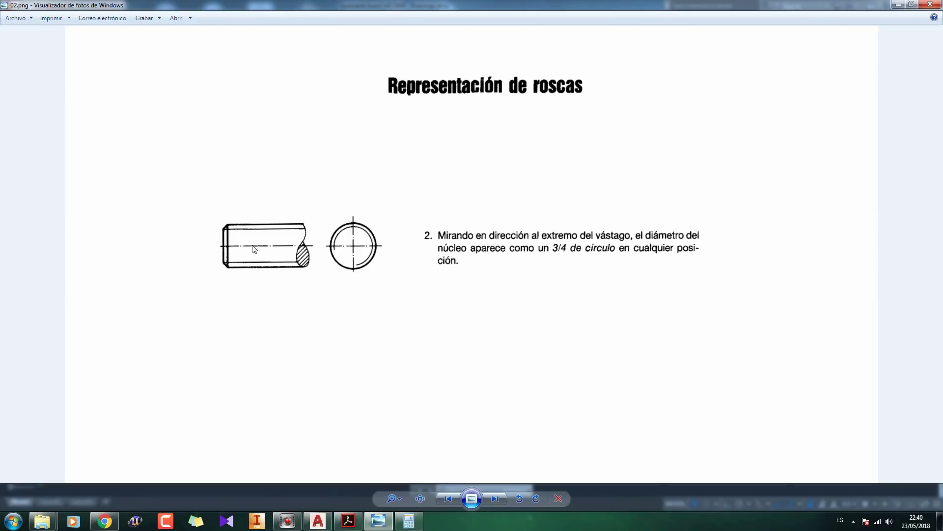
key("alt+Tab")
Mirror the whole shaft about the vertical line through its two open ends, erasing the source objects.
left_click(641, 299)
left_click(169, 126)
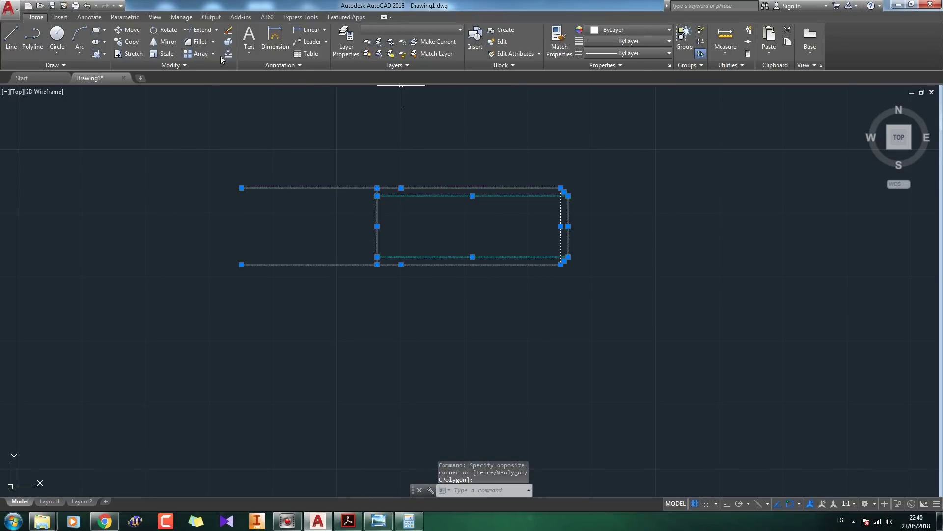
left_click(175, 43)
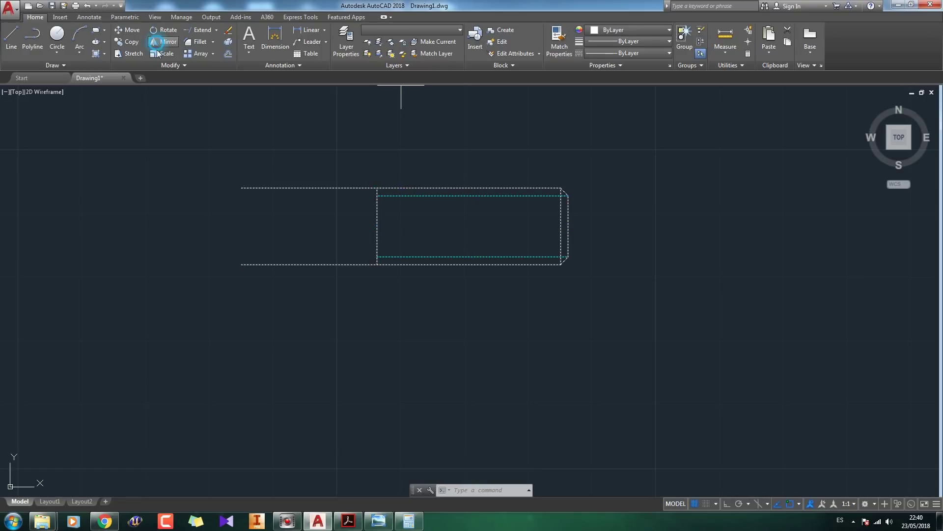
left_click(242, 188)
left_click(242, 264)
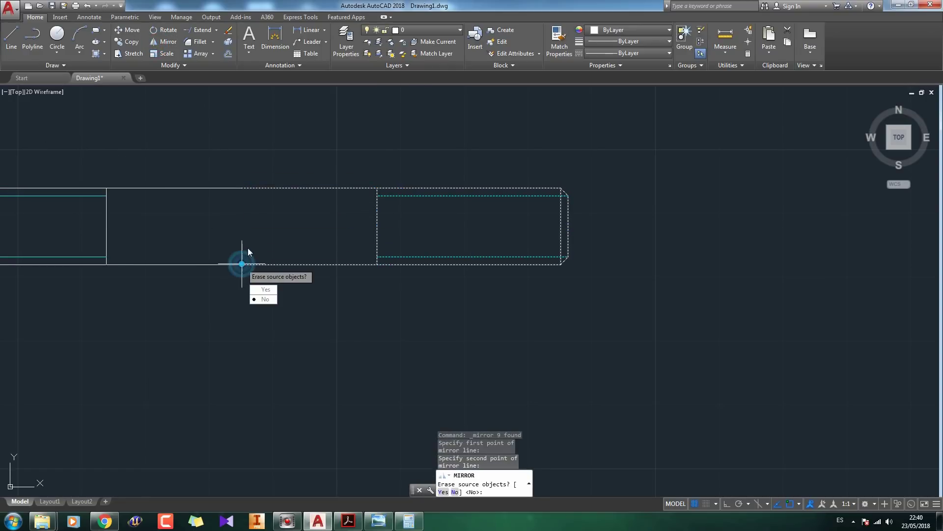
left_click(265, 289)
middle_click_drag(248, 165, 497, 195)
key("Escape")
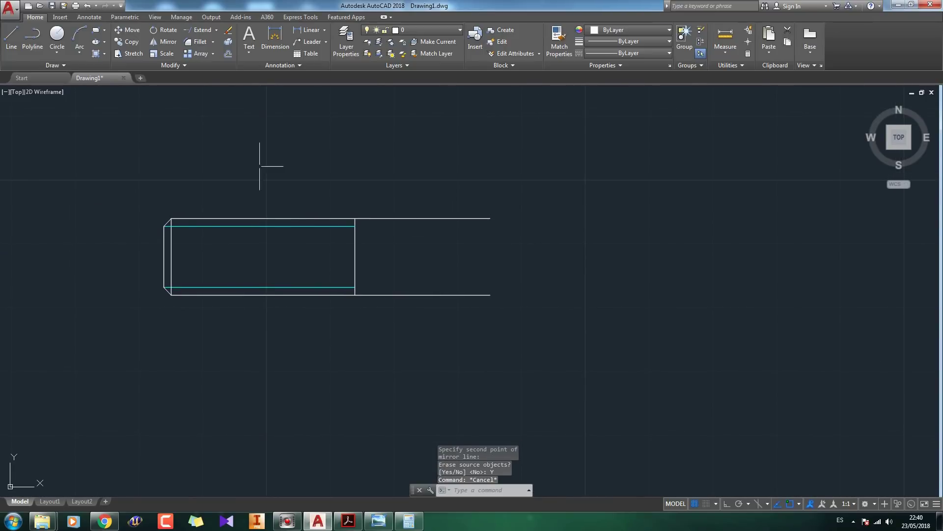
Draw a view-direction arrow facing the chamfered tip, with a horizontal shaft and two slanted head lines.
left_click(10, 36)
left_click(53, 255)
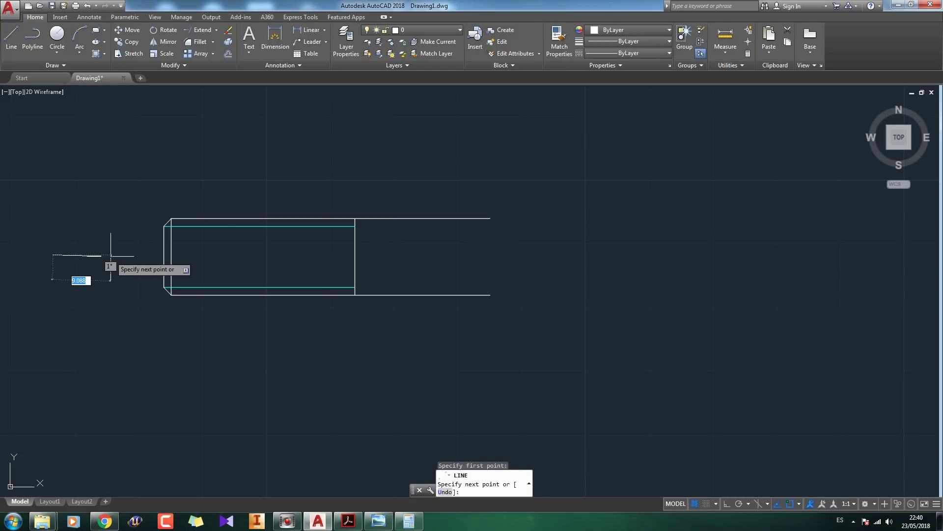
key("F8")
left_click(105, 255)
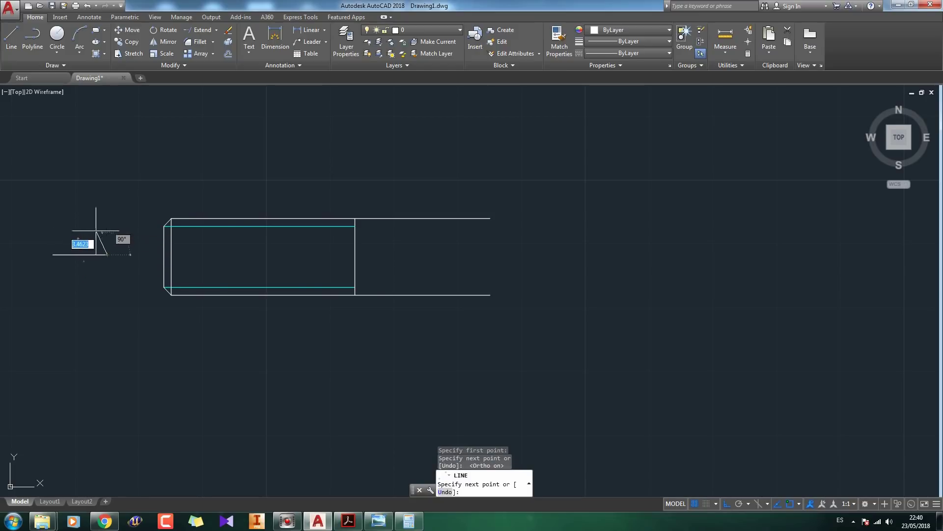
key("F8")
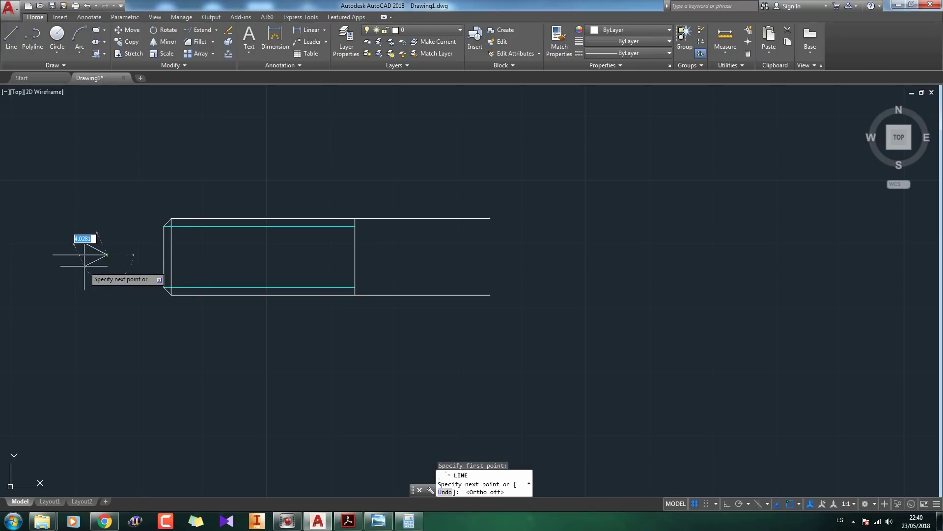
left_click(85, 265)
key("Escape")
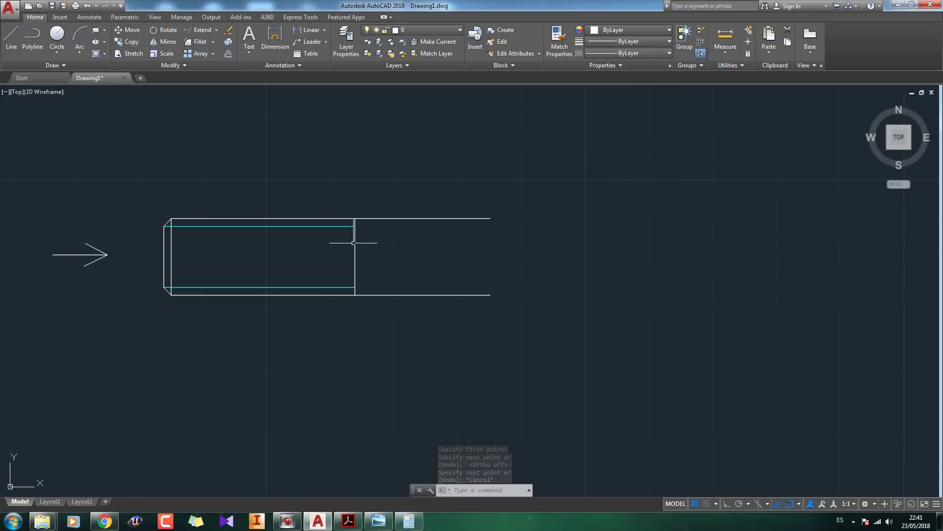
left_click(487, 332)
left_click(441, 190)
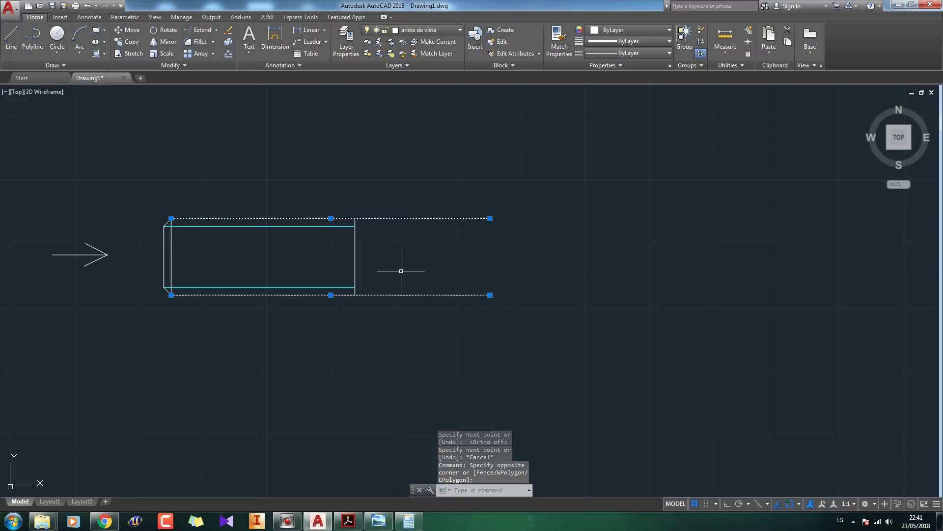
key("Escape")
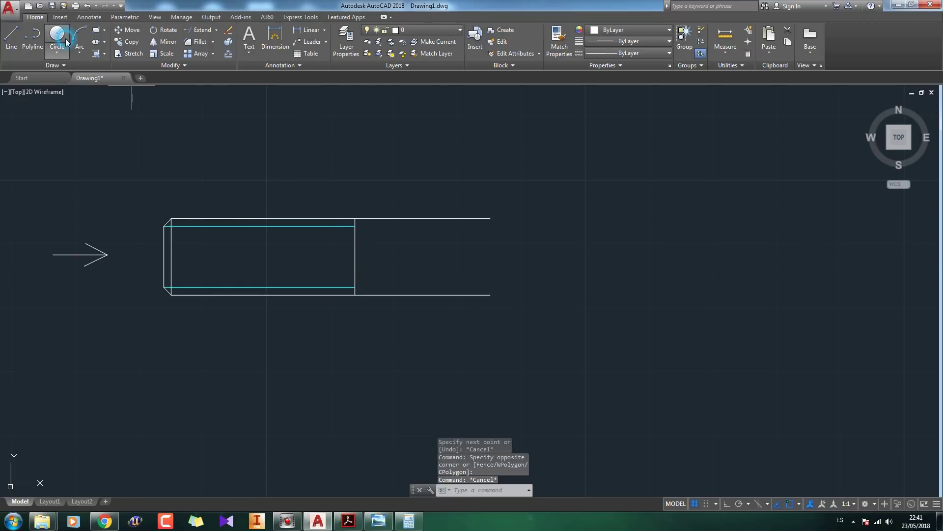
Draw a circle of radius 6 beyond the shaft's open end, with its centre aligned to the midpoint of the vertical thread-end line.
left_click(57, 35)
mouse_move(355, 257)
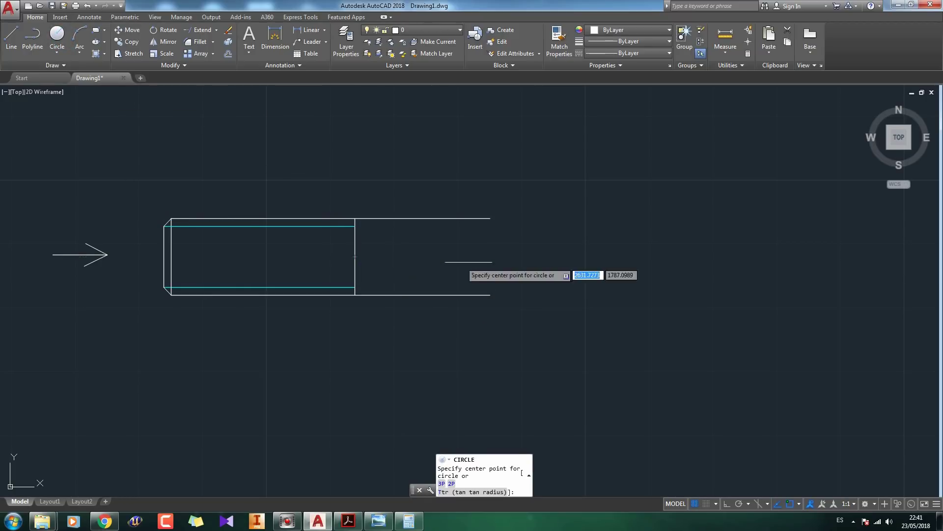
left_click(635, 257)
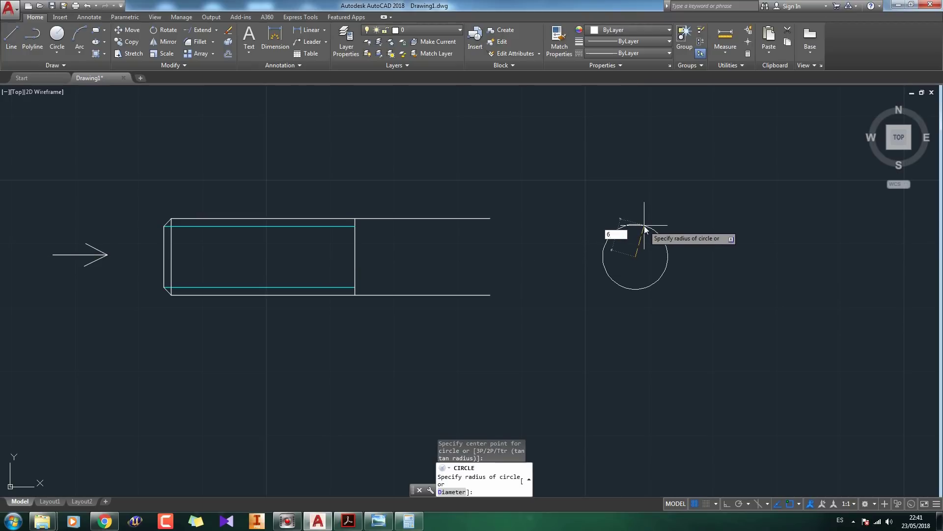
type("6")
key("Return")
key("Escape")
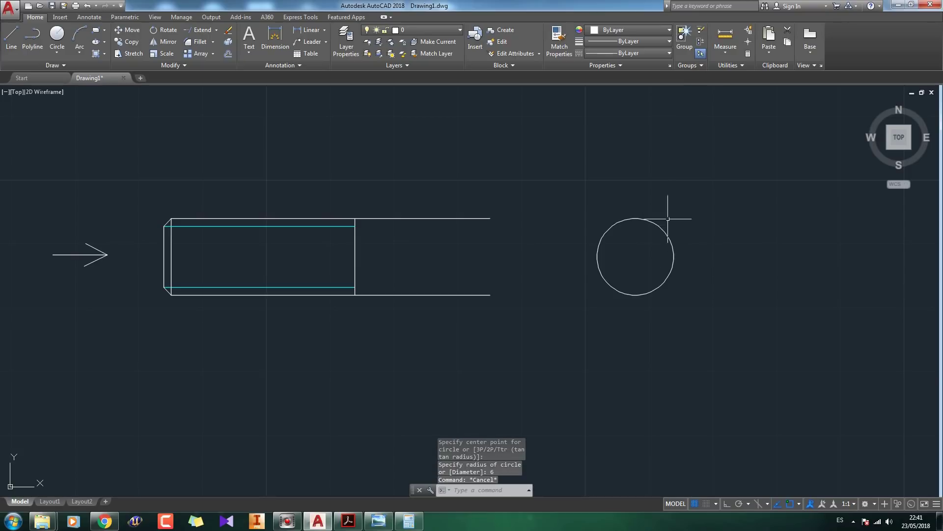
Compare the circle with the end view in reference image 02.png in Windows Photo Viewer, and return to AutoCAD.
left_click_drag(703, 312, 627, 263)
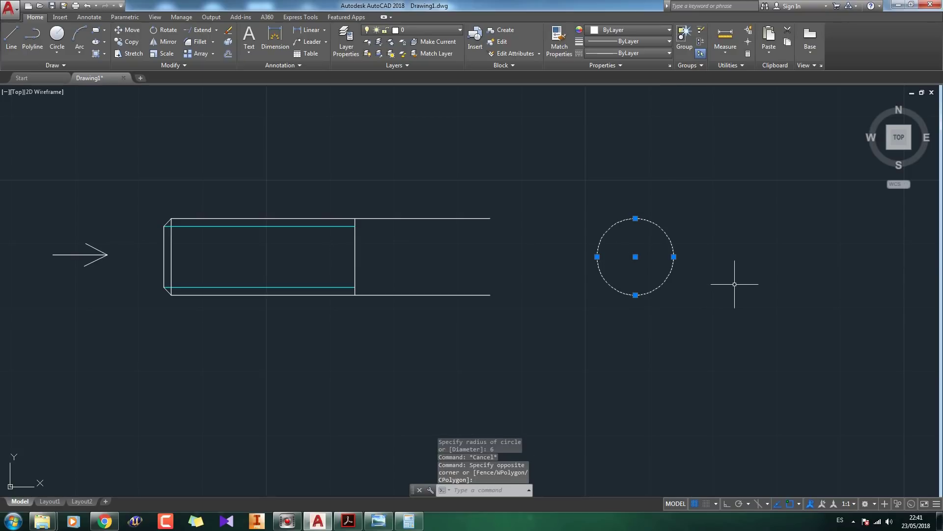
left_click(378, 521)
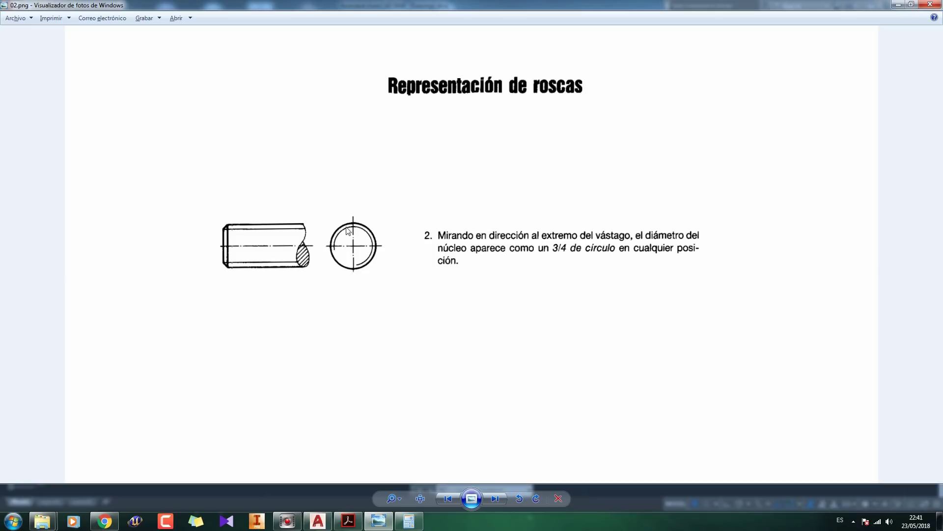
key("alt+Tab")
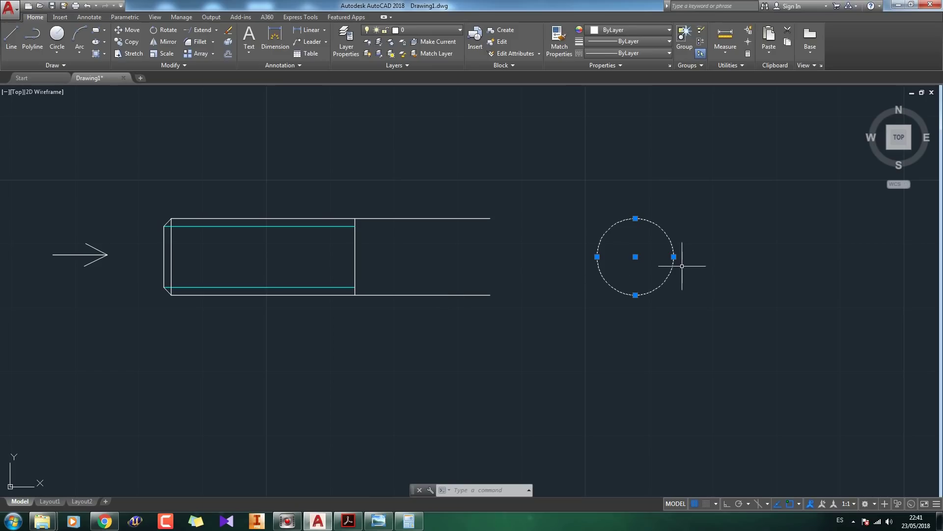
key("Escape")
middle_click_drag(657, 260, 618, 269)
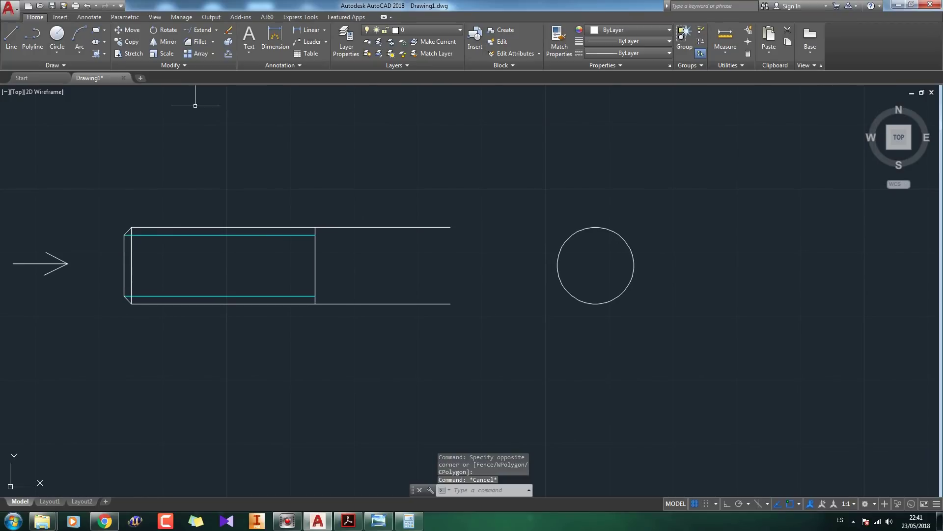
Draw a circle of radius 4.8 concentric with the end view's existing circle.
left_click(58, 35)
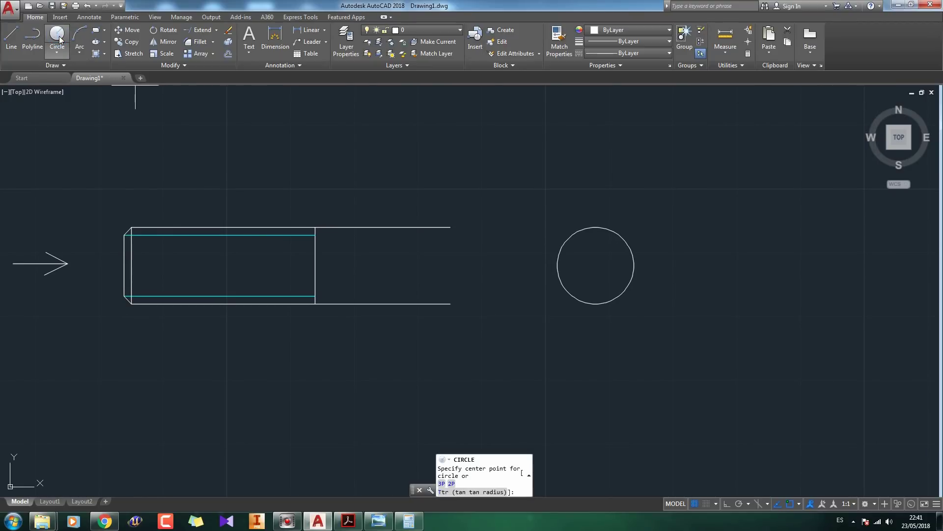
left_click(595, 266)
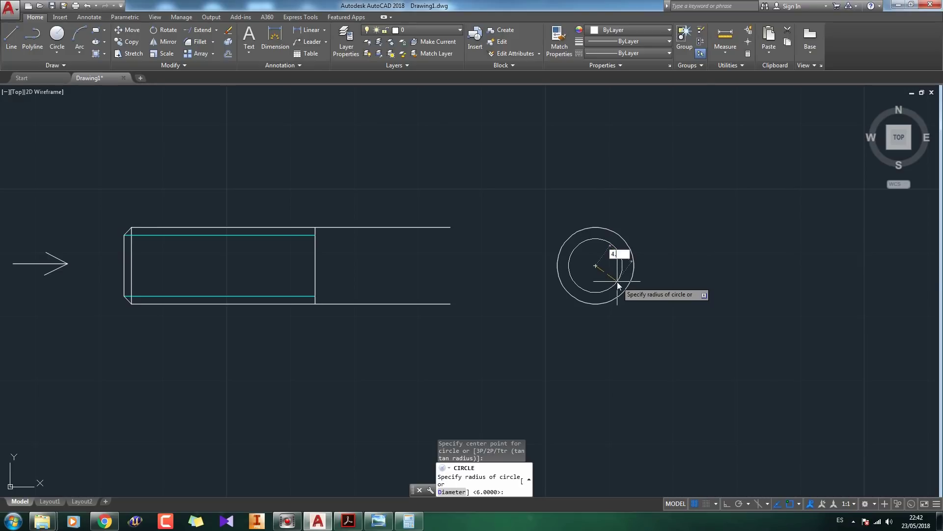
type("4.8")
key("Return")
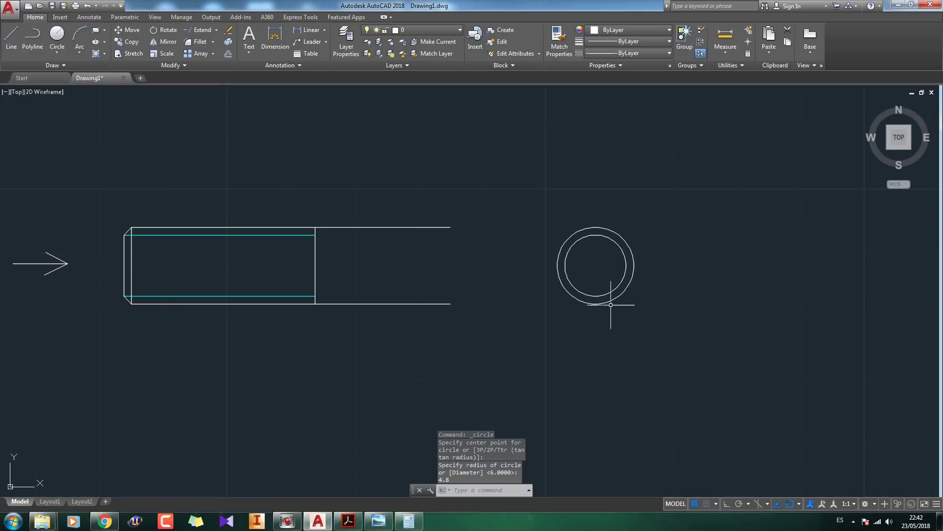
Draw a horizontal line across the outer circle of the end view, between its two side quadrant points.
left_click(10, 37)
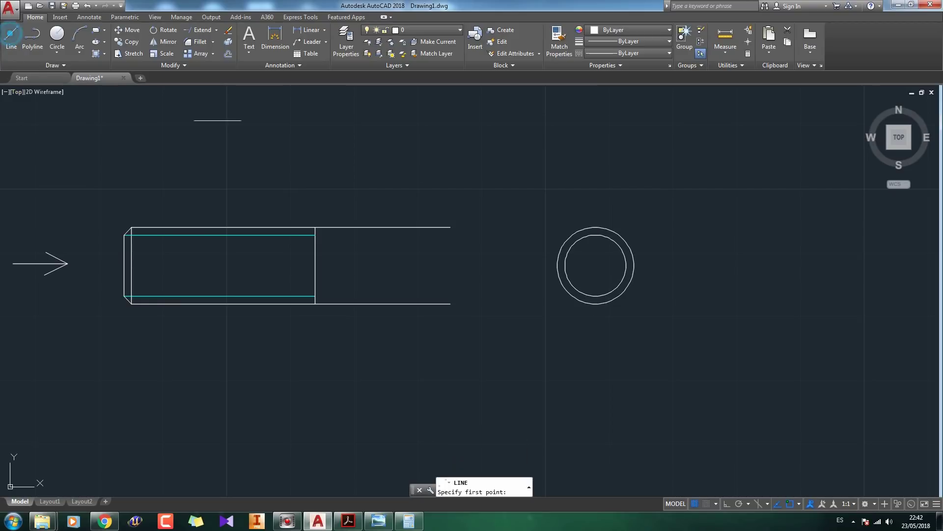
key("alt+Tab")
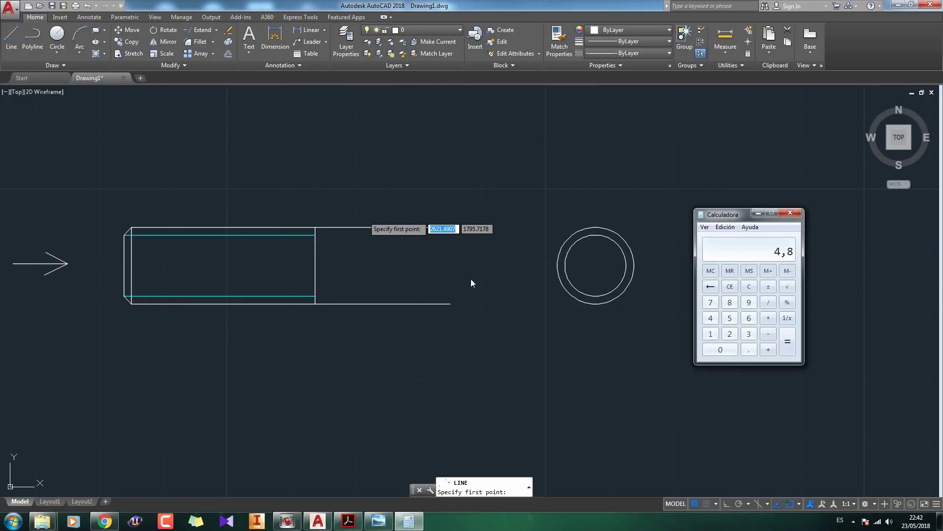
key("alt+Tab")
key("alt+Tab")
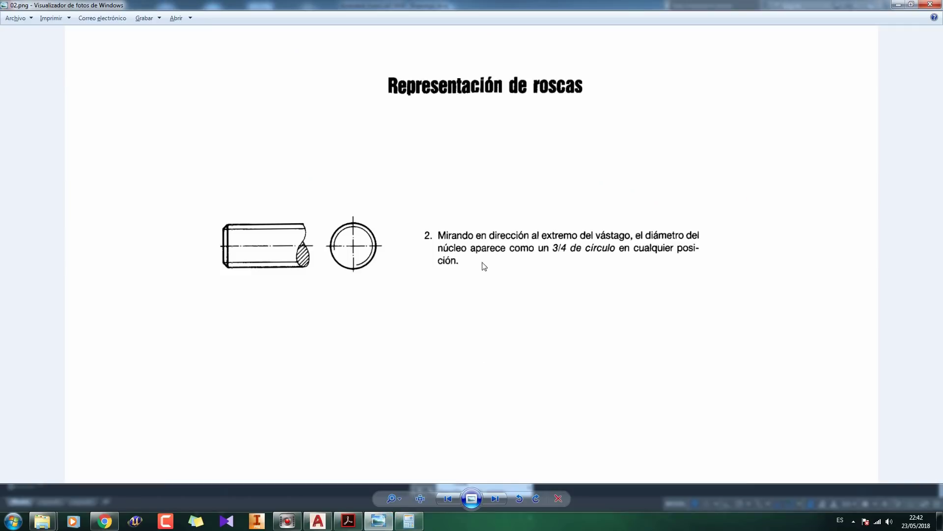
key("alt+Tab")
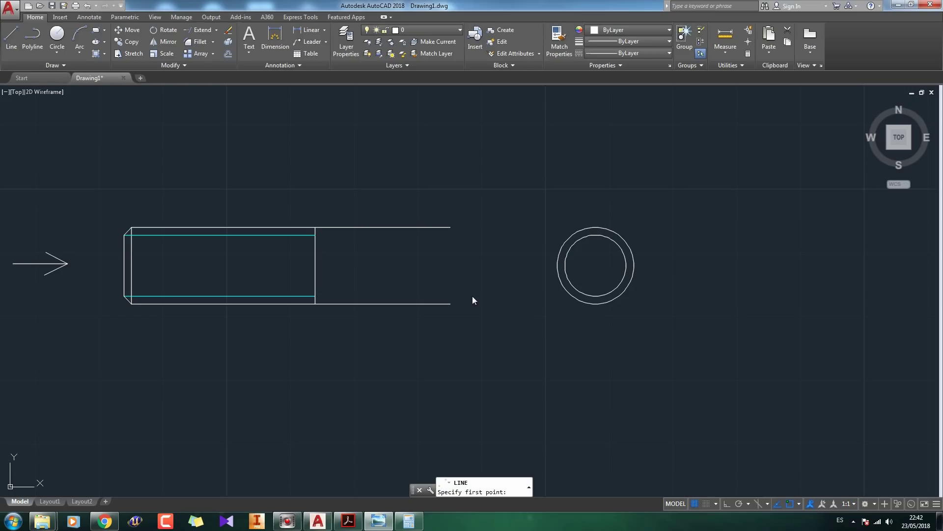
scroll(554, 257, "up", 3)
left_click(554, 257)
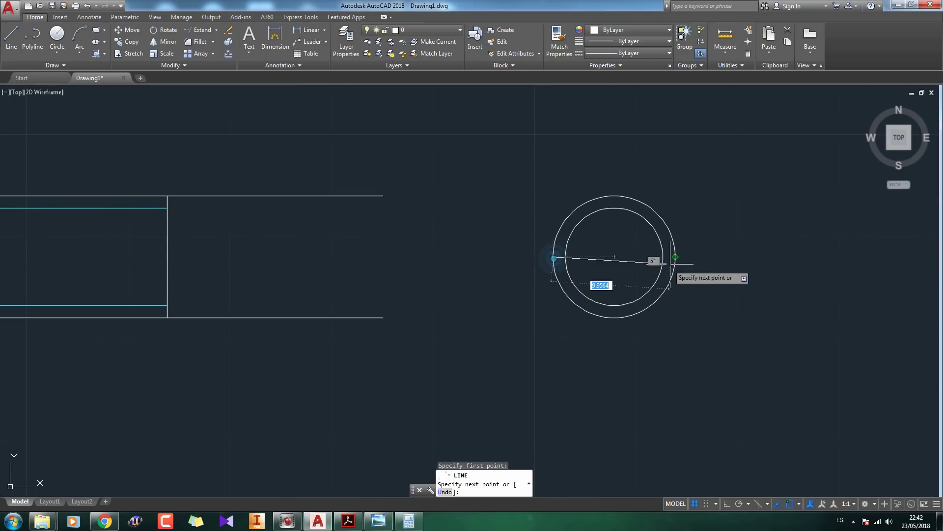
left_click(676, 257)
key("Return")
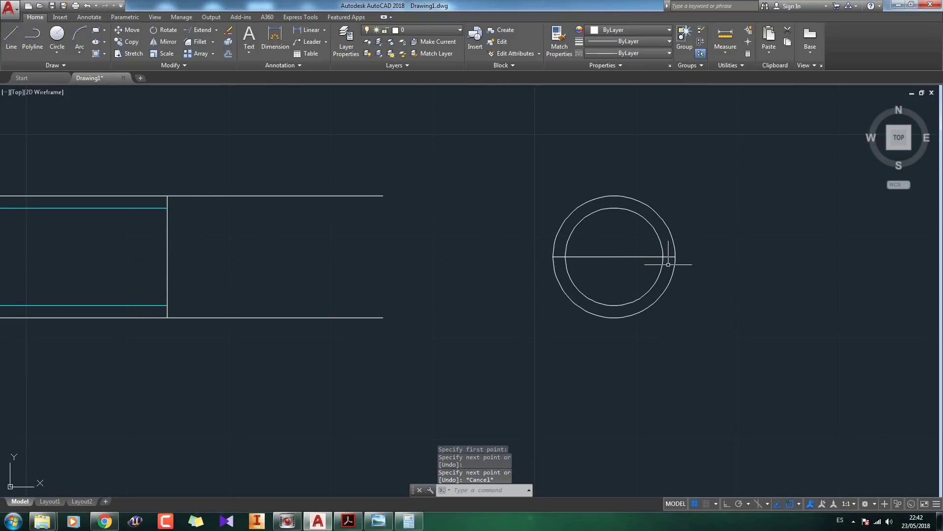
Draw a vertical line across the outer circle, from its upper to its lower quadrant point.
key("Return")
left_click(614, 196)
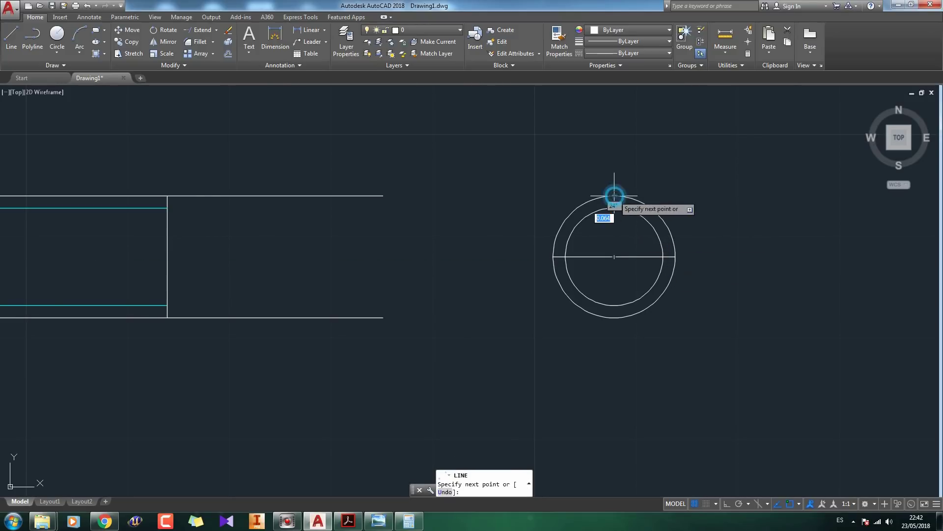
left_click(614, 332)
key("Escape")
Create a new layer named "Ejes" and set its colour to green.
left_click(633, 274)
left_click(598, 249)
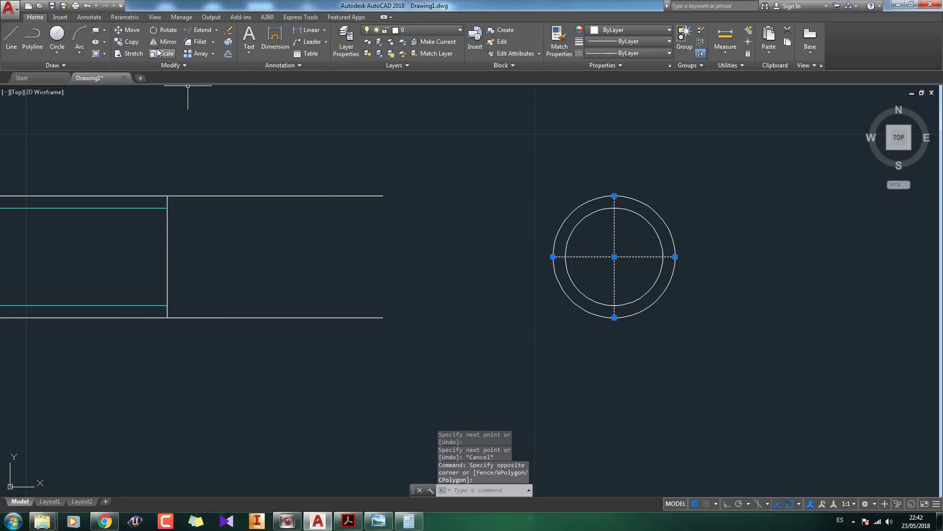
left_click(346, 42)
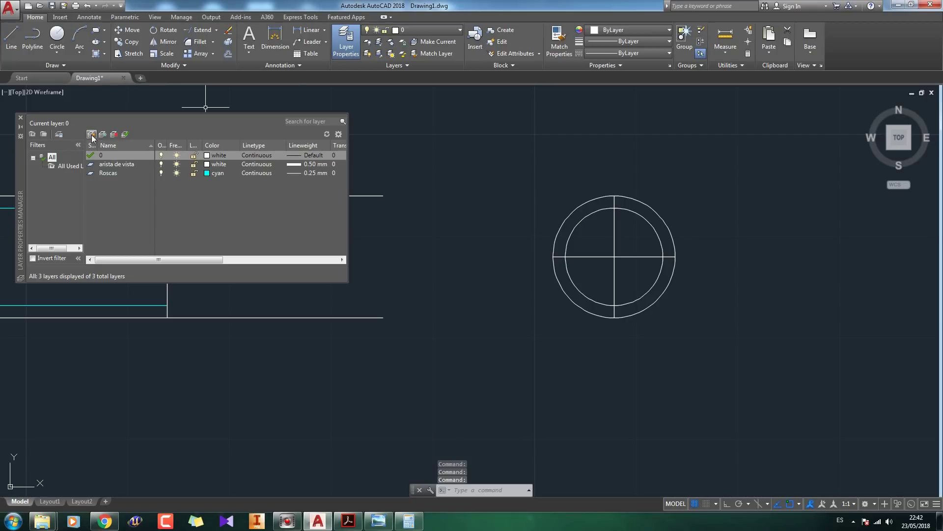
type("Ejes")
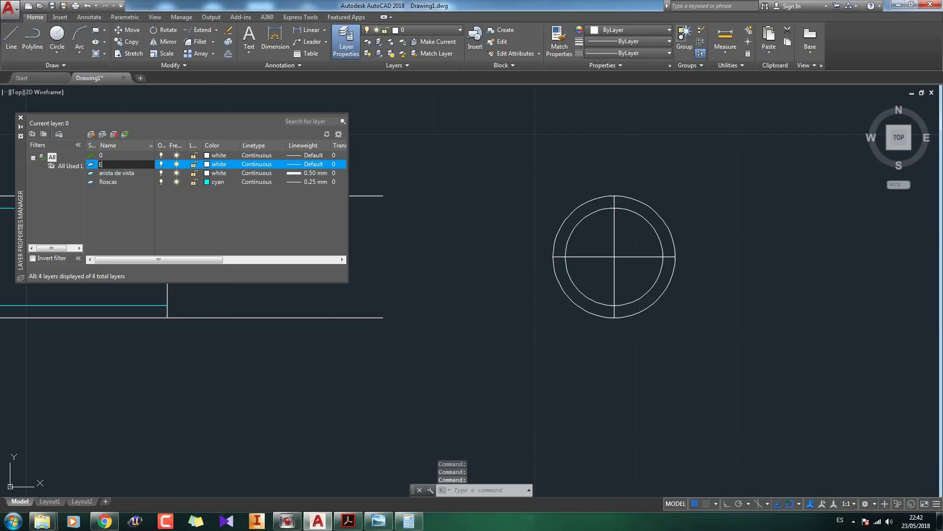
left_click(208, 162)
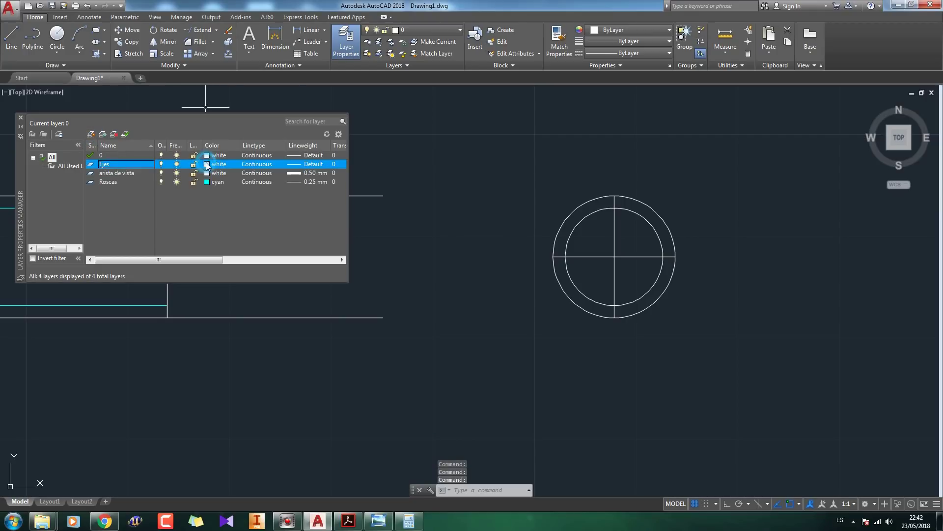
left_click(412, 281)
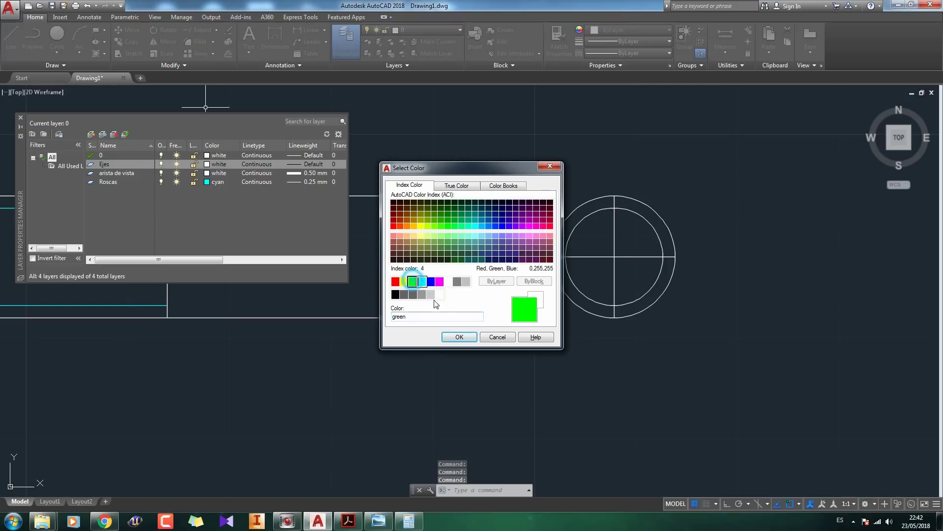
left_click(459, 336)
Load the CENTER2 linetype and assign it to the layer "Ejes".
left_click(261, 167)
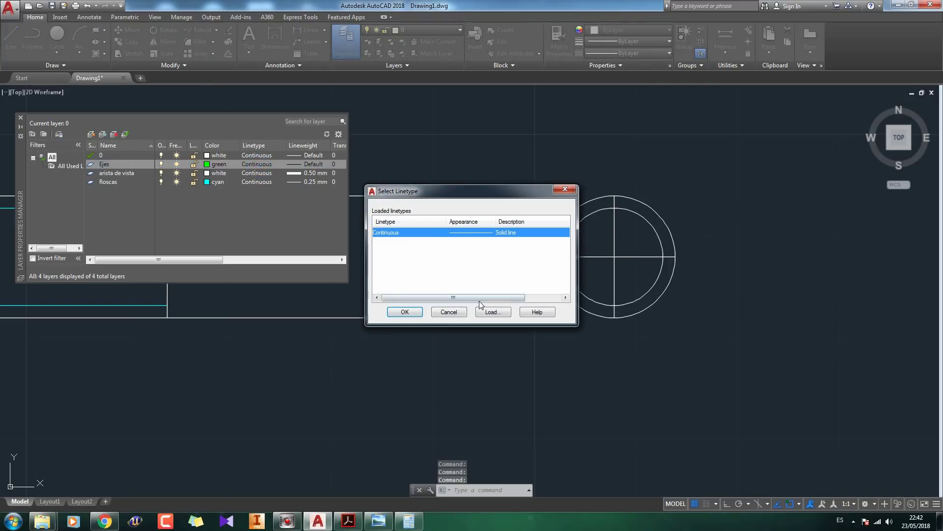
left_click(496, 310)
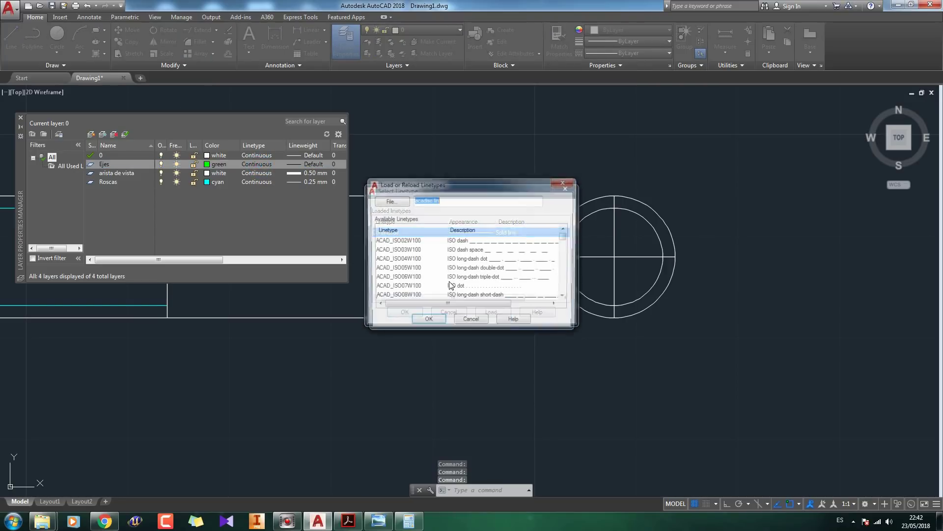
left_click(407, 270)
key("c")
double_click(388, 250)
left_click(388, 233)
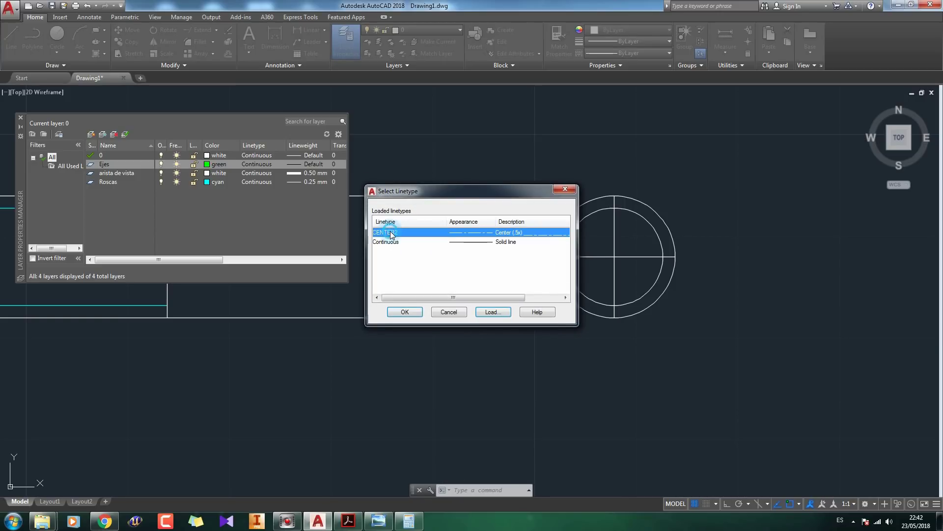
left_click(405, 311)
Set the lineweight of layer "Ejes" to 0.25 mm and close the layer manager.
left_click(308, 165)
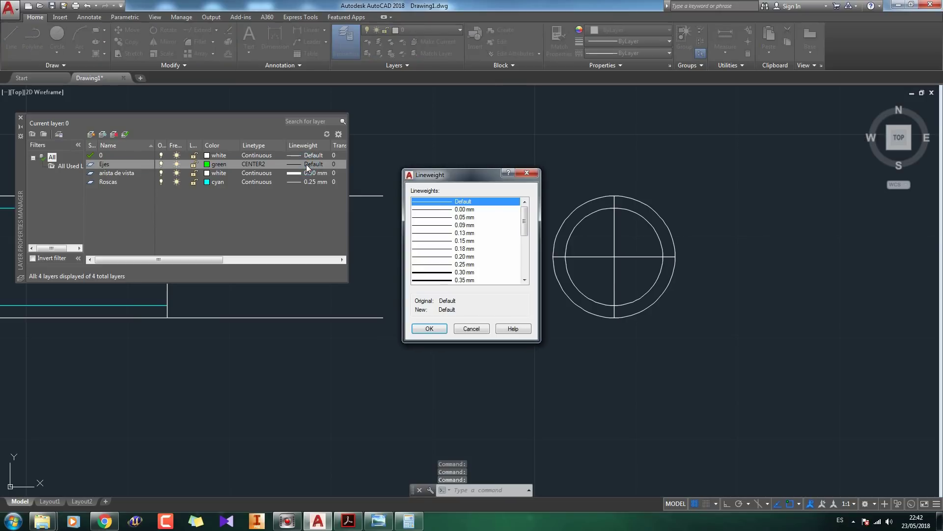
left_click(432, 264)
left_click(429, 328)
key("Escape")
key("Escape")
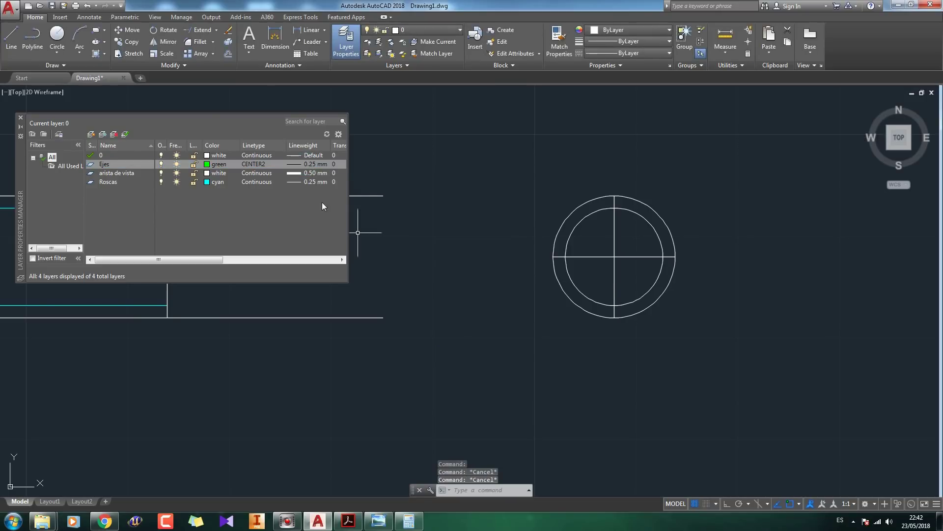
left_click(20, 118)
Put the two crossing lines of the end view on layer "Ejes".
left_click_drag(647, 290, 597, 238)
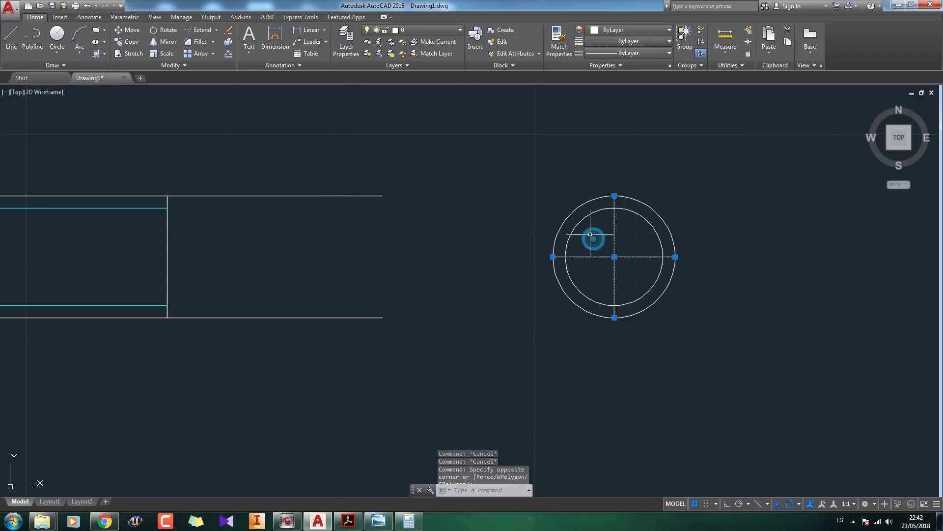
left_click(442, 30)
left_click(428, 67)
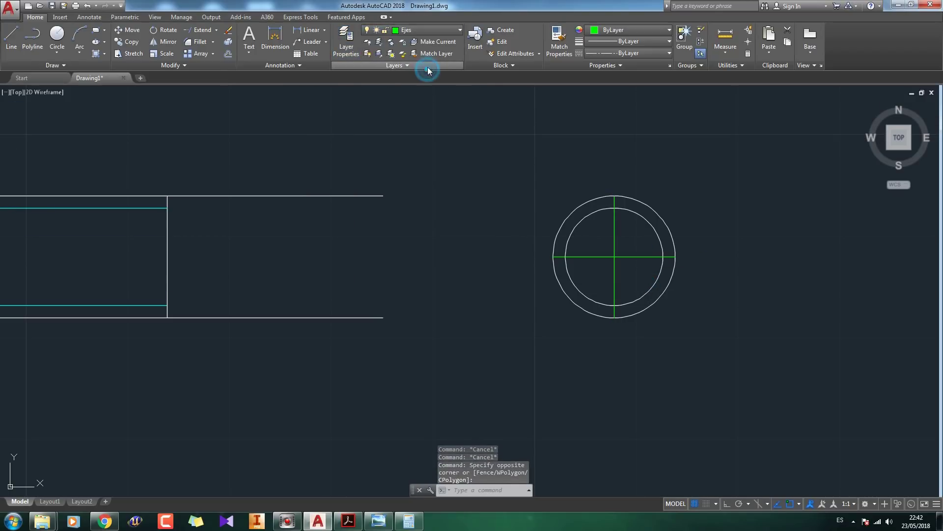
middle_click_drag(633, 253, 636, 270)
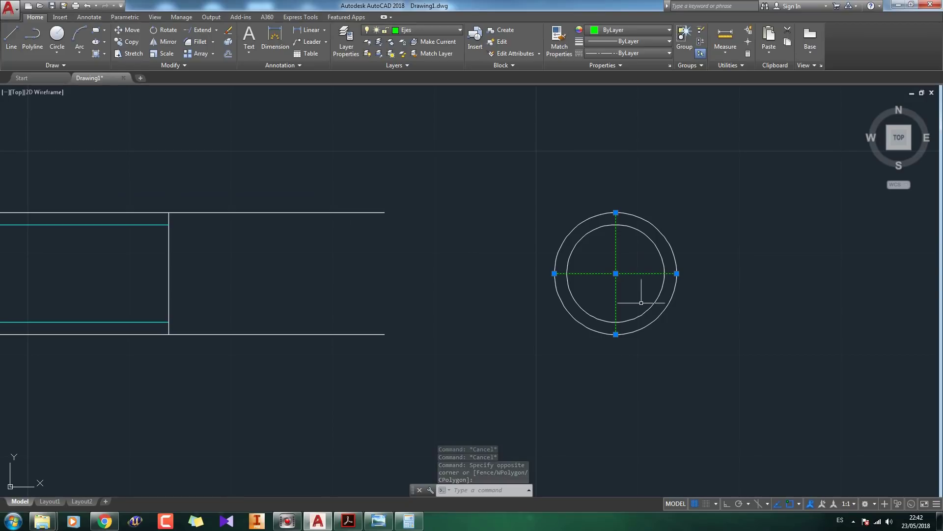
key("Escape")
Stretch the shaft-side end of the horizontal centre line 3 units beyond the outer circle, and pull it back by 1.
left_click(561, 274)
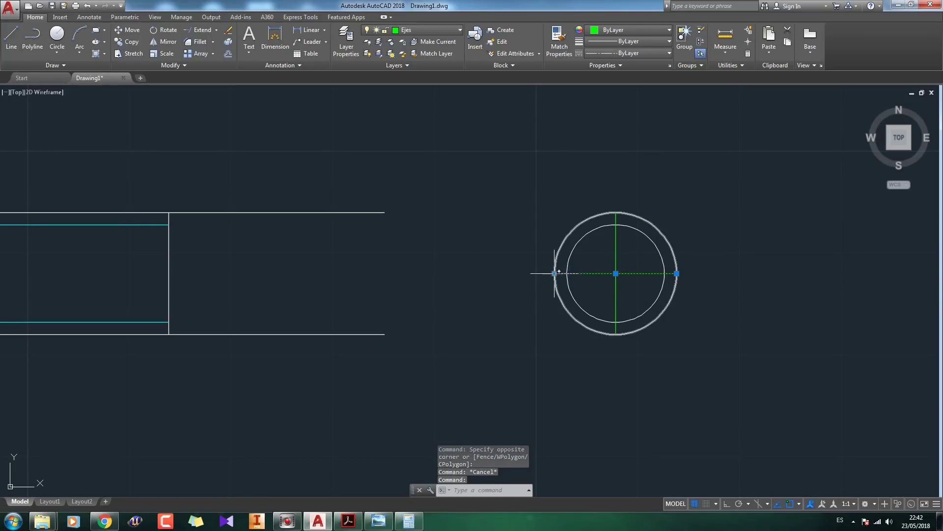
left_click(556, 274)
type("3")
key("Return")
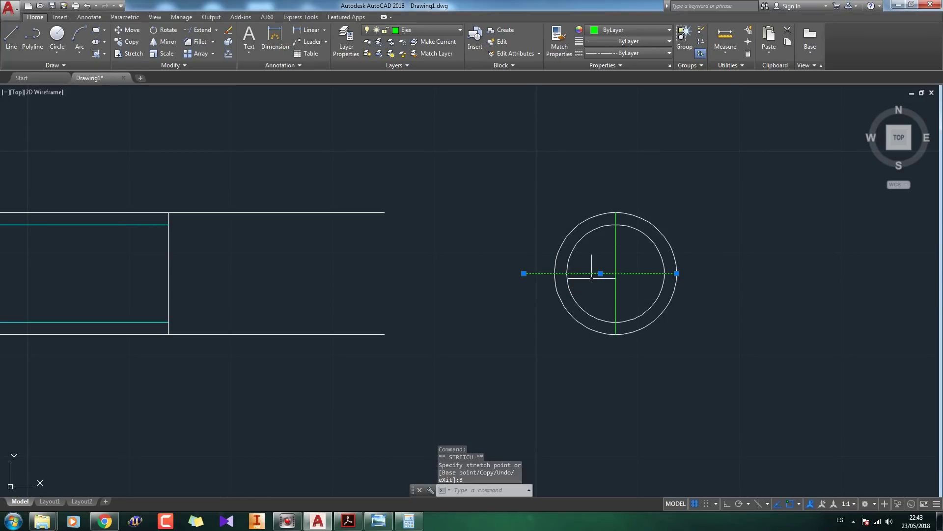
left_click(524, 273)
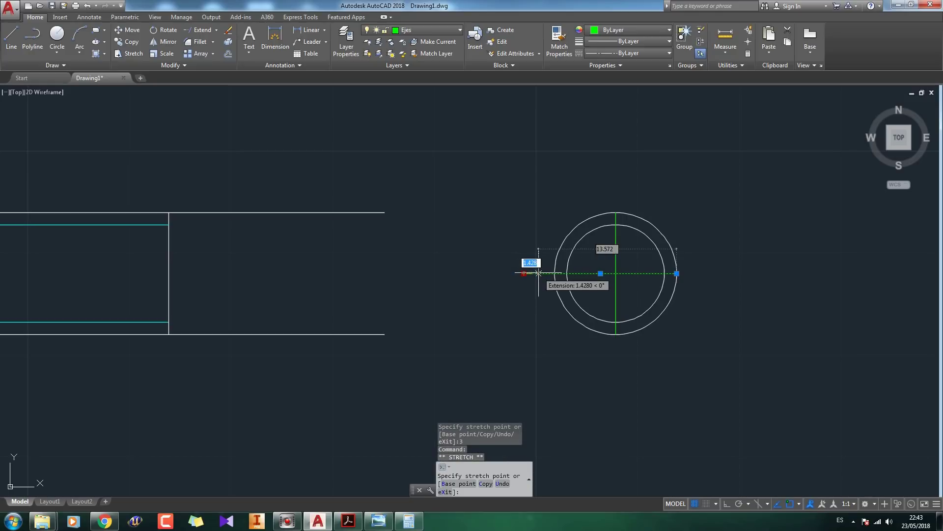
type("1")
key("Return")
Stretch the other three ends of the centre lines 2 units outward beyond the outer circle.
left_click(623, 259)
left_click(608, 252)
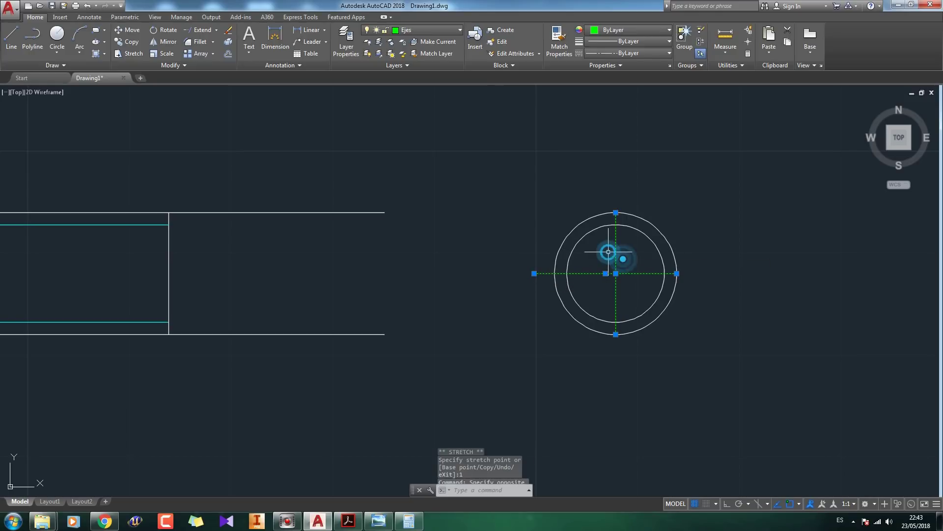
left_click(616, 212)
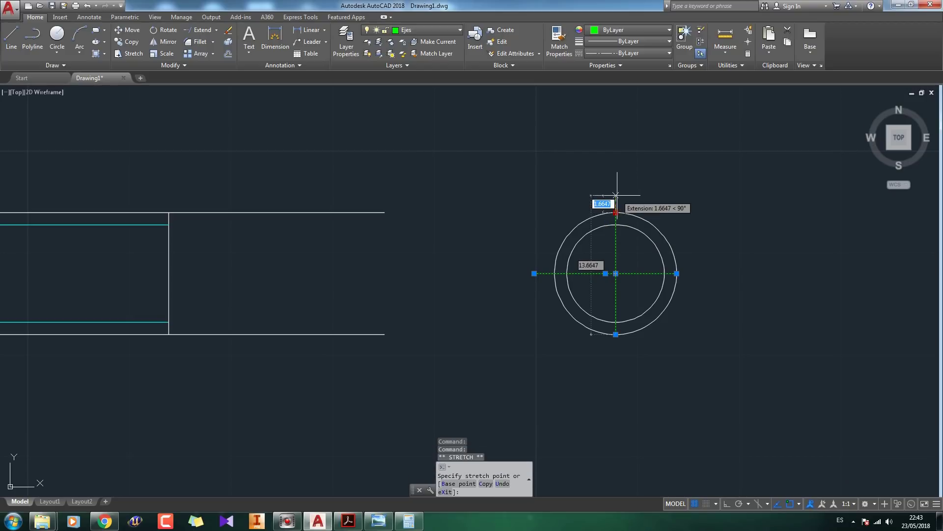
type("2")
key("Return")
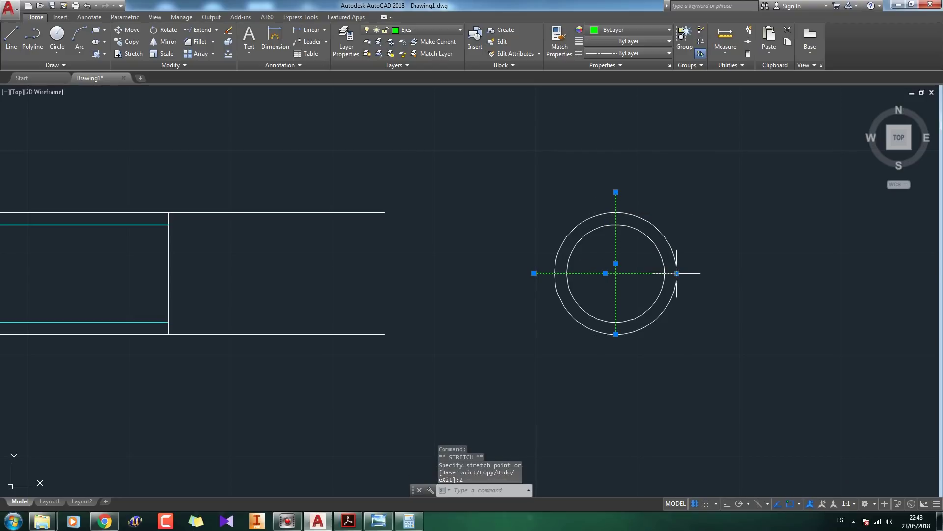
left_click(677, 273)
type("2")
key("Return")
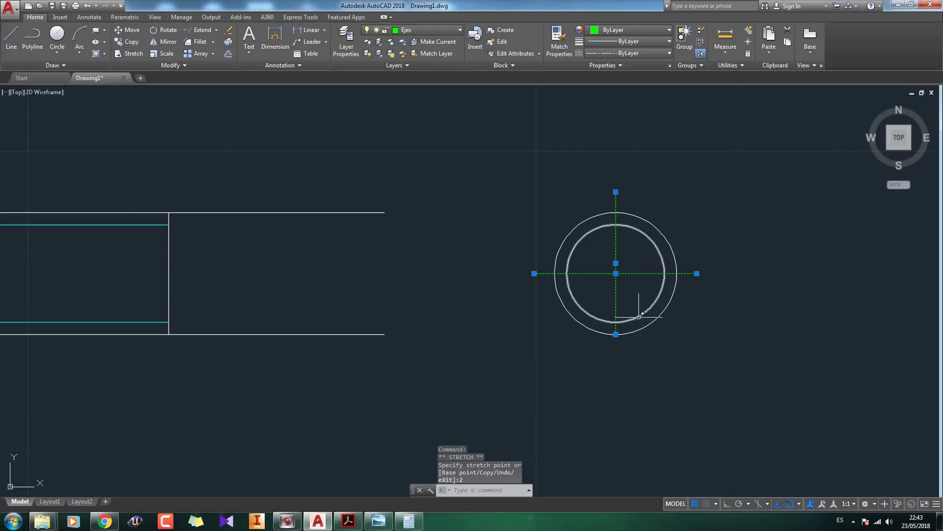
left_click(615, 334)
type("2")
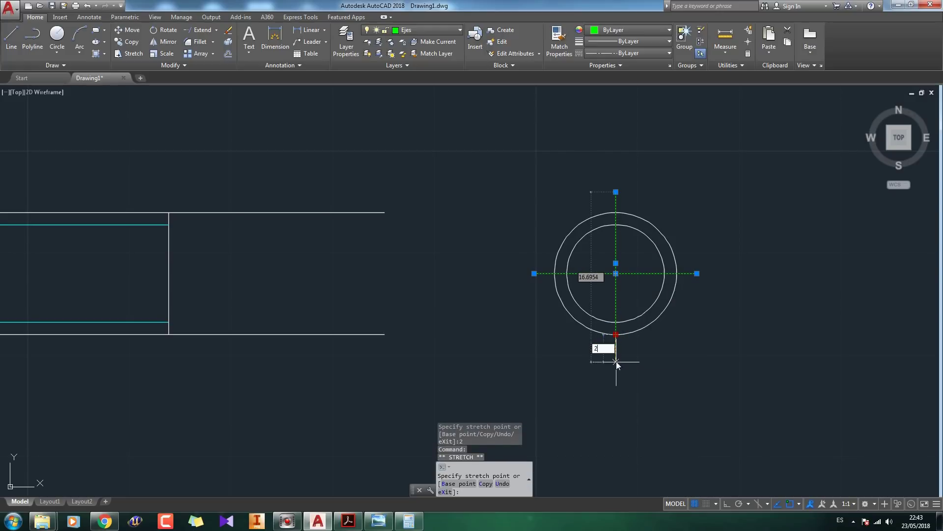
key("Return")
key("Escape")
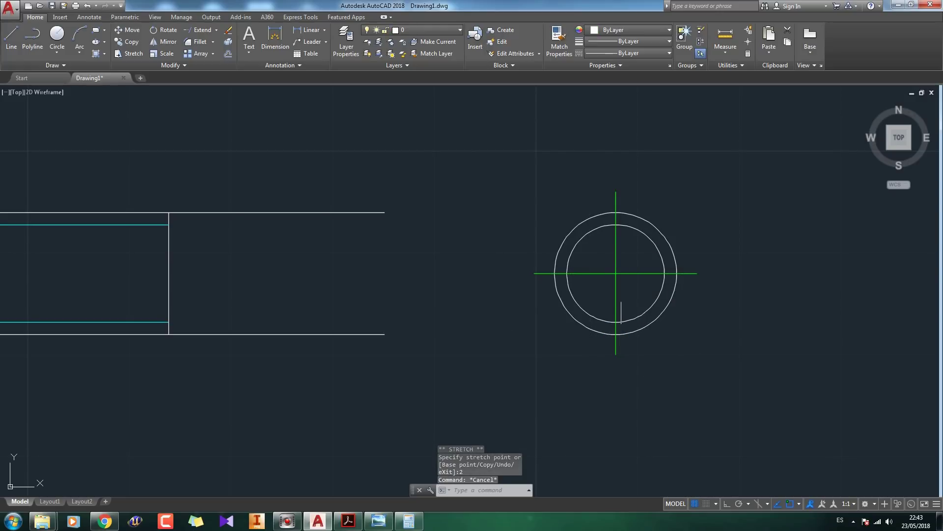
Check the end view in reference image 02.png, and put the inner circle on layer "Roscas" in AutoCAD.
key("alt+Tab")
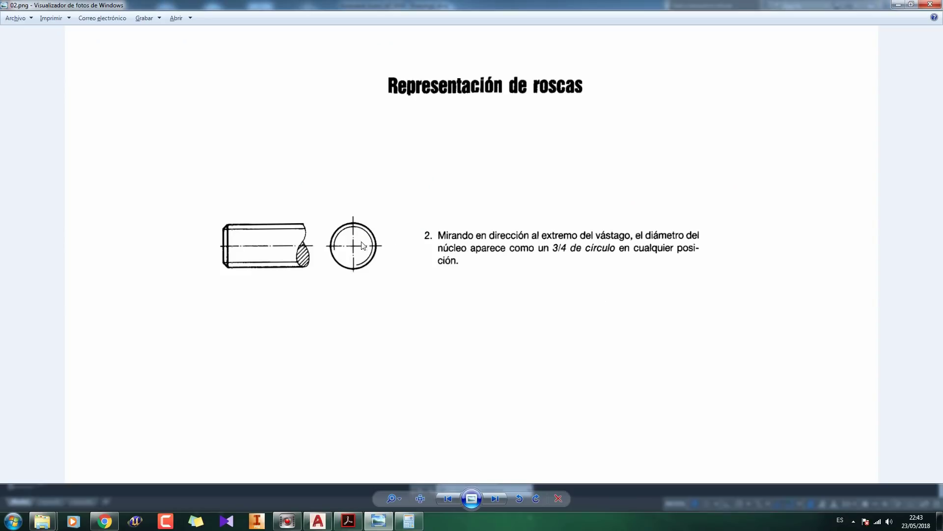
key("alt+Tab")
left_click(651, 242)
left_click(423, 31)
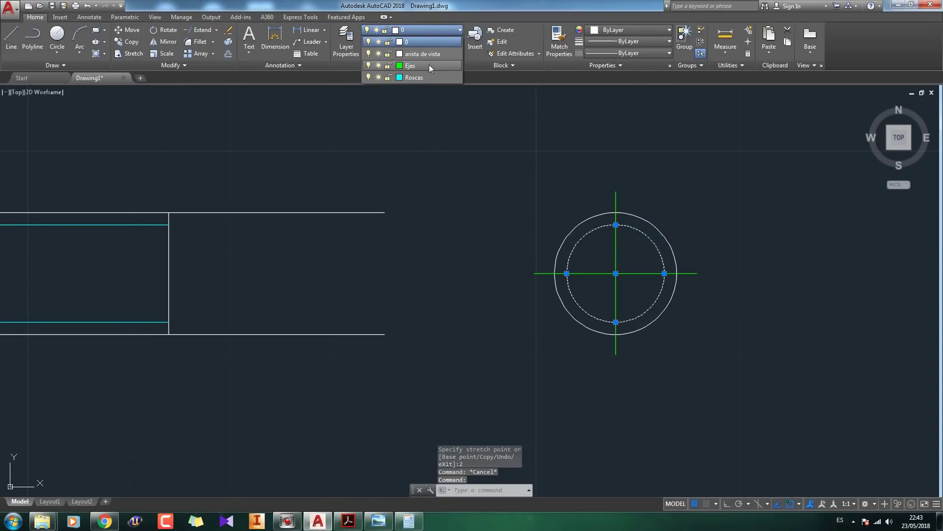
left_click(433, 77)
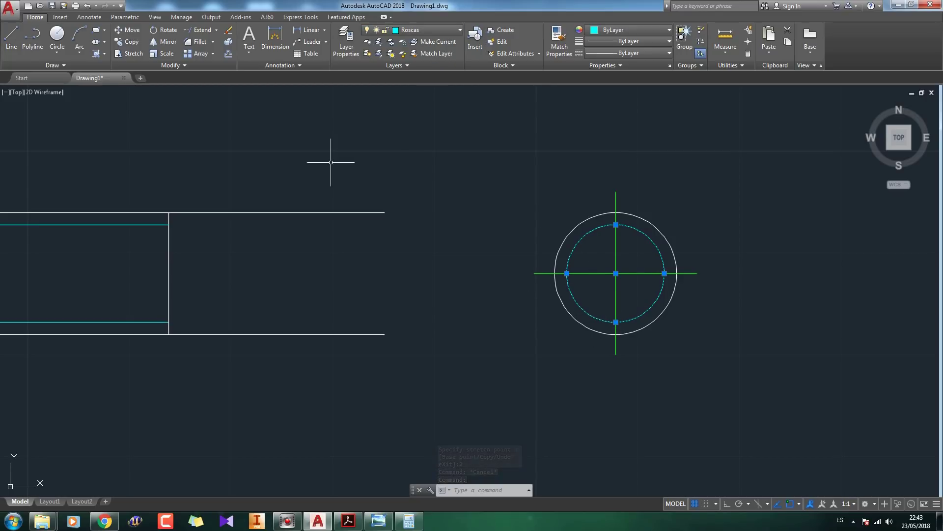
Trim away the lower-left quarter of the end view's inner circle, using the outer circle and centre lines as cutting edges.
left_click(737, 345)
left_click(478, 164)
left_click(216, 30)
left_click(201, 46)
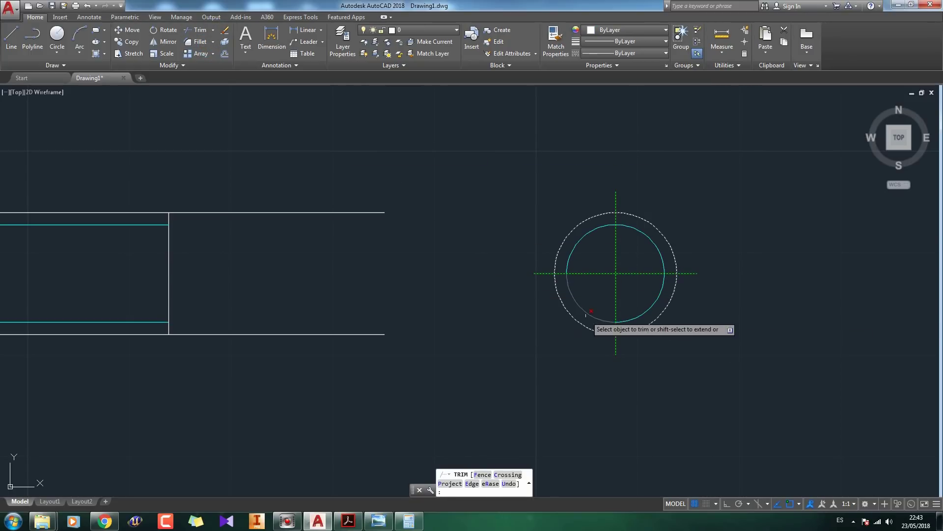
left_click(591, 316)
key("Escape")
Rotate the three-quarter thread arc slightly clockwise about the circle's centre, and compare the end view with reference image 02.png.
left_click(638, 316)
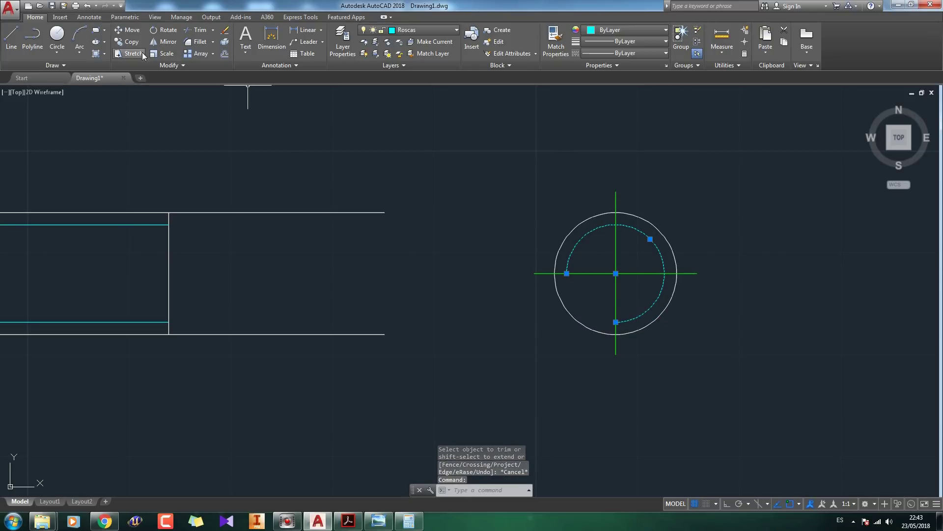
left_click(163, 30)
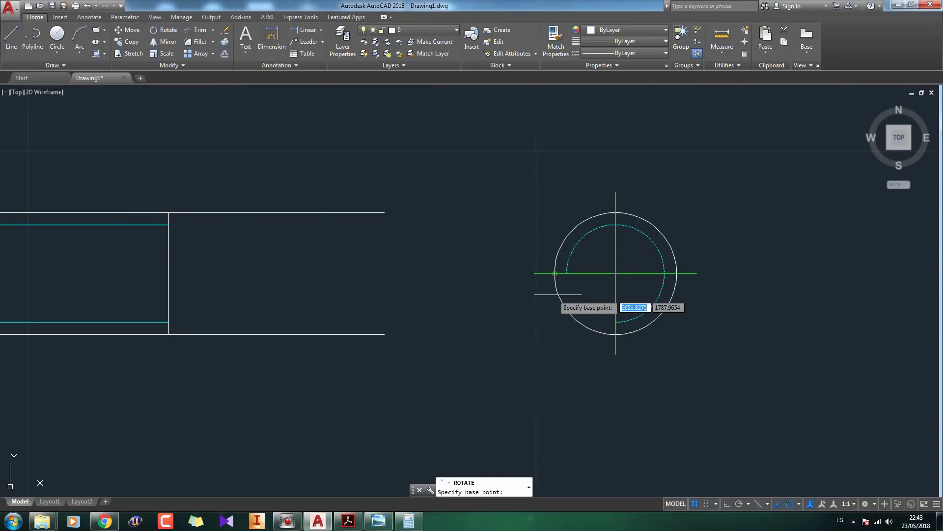
left_click(616, 273)
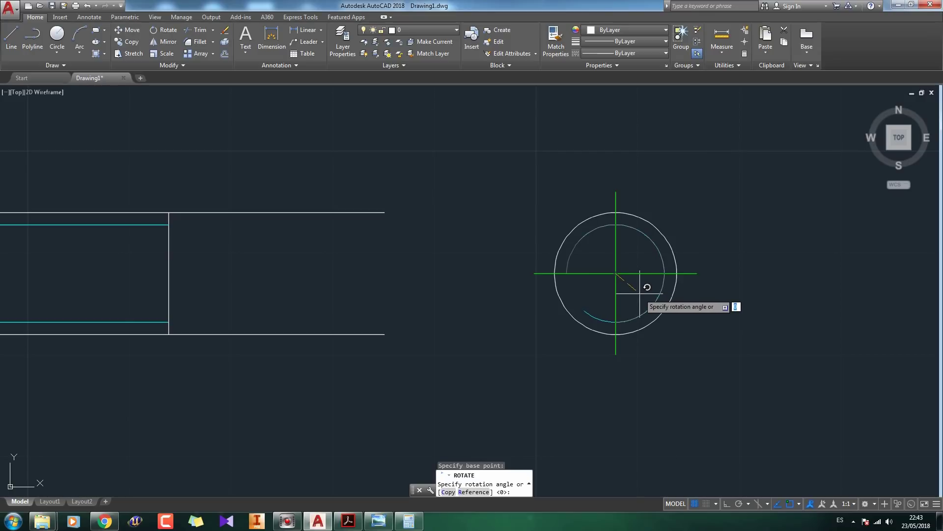
left_click(652, 287)
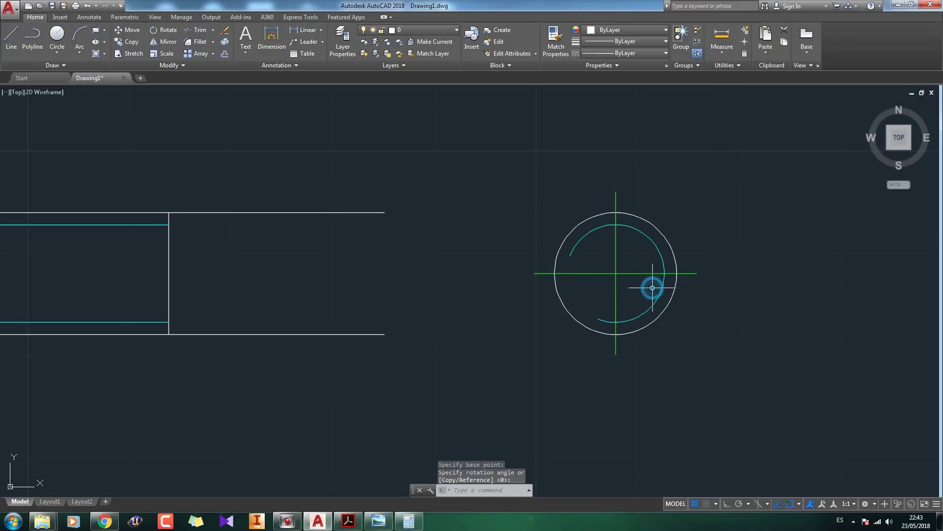
key("alt+Tab")
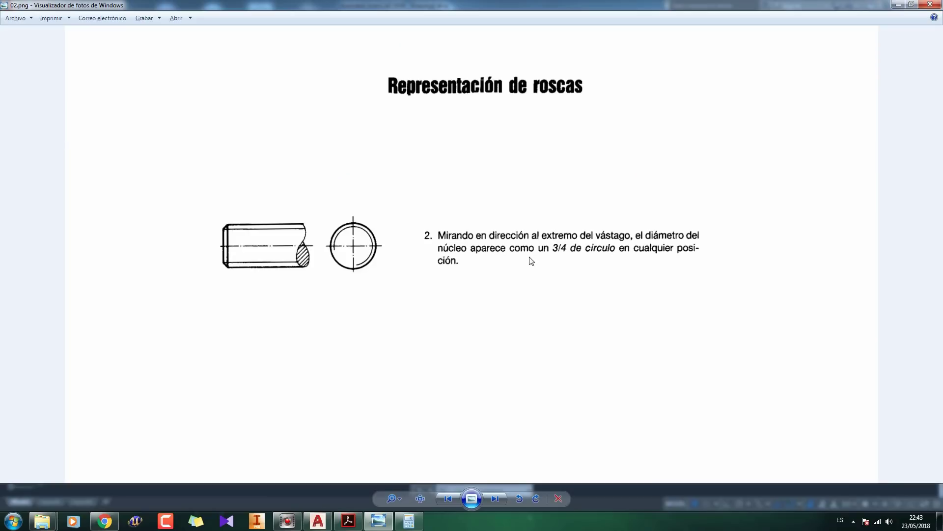
key("alt+Tab")
scroll(499, 265, "up", 2)
scroll(489, 267, "down", 4)
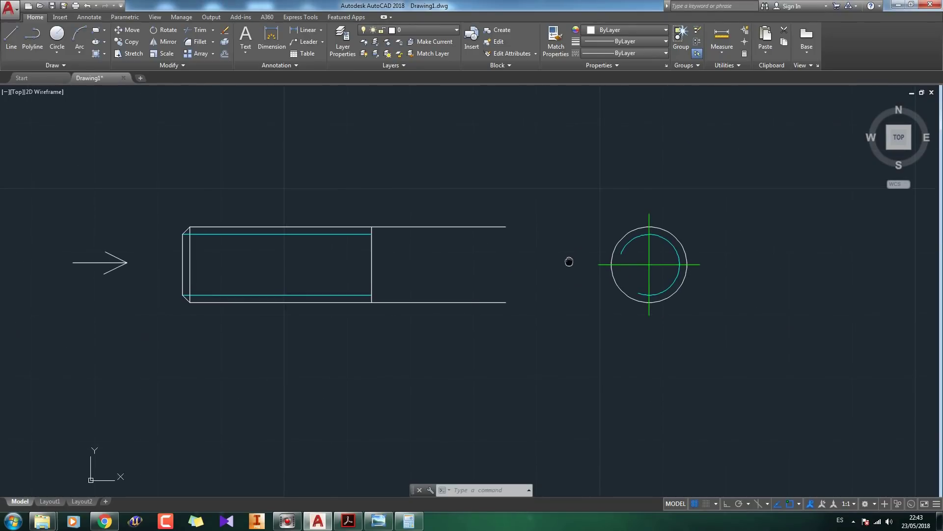
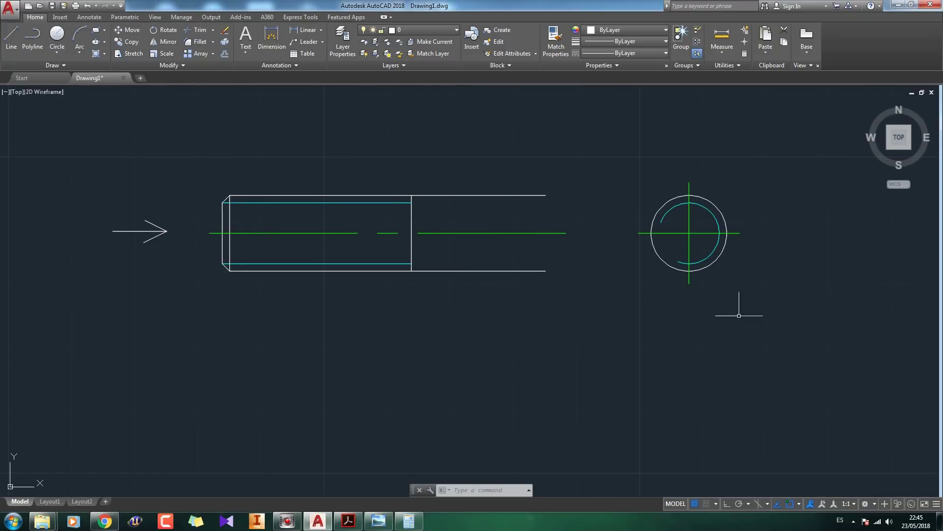
Copy the shaft's side view and end view straight down below the originals with Ortho on, leaving out the arrow.
left_click(185, 146)
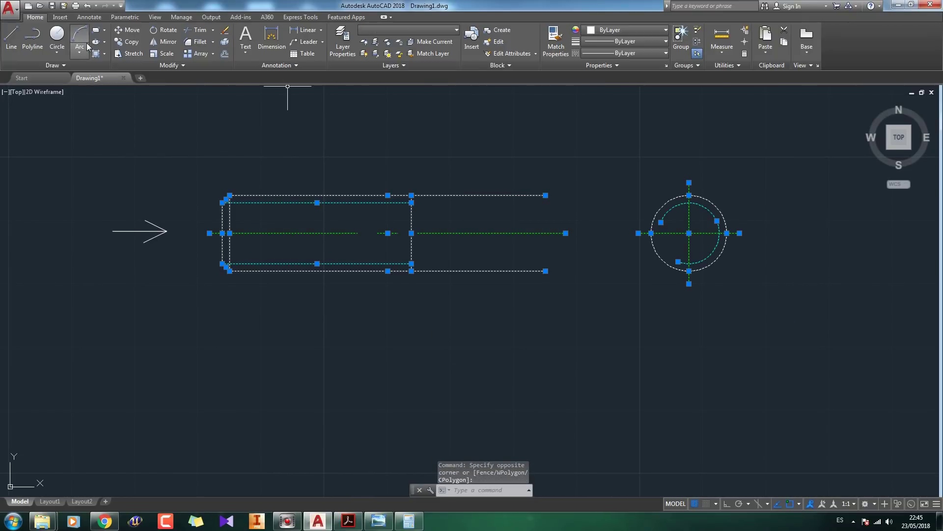
left_click(118, 44)
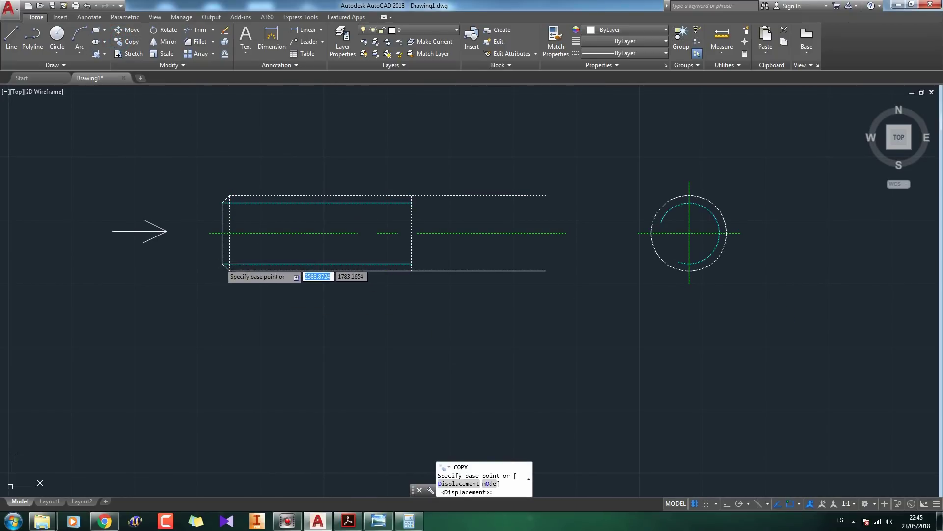
left_click(222, 263)
key("F8")
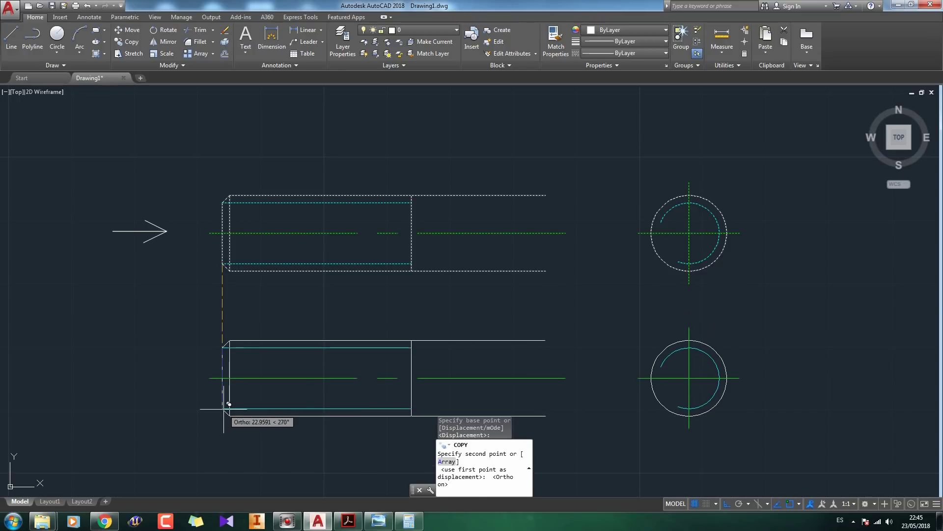
left_click(229, 412)
key("Escape")
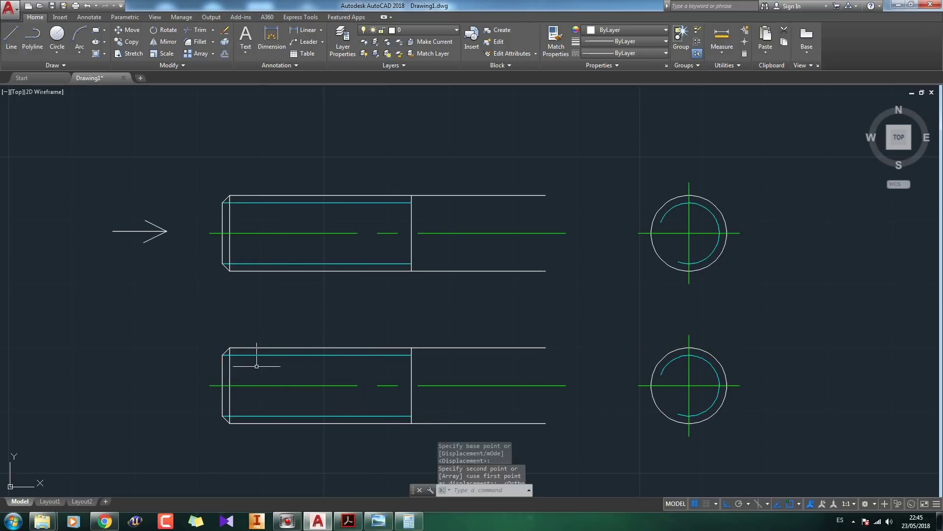
Delete the outermost end line and both chamfer lines from the copied side view.
scroll(251, 370, "up", 2)
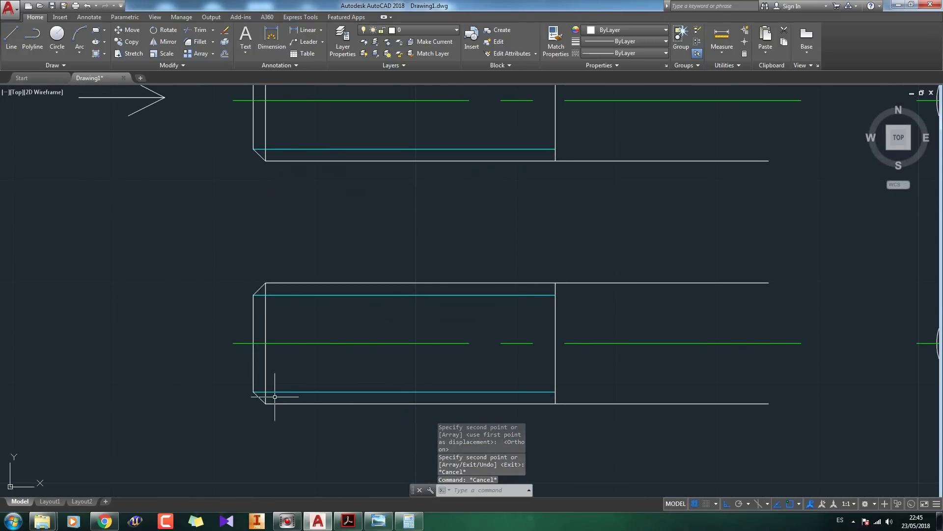
middle_click_drag(265, 330, 300, 300)
left_click(303, 280)
left_click(264, 291)
key("Delete")
left_click(293, 259)
key("Delete")
left_click(293, 367)
key("Delete")
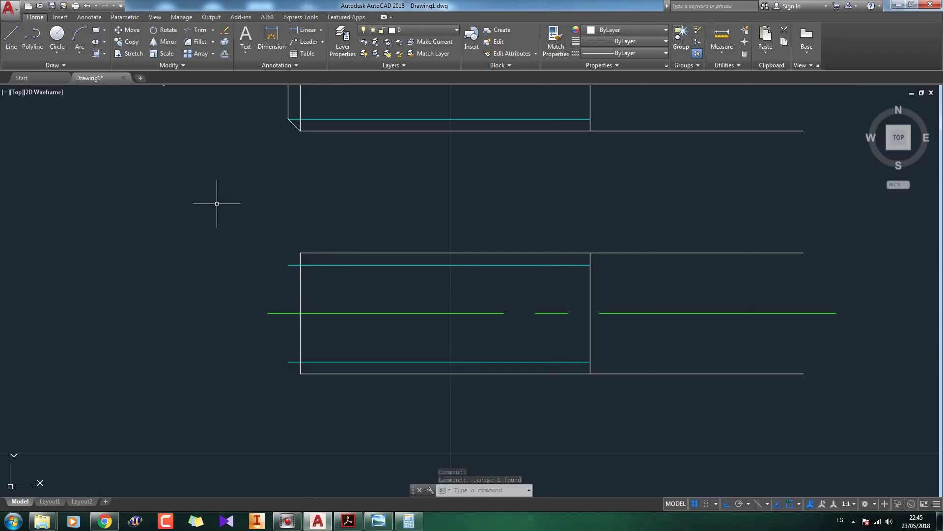
Draw two construction circles of radius 12, centred on the upper and lower corners of the copied shaft's threaded end.
left_click(57, 34)
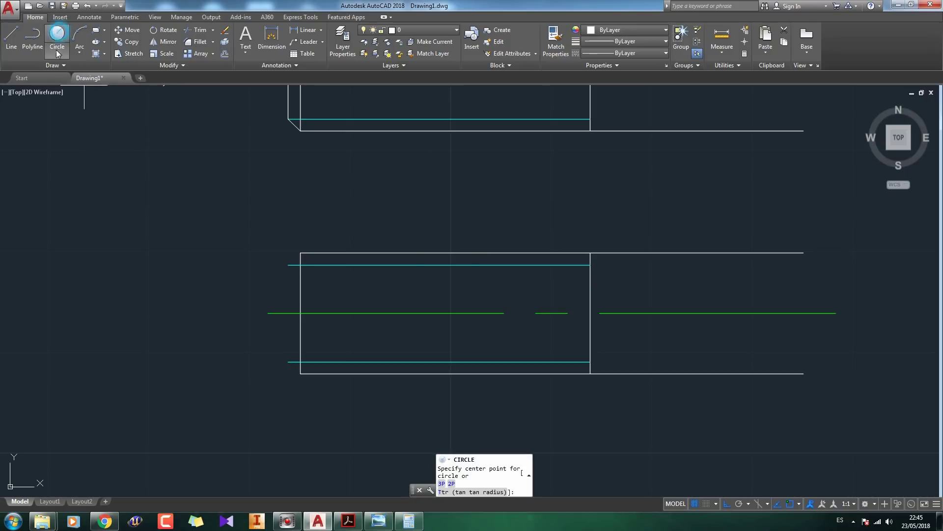
left_click(300, 253)
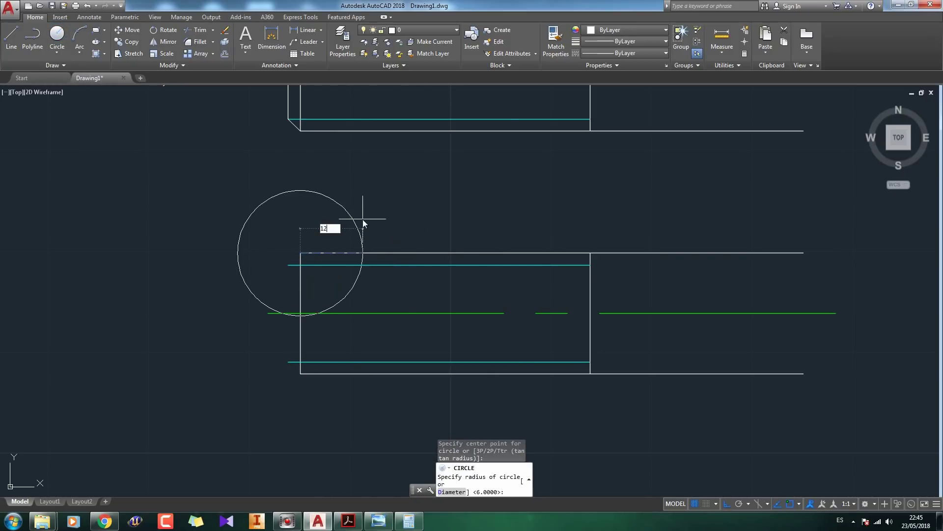
key("Return")
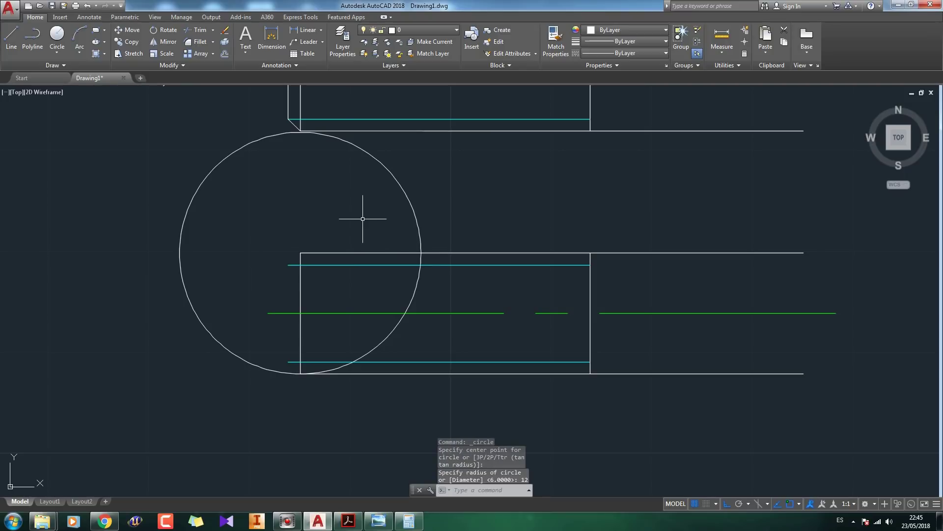
left_click(58, 39)
left_click(300, 373)
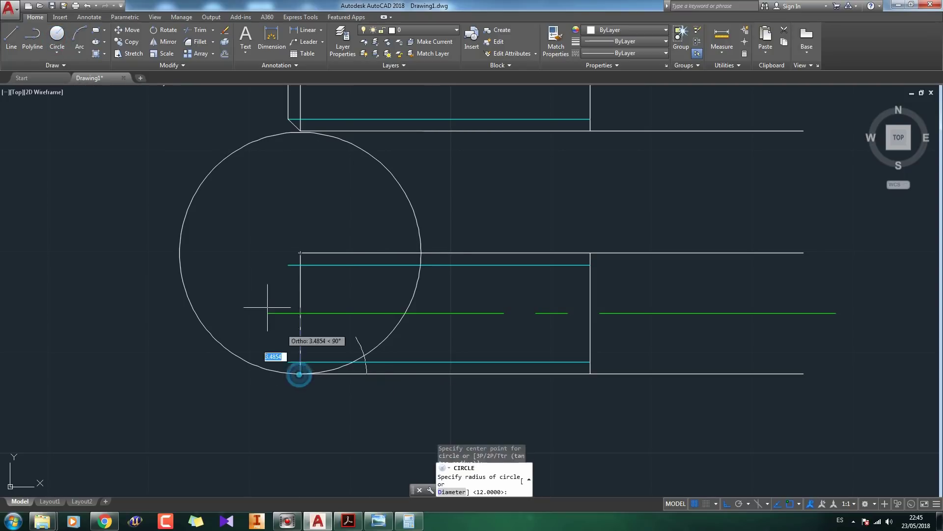
type("12")
key("Return")
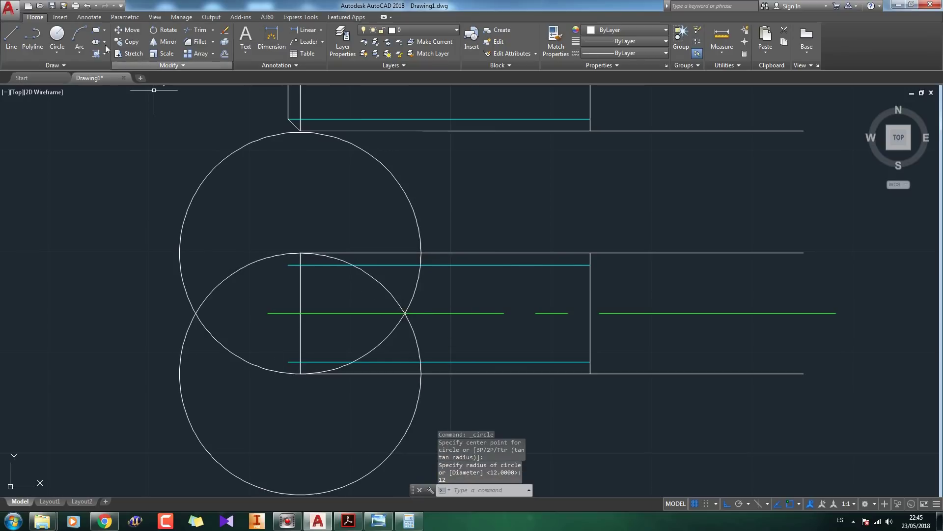
Draw a circle from the construction circles' intersection inside the shaft through its upper end corner, and delete both construction circles.
left_click(57, 34)
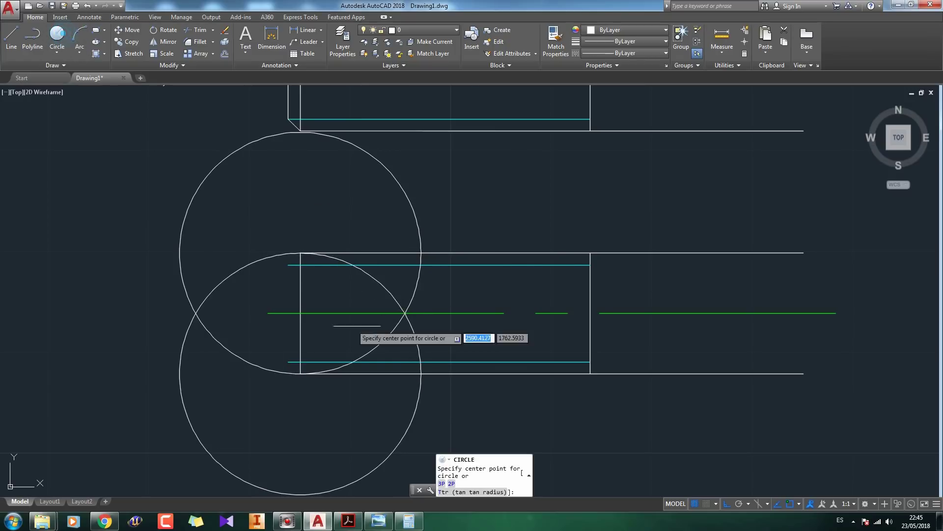
left_click(404, 315)
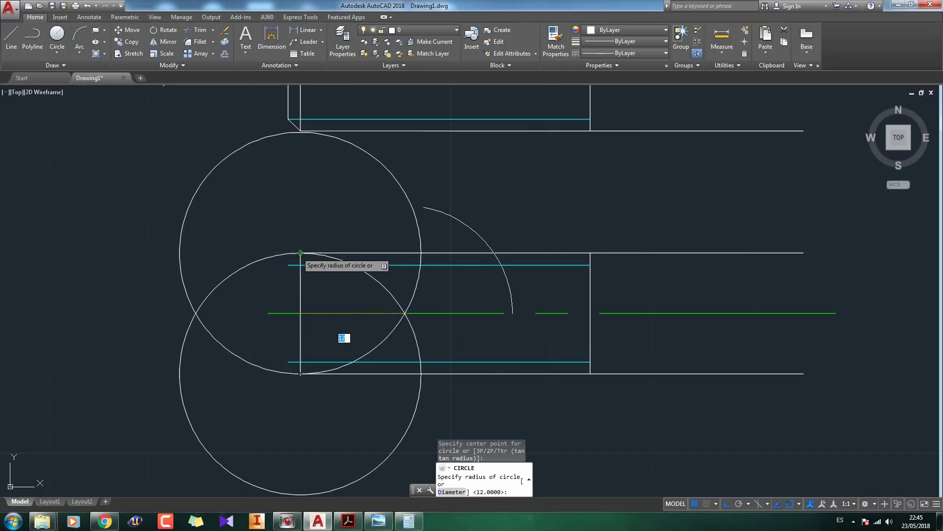
left_click(300, 252)
key("Escape")
left_click(232, 402)
left_click(135, 253)
key("Delete")
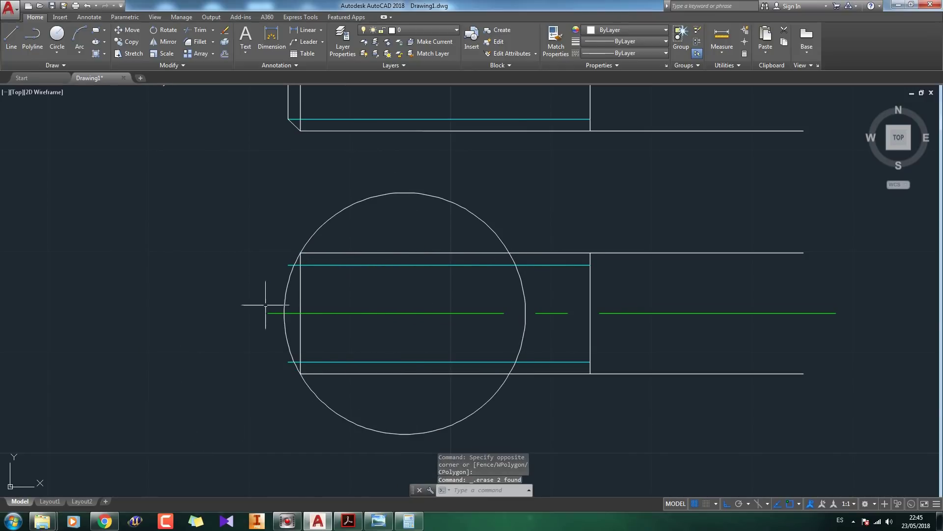
Trim the circle down to the rounded arc that closes the threaded end of the copied shaft.
left_click(580, 421)
left_click(273, 196)
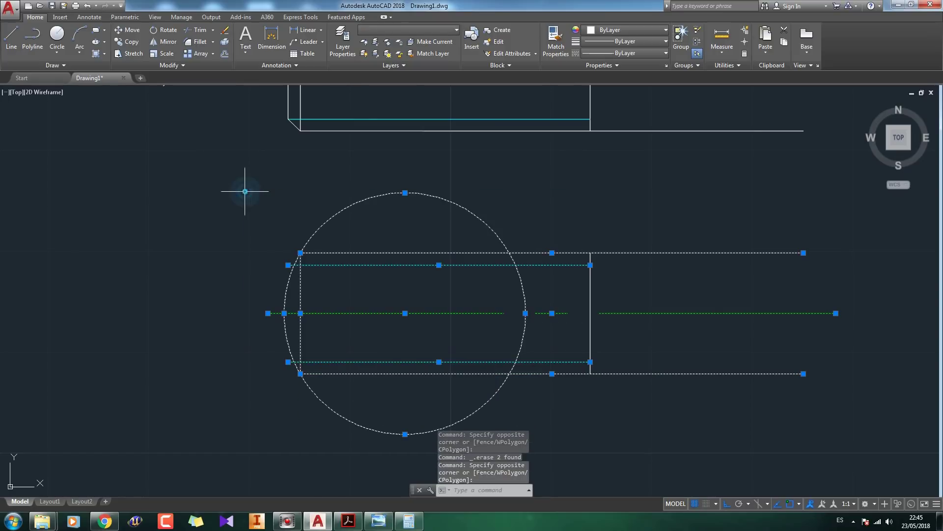
left_click(195, 33)
left_click(449, 201)
left_click(512, 257)
left_click(520, 273)
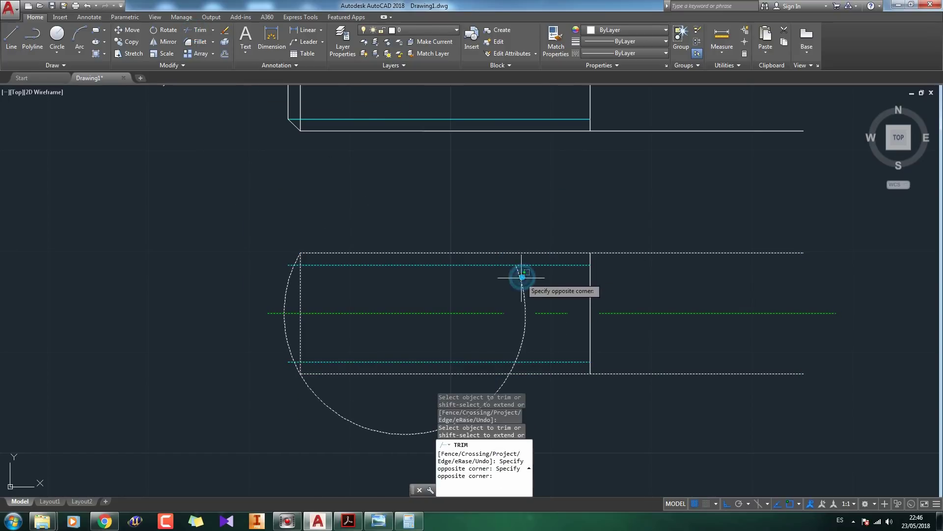
left_click(523, 333)
left_click(503, 382)
Trim the ends of both thread lines that project beyond the rounded arc.
scroll(302, 344, "up", 5)
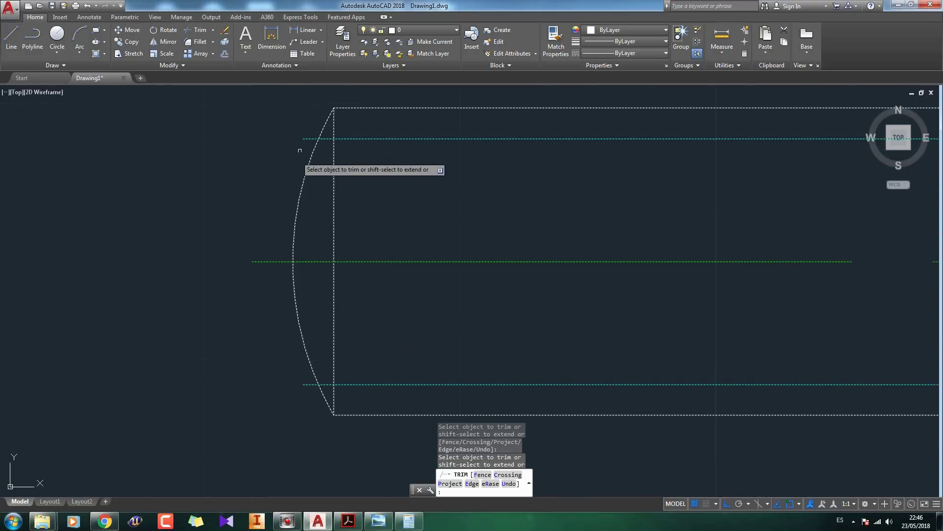
left_click(309, 139)
left_click(309, 385)
scroll(428, 324, "down", 5)
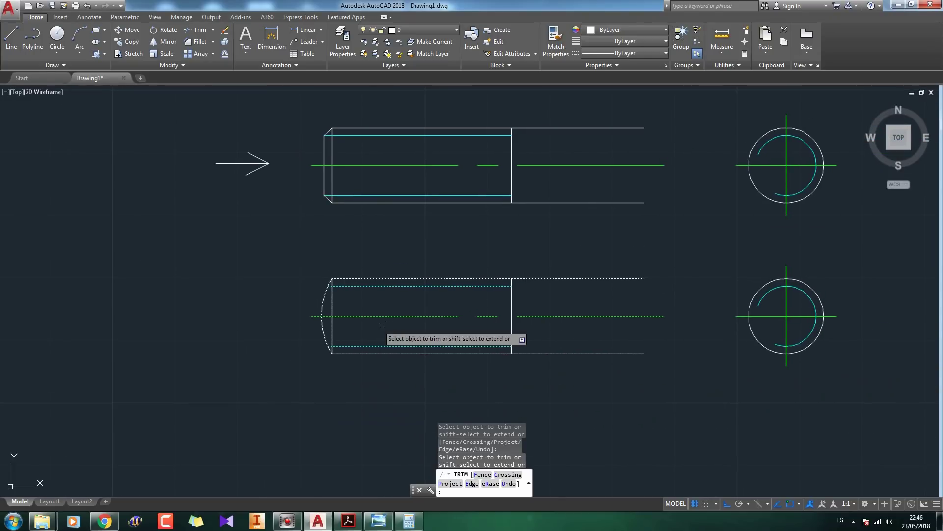
key("Escape")
key("Escape")
middle_click_drag(521, 258, 449, 281)
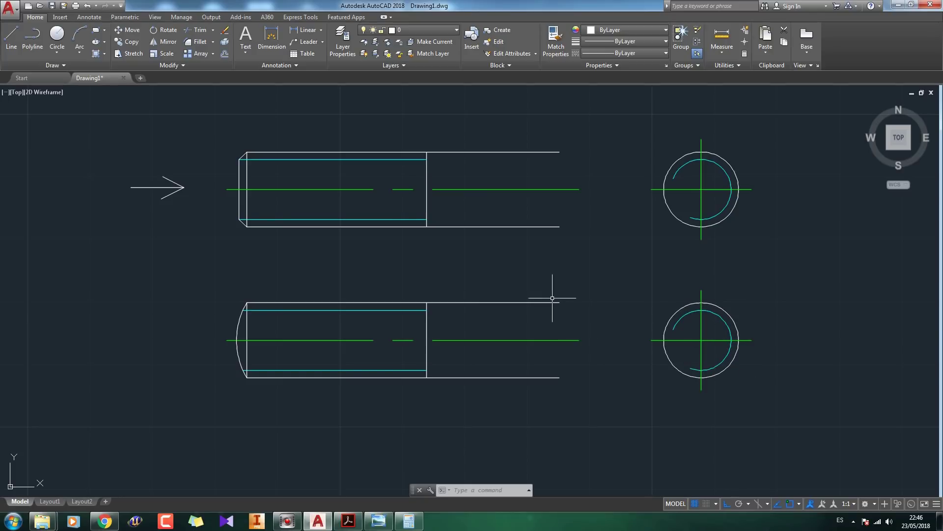
Check the rounded end in reference image 03.png and the internal threads in 04.png, and return to AutoCAD.
key("alt+Tab")
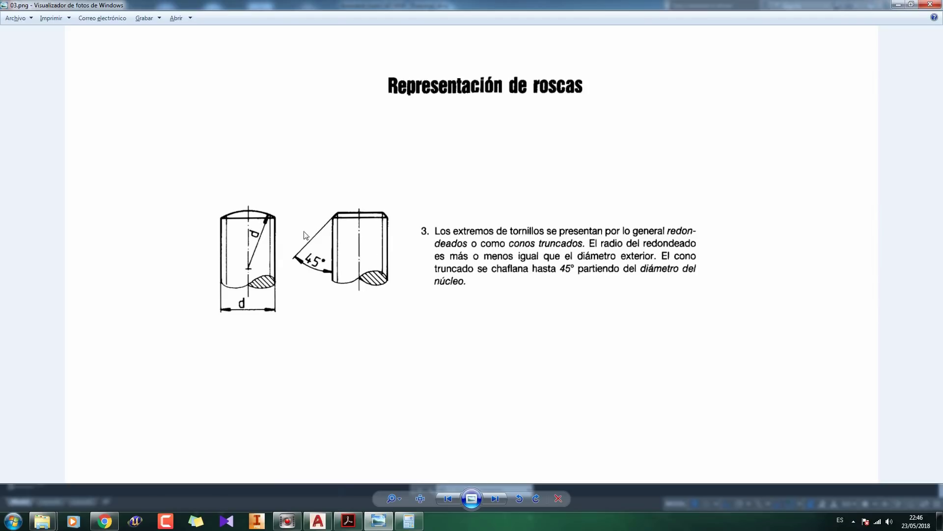
key("Right")
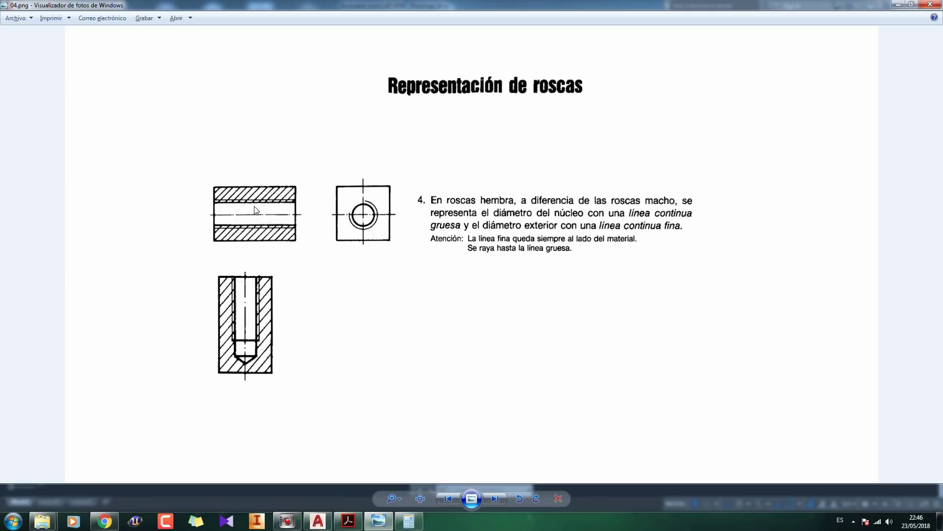
key("alt+Tab")
Copy the rounded-end side view and its end view straight down to make a third row.
middle_click_drag(477, 284, 478, 223)
scroll(501, 287, "up", 2)
scroll(529, 286, "down", 4)
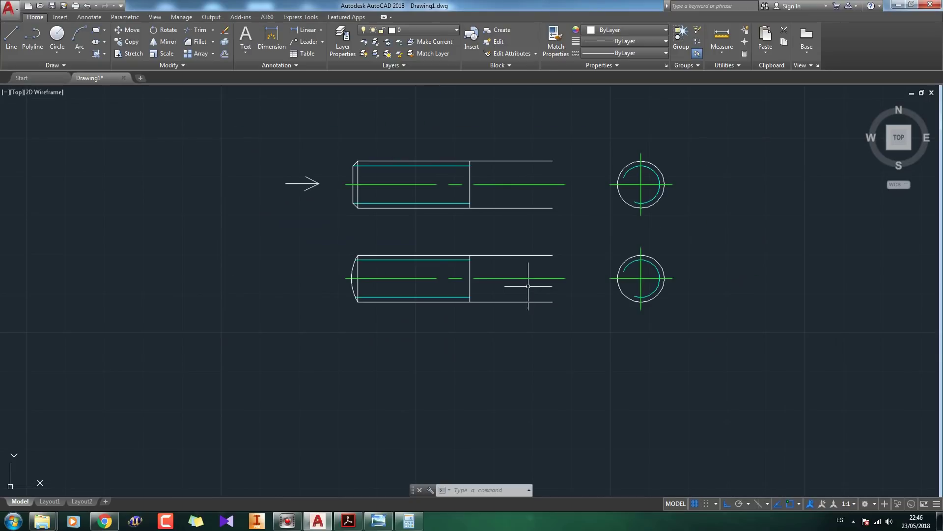
middle_click_drag(528, 285, 434, 279)
left_click(236, 230)
left_click(668, 324)
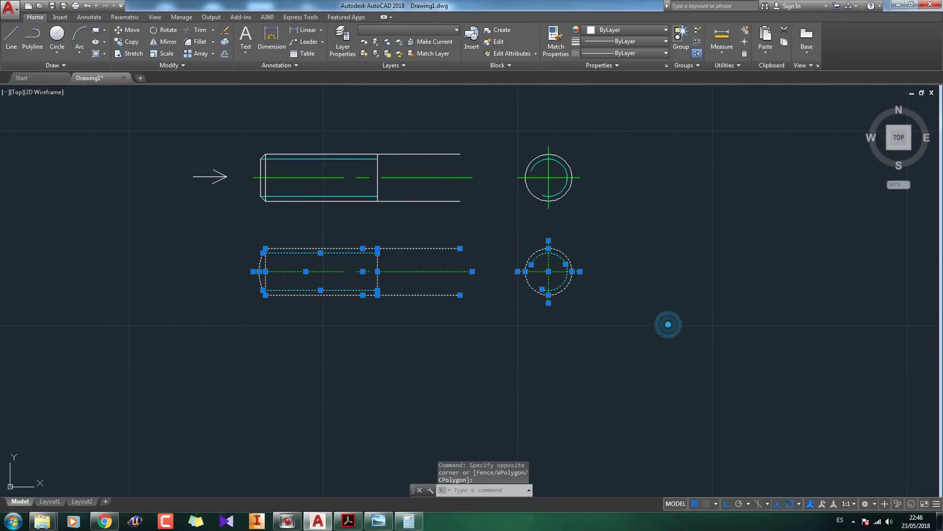
left_click(123, 42)
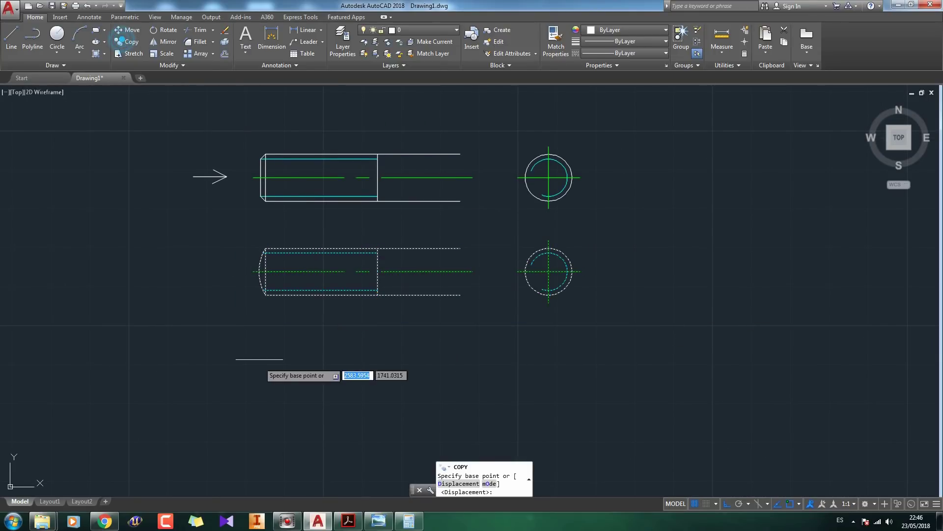
left_click(266, 295)
left_click(261, 432)
key("Return")
Draw a rectangle around the threaded length of the third-row shaft, with its right side along the thread-end line.
mouse_move(403, 381)
middle_mouse_down()
mouse_move(460, 341)
mouse_move(482, 338)
middle_mouse_up()
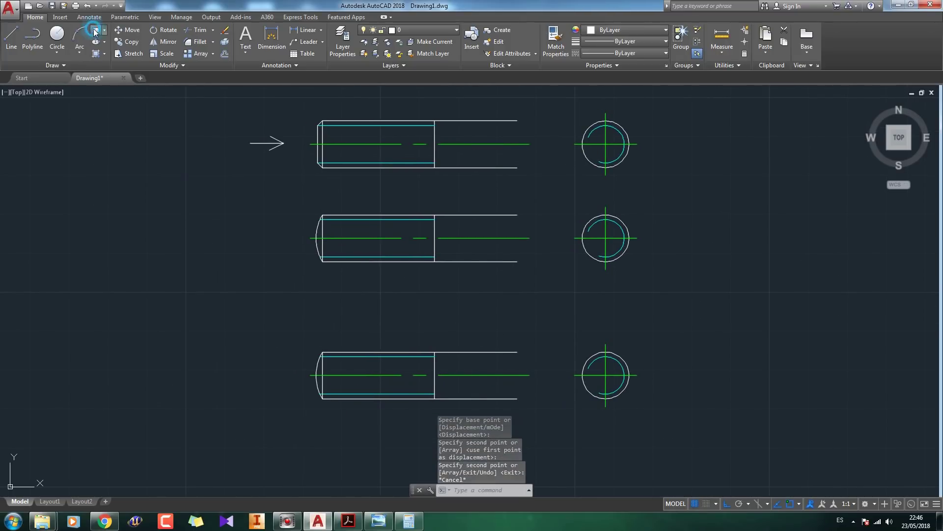
left_click(95, 32)
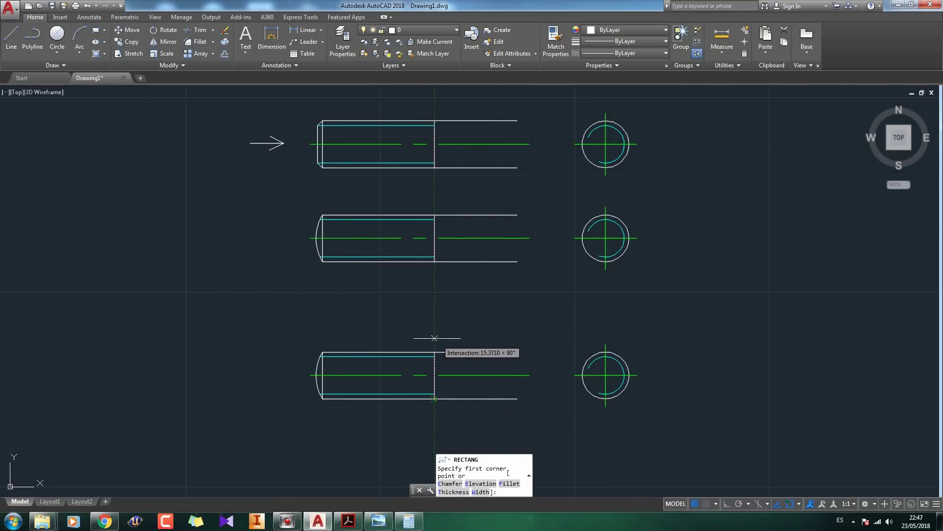
left_click(435, 320)
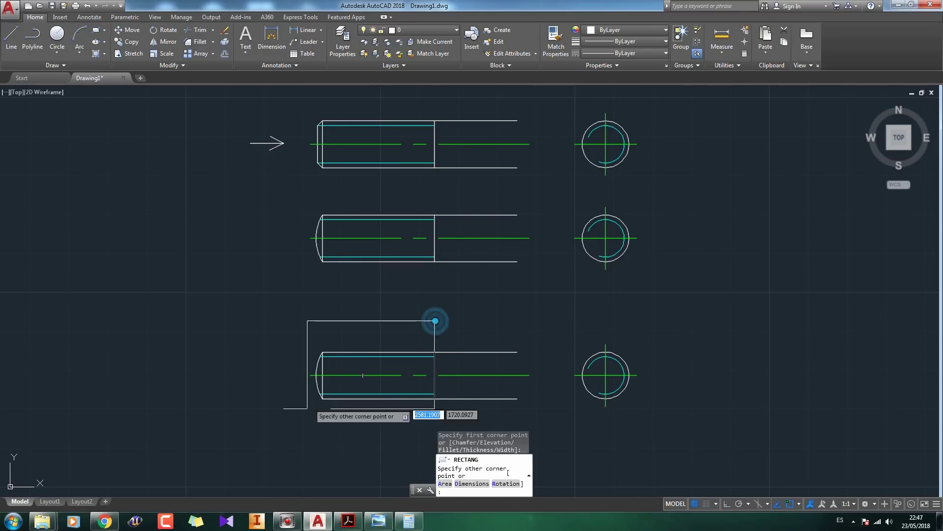
left_click(291, 429)
key("Escape")
Trim the third-row shaft's outlines and centreline where they project beyond the rectangle's right side.
middle_click_drag(531, 419, 522, 391)
left_click_drag(516, 405, 474, 316)
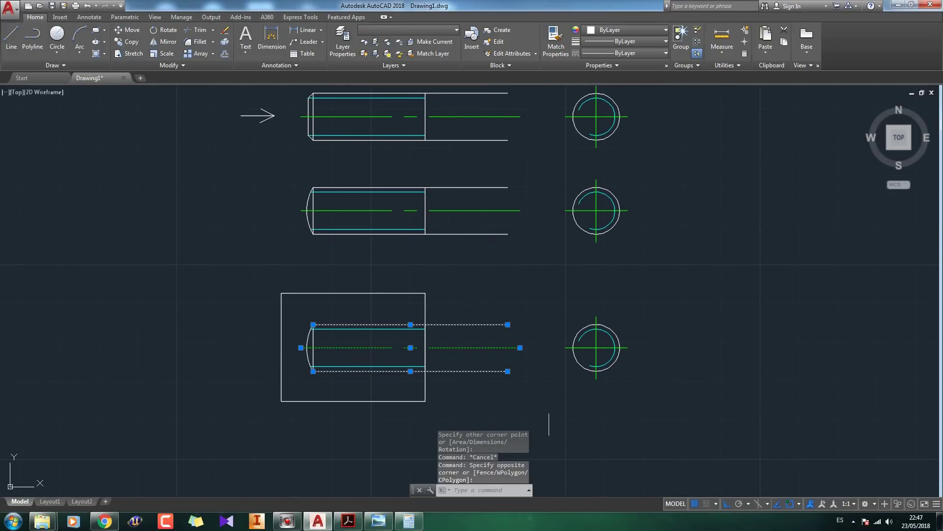
key("Escape")
left_click_drag(545, 417, 179, 285)
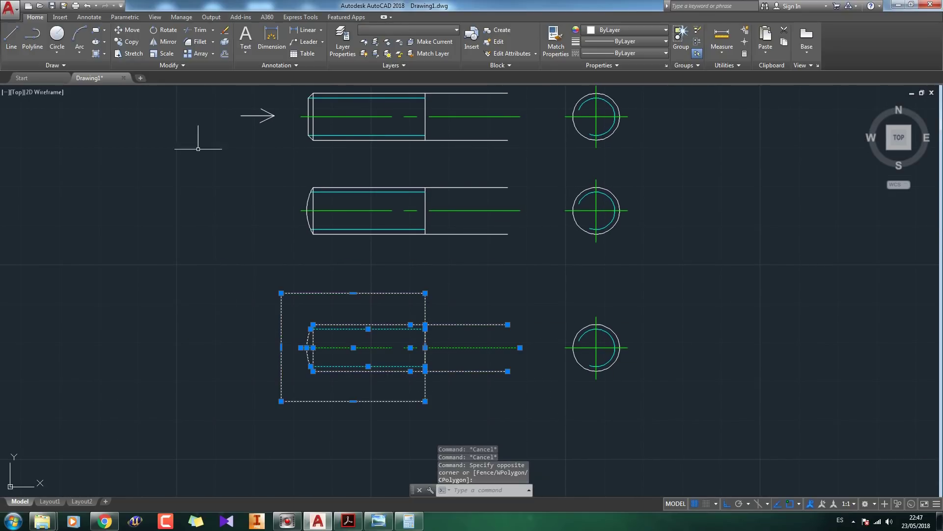
left_click(195, 33)
left_click_drag(482, 396, 447, 297)
key("Escape")
Delete the rounded end arc inside the rectangle.
scroll(350, 362, "up", 2)
middle_click_drag(369, 344, 378, 328)
left_click(332, 320)
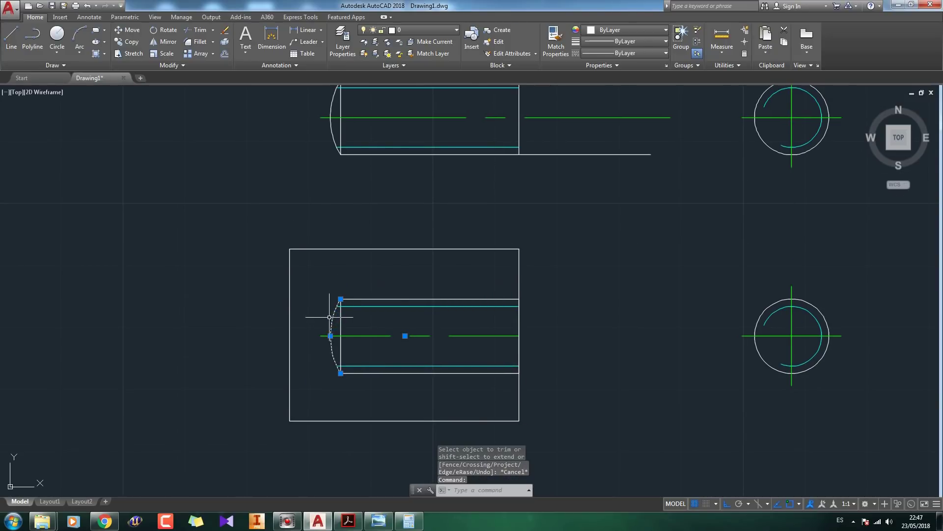
key("Delete")
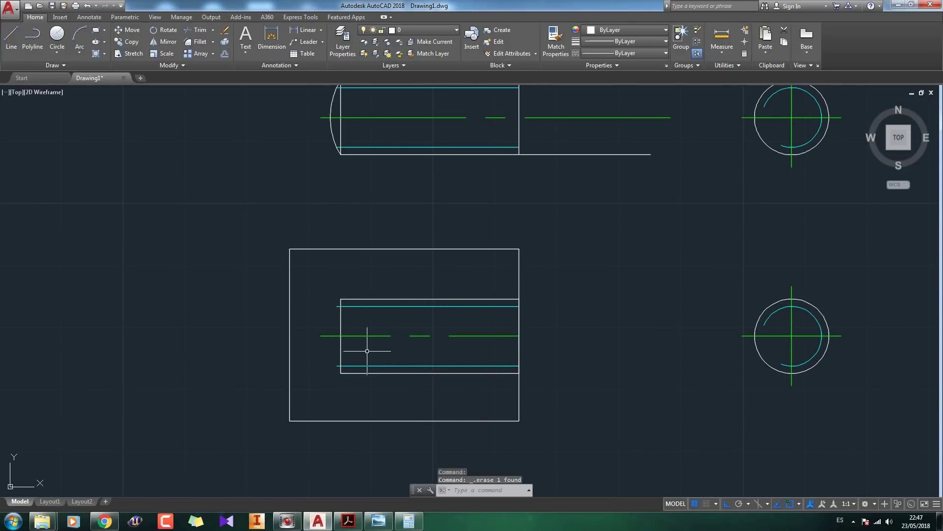
Extend both outline lines and both thread lines to the rectangle's left side.
left_click(570, 402)
left_click(210, 253)
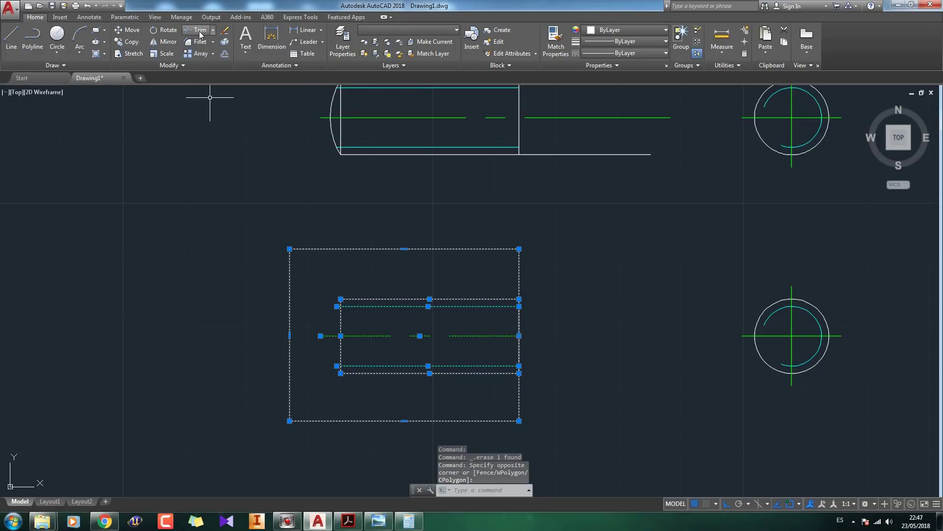
left_click(213, 30)
left_click(199, 43)
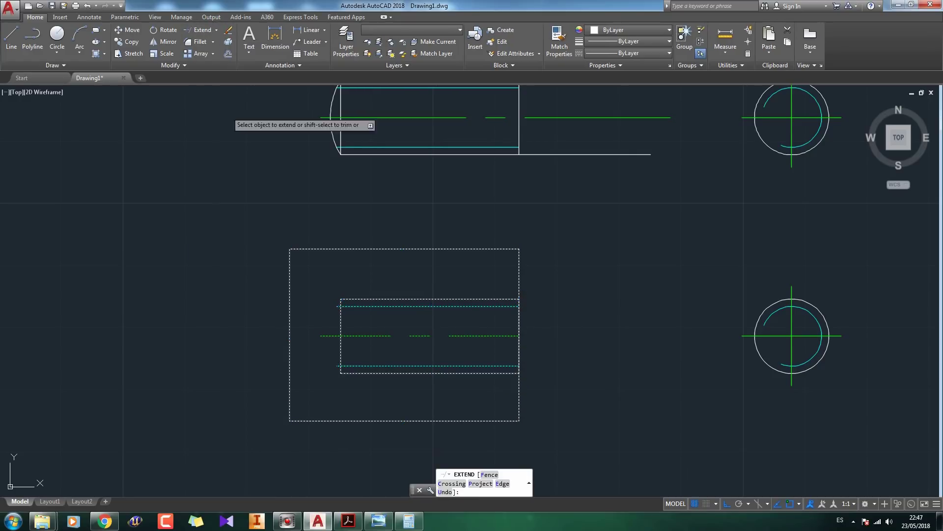
left_click(347, 305)
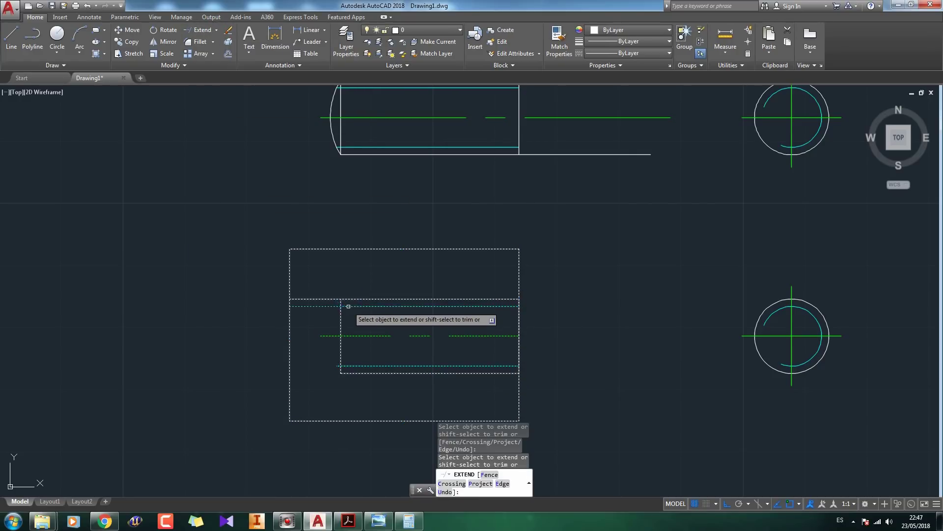
left_click(352, 366)
key("Escape")
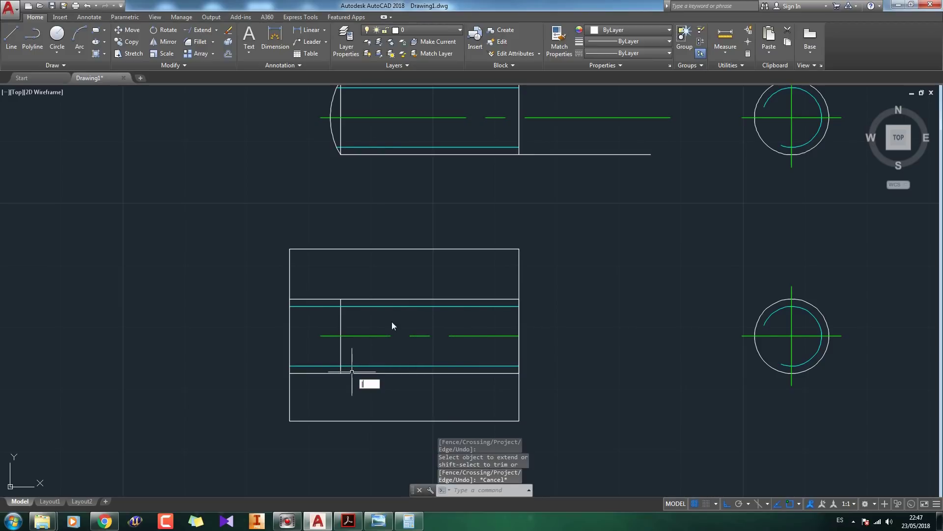
key("Escape")
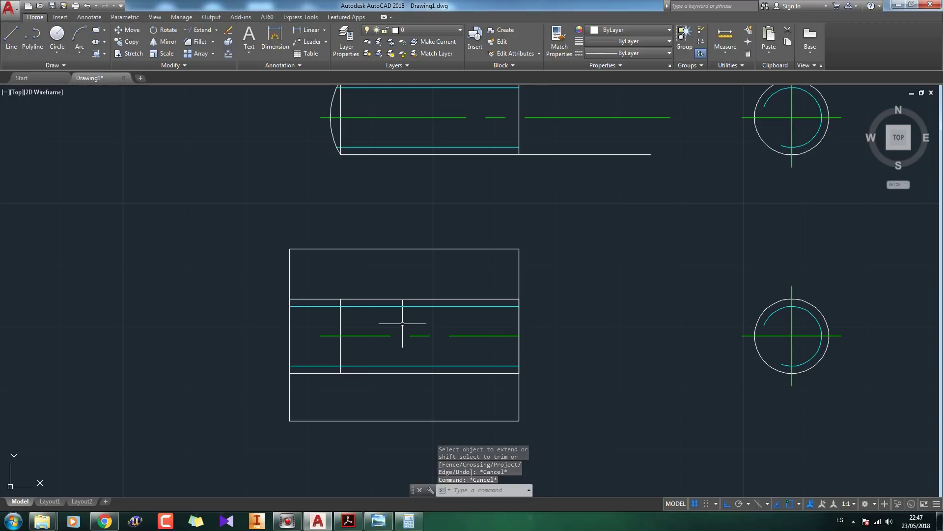
middle_click_drag(461, 186, 471, 227)
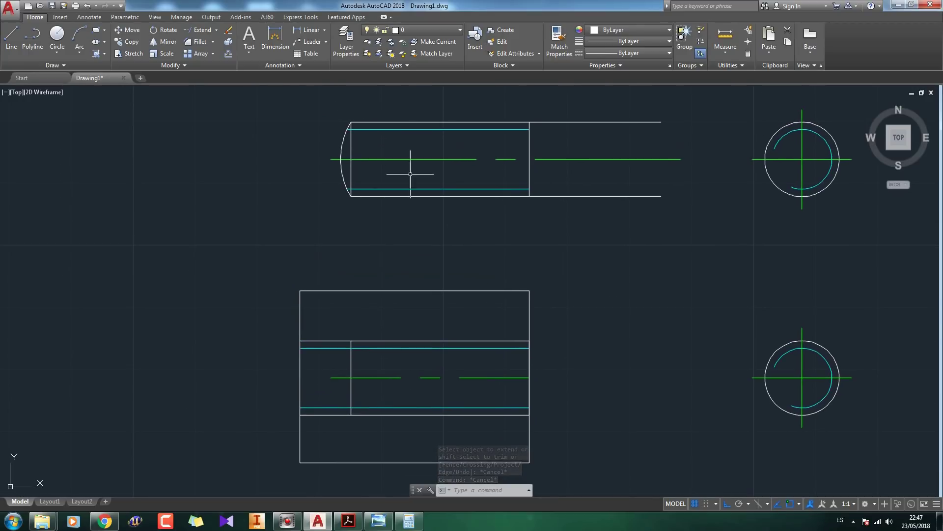
left_click(427, 122)
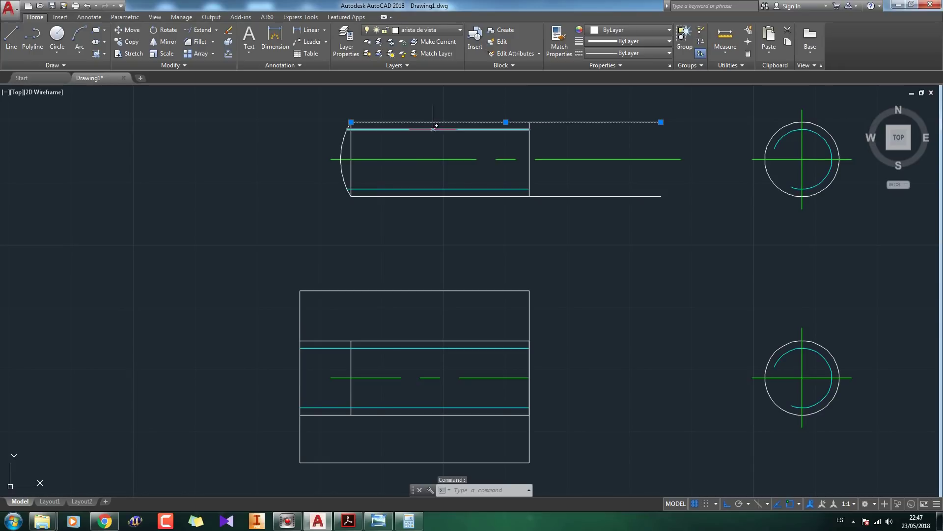
key("Escape")
key("Escape")
left_click(430, 123)
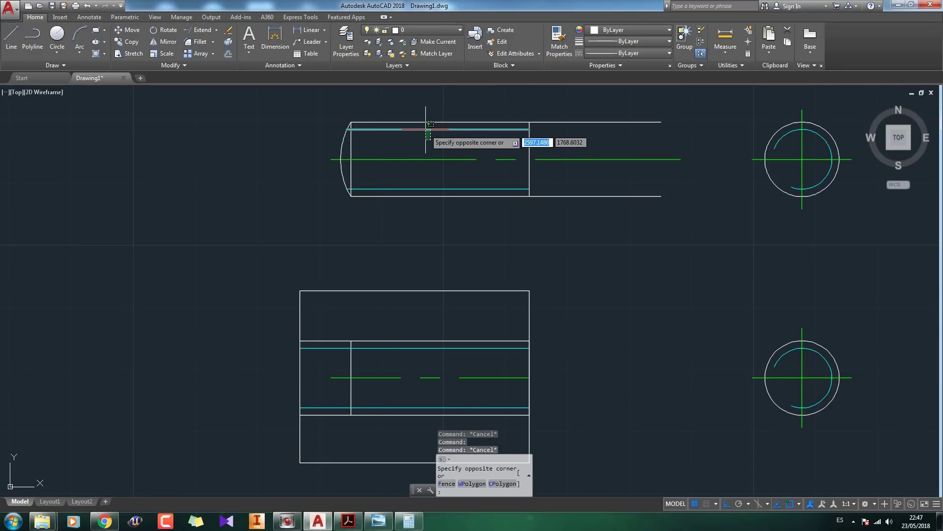
left_click(427, 137)
key("Escape")
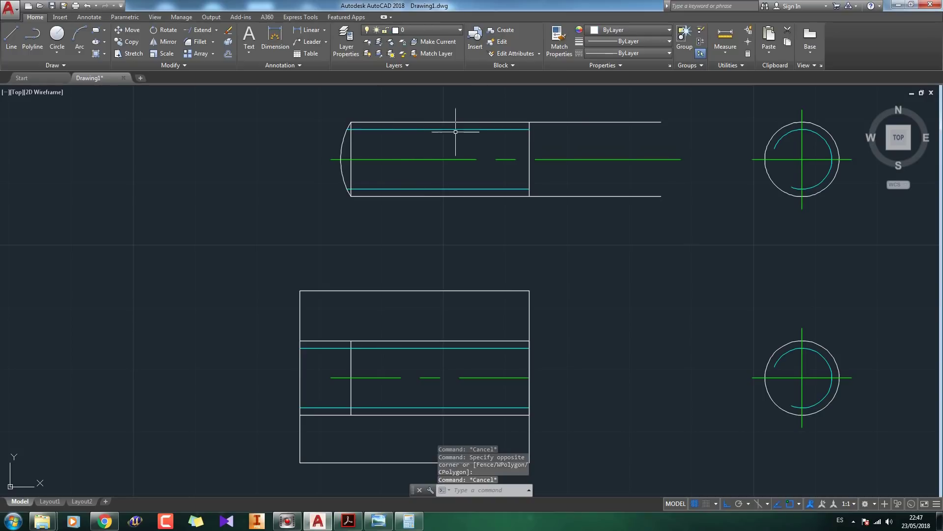
Delete the vertical line inside the rectangle and stretch the centreline's left end to the rectangle's left side.
middle_click_drag(427, 319, 446, 298)
left_click(370, 318)
left_click(358, 314)
key("Delete")
left_click(361, 330)
left_click(338, 330)
left_click(313, 330)
key("Escape")
Move the two inner horizontal lines of the rectangular part to the arista de vista layer.
left_click(426, 300)
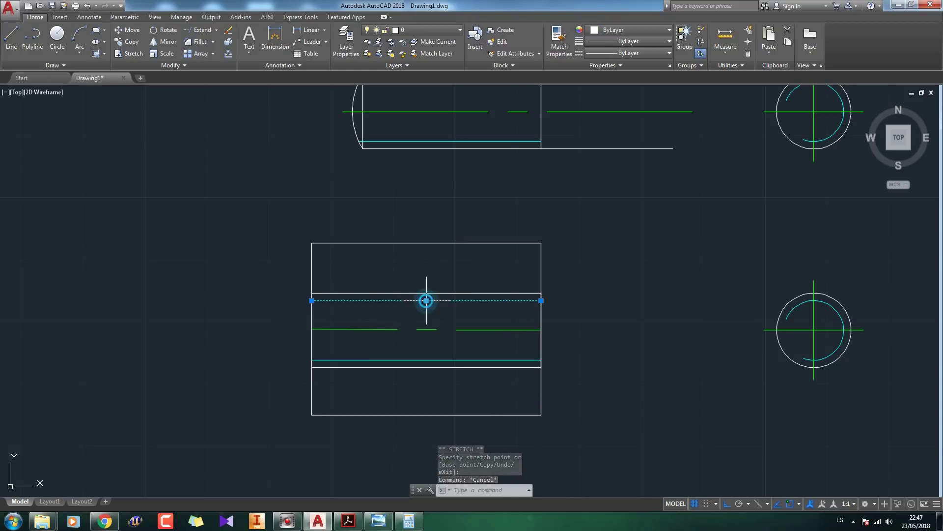
left_click(432, 361)
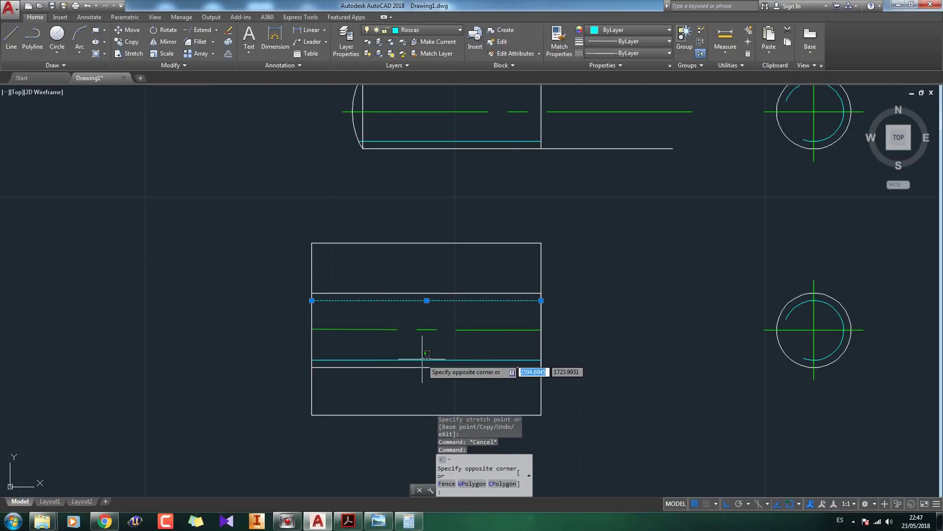
left_click(420, 360)
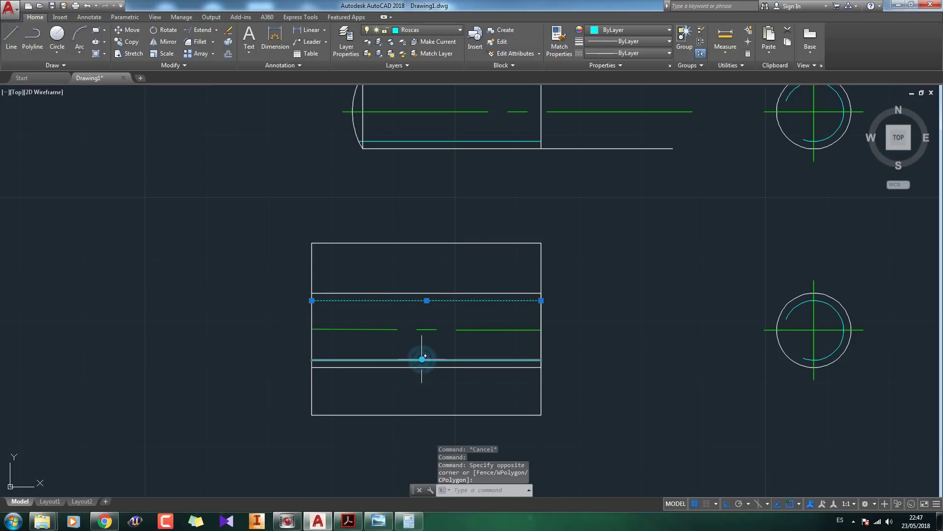
left_click(435, 54)
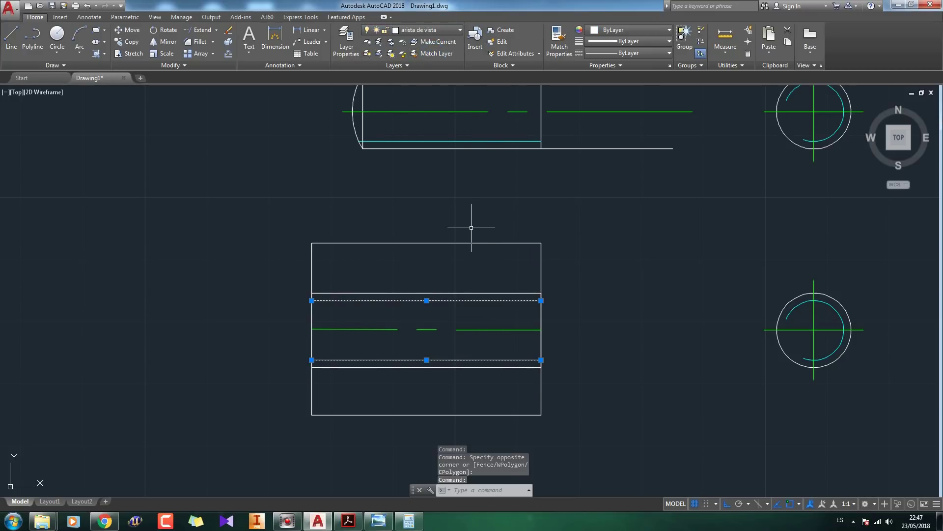
key("Escape")
Move the two outer horizontal lines of the bore to the Roscas layer.
left_click(477, 293)
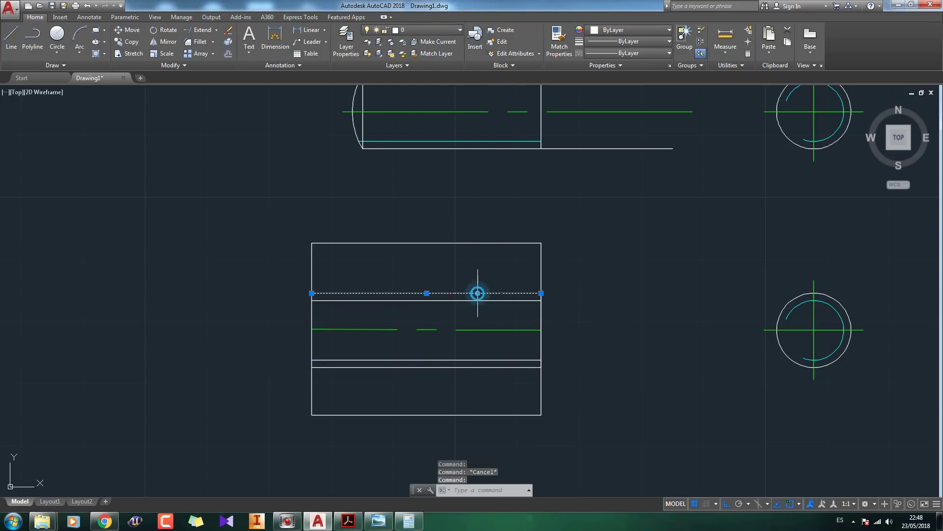
left_click(475, 367)
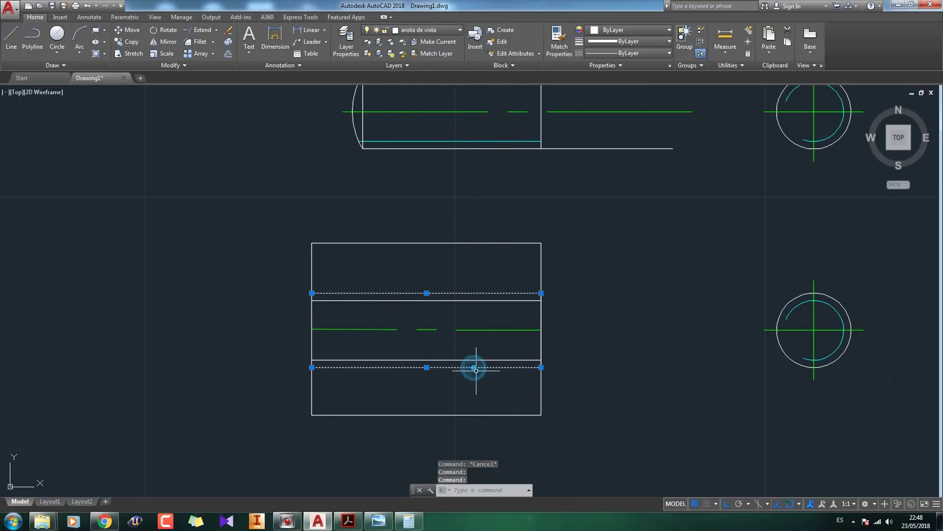
left_click(434, 31)
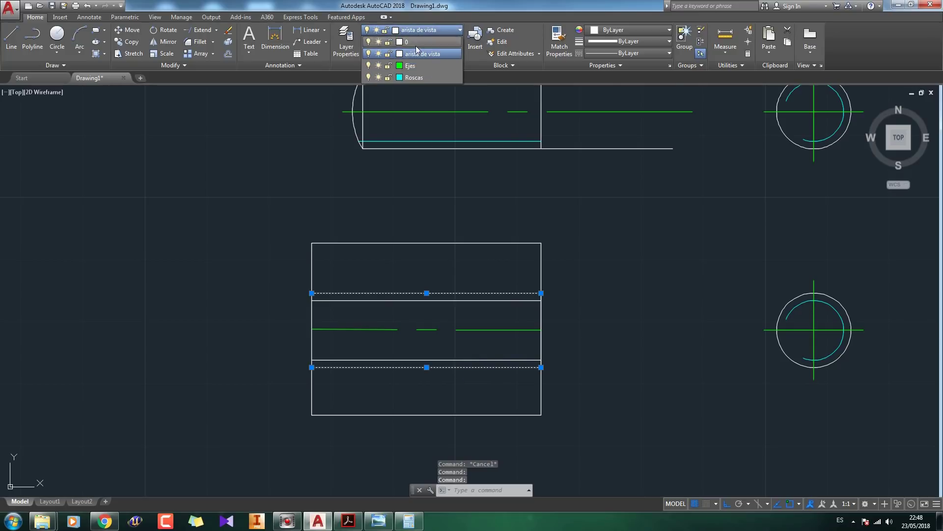
left_click(430, 79)
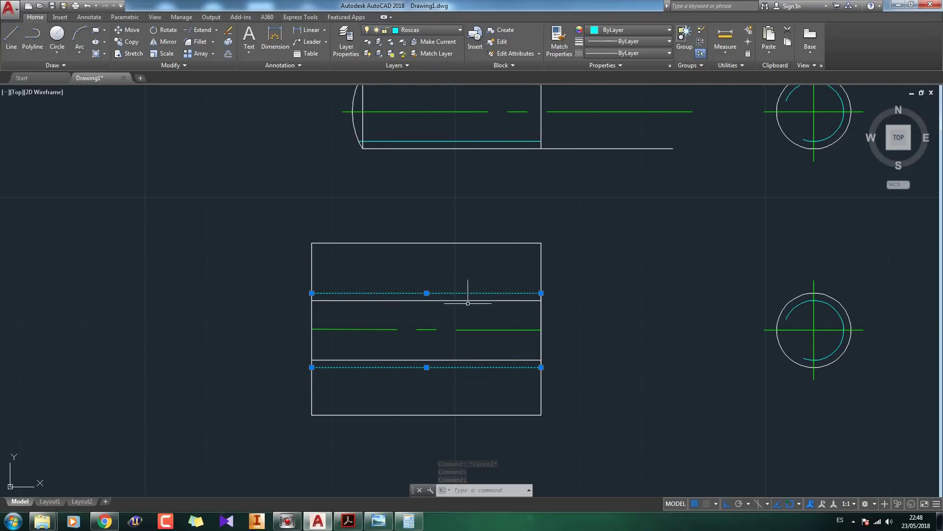
key("Escape")
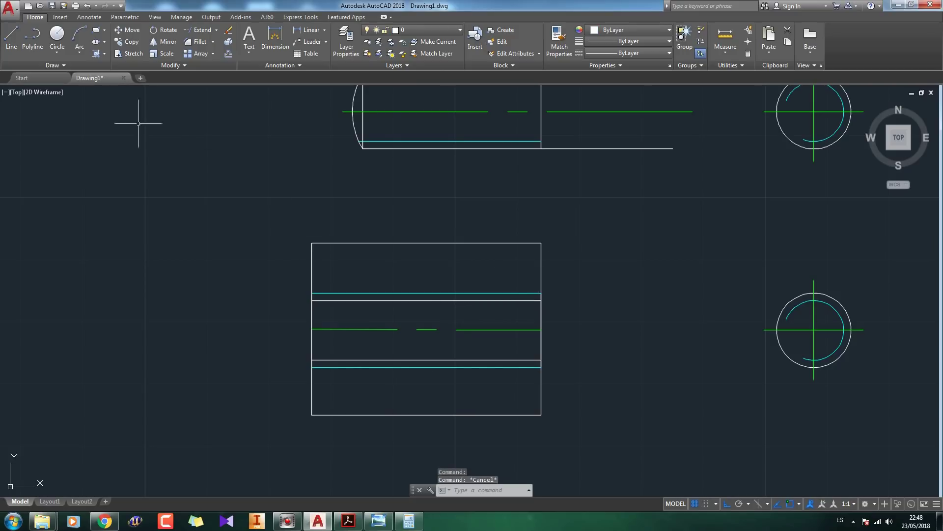
Hatch the section areas above and below the bore with ANSI31 at scale 1, running through the thread lines to the inner lines.
left_click(104, 54)
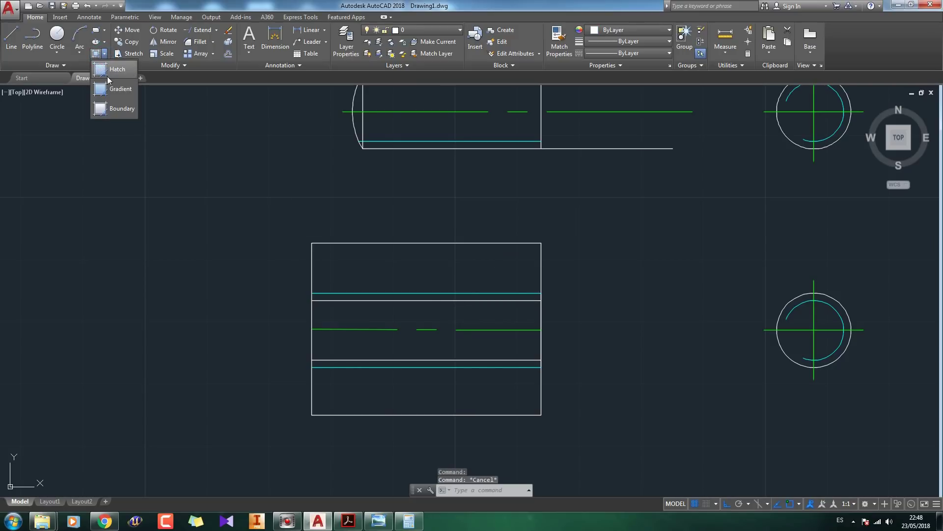
left_click(99, 69)
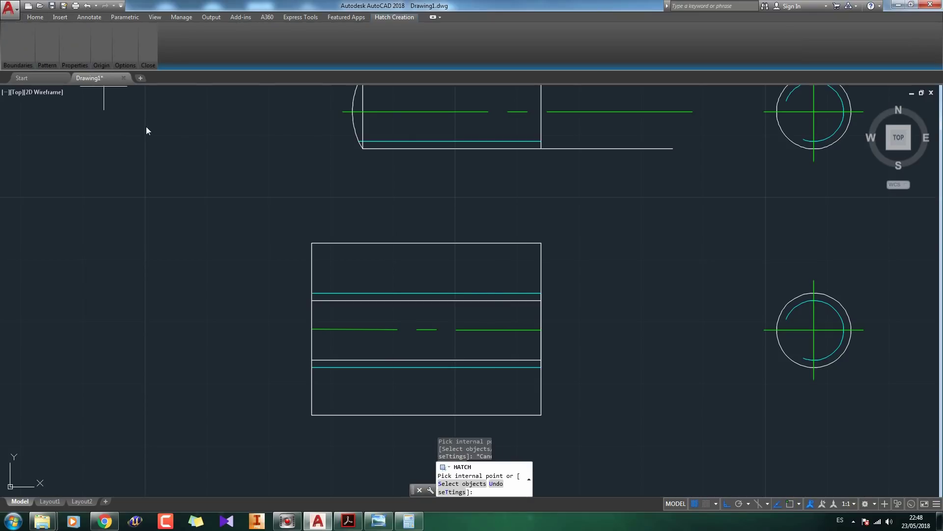
left_click(164, 42)
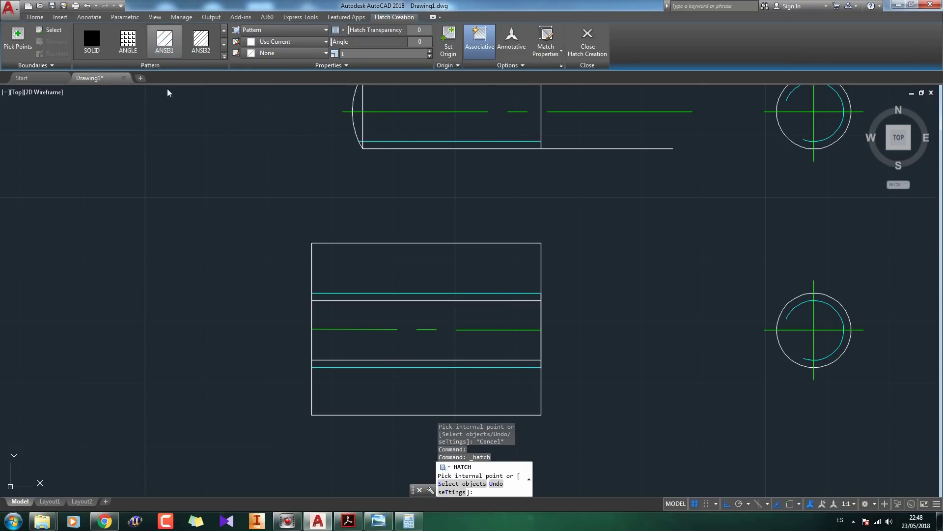
left_click(435, 272)
scroll(424, 295, "up", 5)
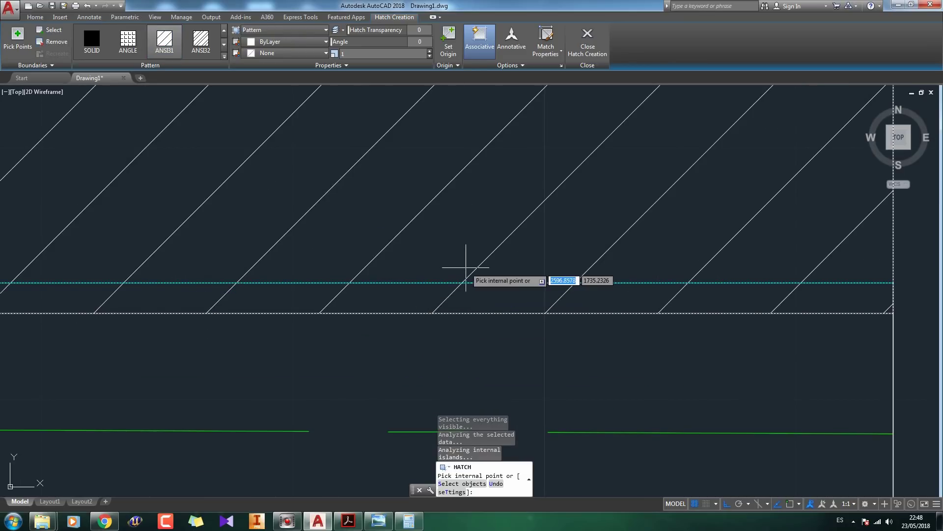
scroll(402, 217, "down", 4)
left_click(450, 385)
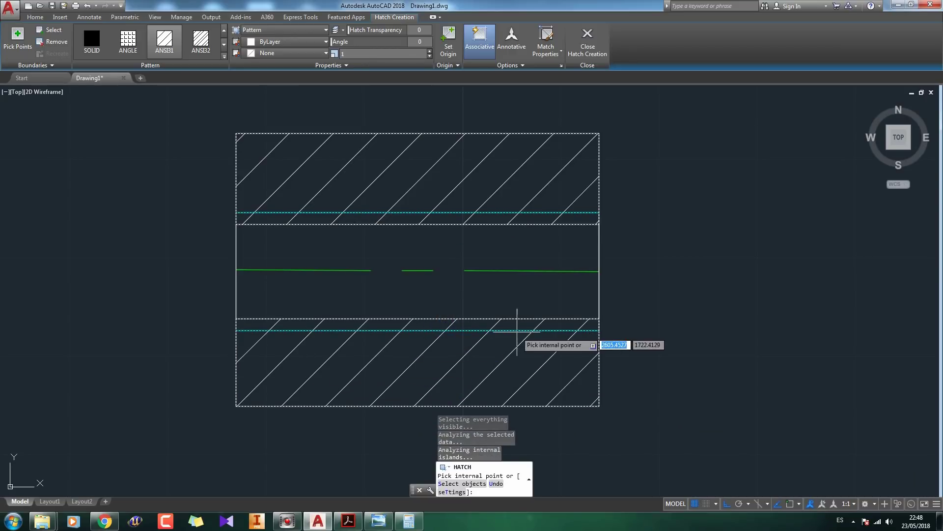
middle_click_drag(469, 313, 517, 326)
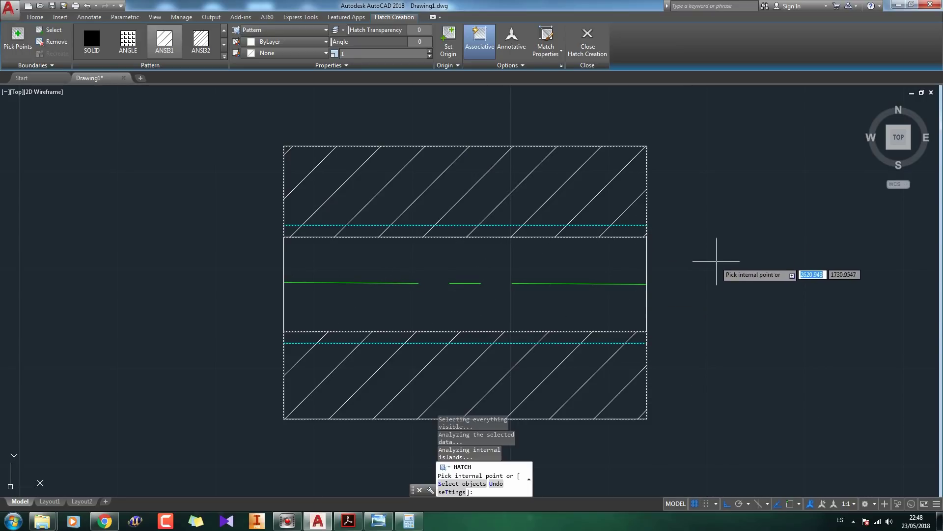
middle_click_drag(201, 188, 197, 207)
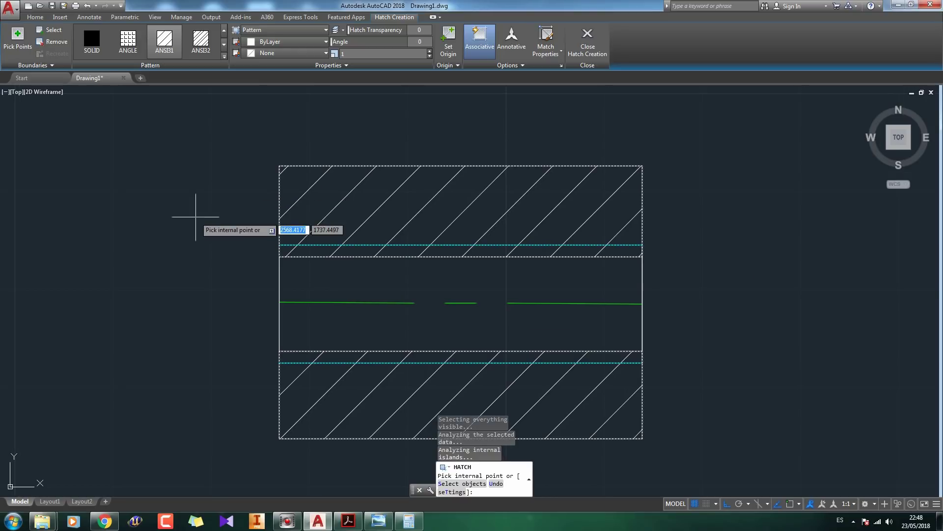
Finish the hatch and create a layer named Secciones with colour red and a 0.25 mm lineweight.
left_click(35, 18)
left_click(348, 36)
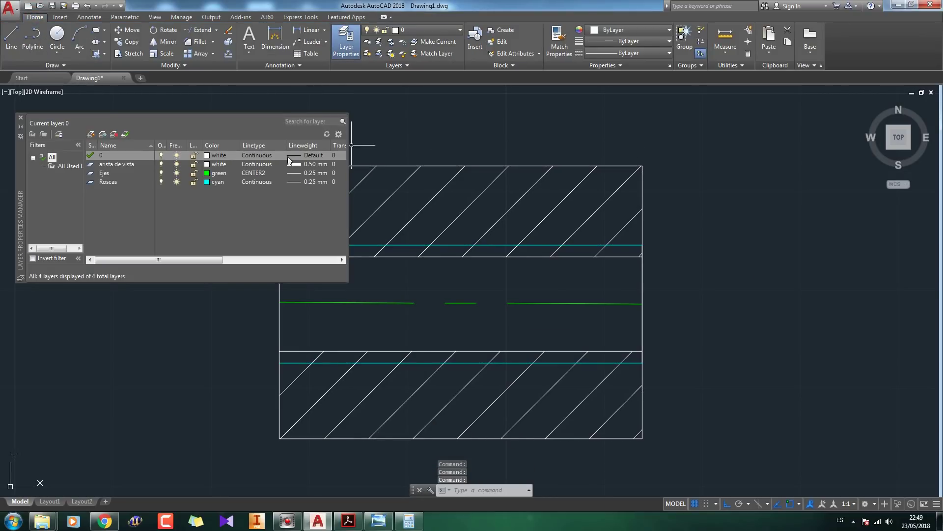
left_click(92, 135)
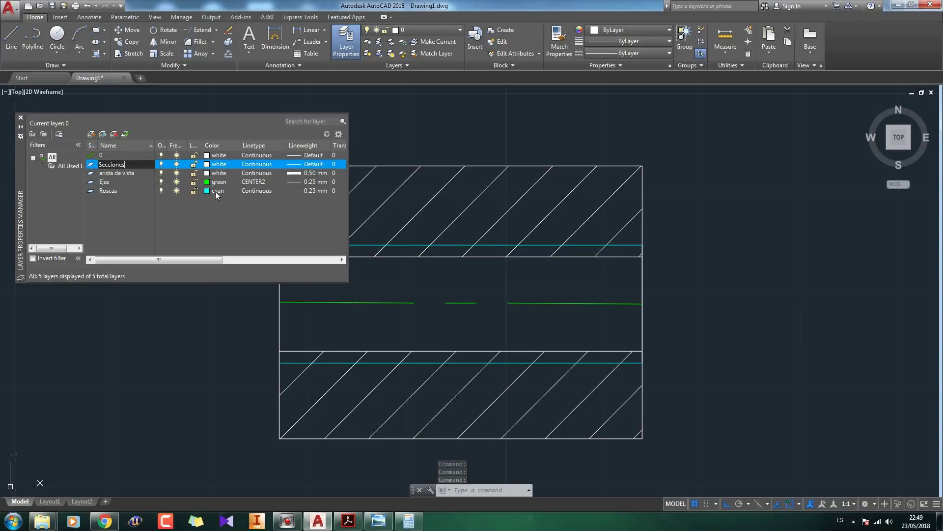
left_click(220, 165)
left_click(395, 281)
left_click(459, 336)
left_click(297, 164)
left_click(446, 265)
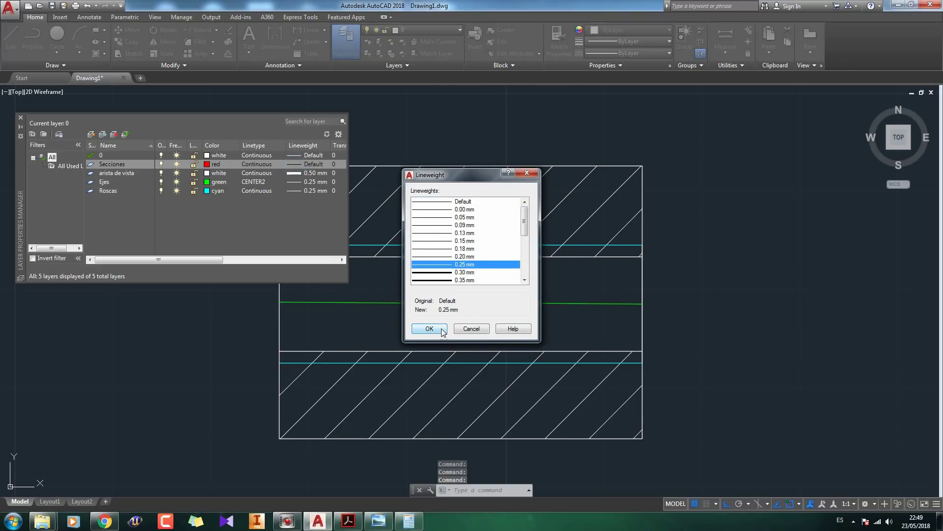
left_click(439, 329)
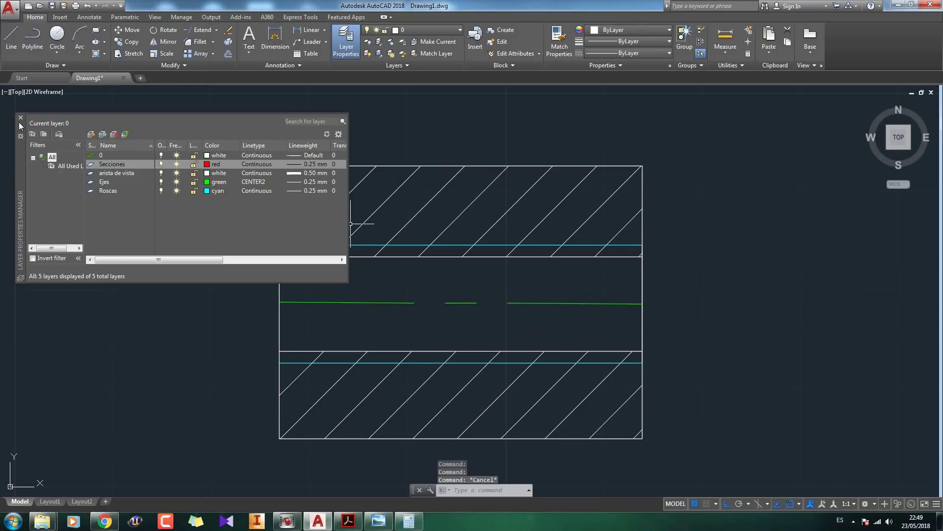
left_click(21, 118)
Move the section hatch above and below the bore to the Secciones layer.
left_click(369, 201)
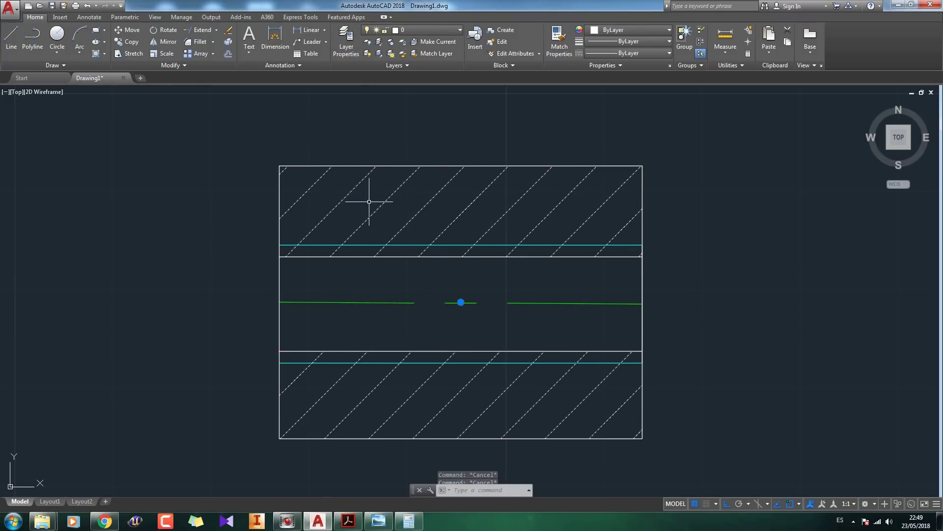
left_click(31, 19)
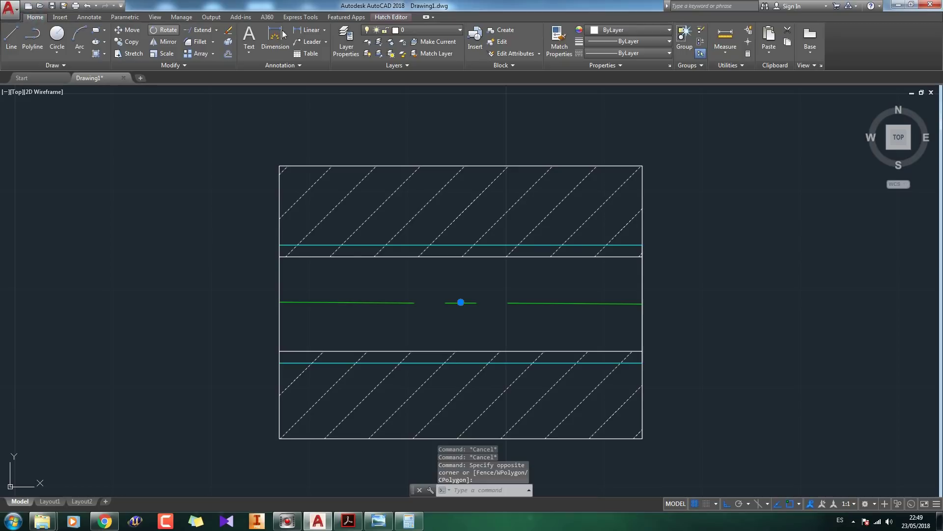
left_click(415, 28)
left_click(429, 90)
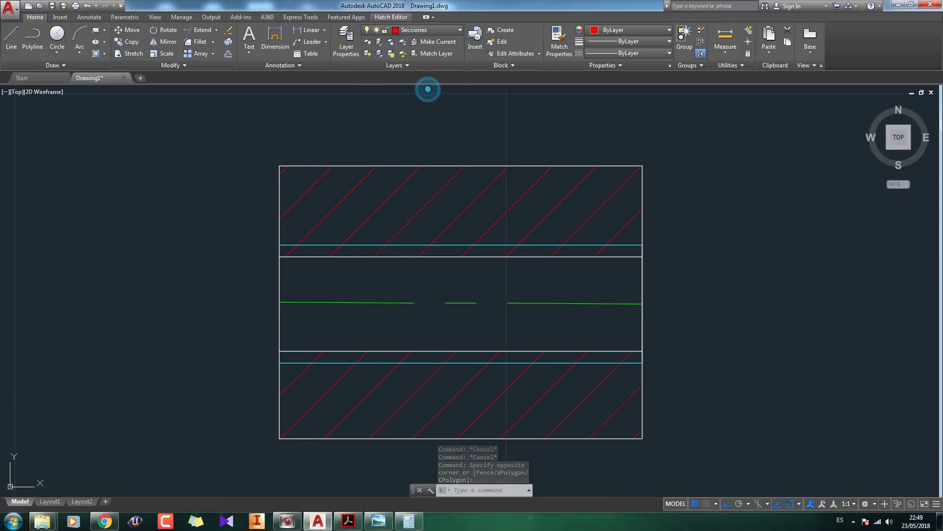
key("Escape")
Stretch both ends of the section's centreline outward by 2 beyond the rectangle's sides.
left_click(598, 308)
left_click(454, 292)
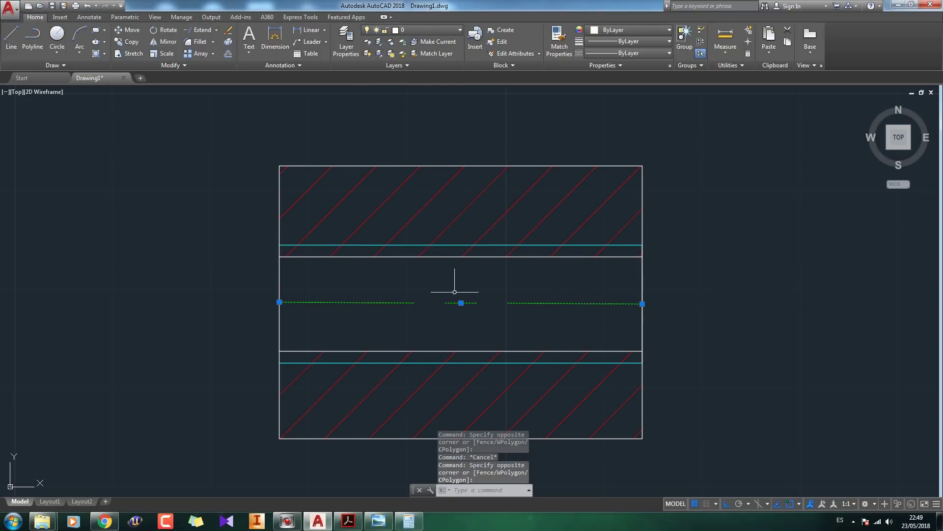
left_click(280, 302)
type("2")
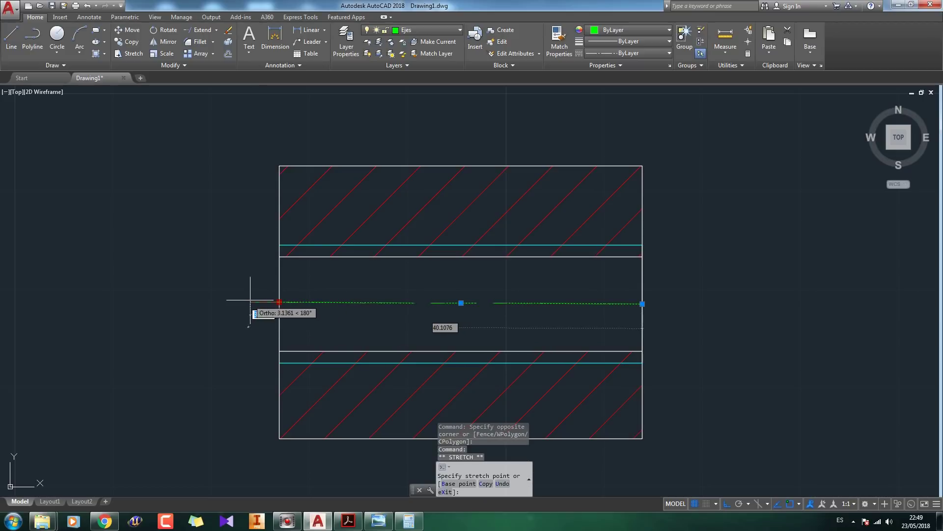
key("Return")
left_click(642, 304)
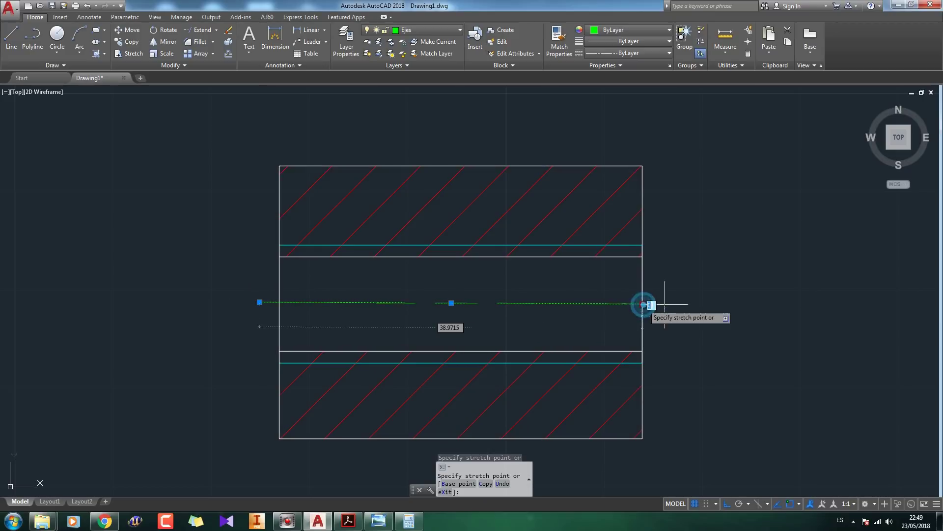
type("2")
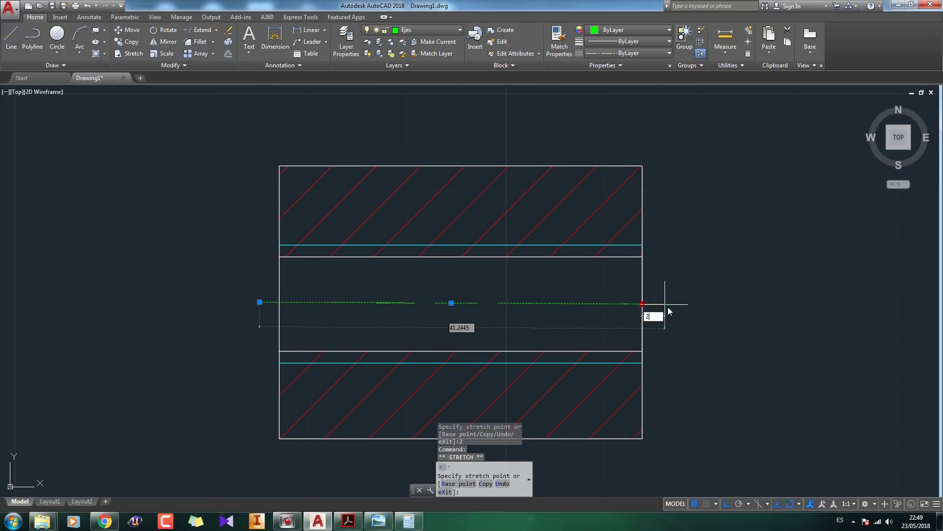
key("Escape")
key("Escape")
Draw a rectangle around the lowest end-view circle, level with the section's top and bottom edges.
scroll(663, 295, "down", 5)
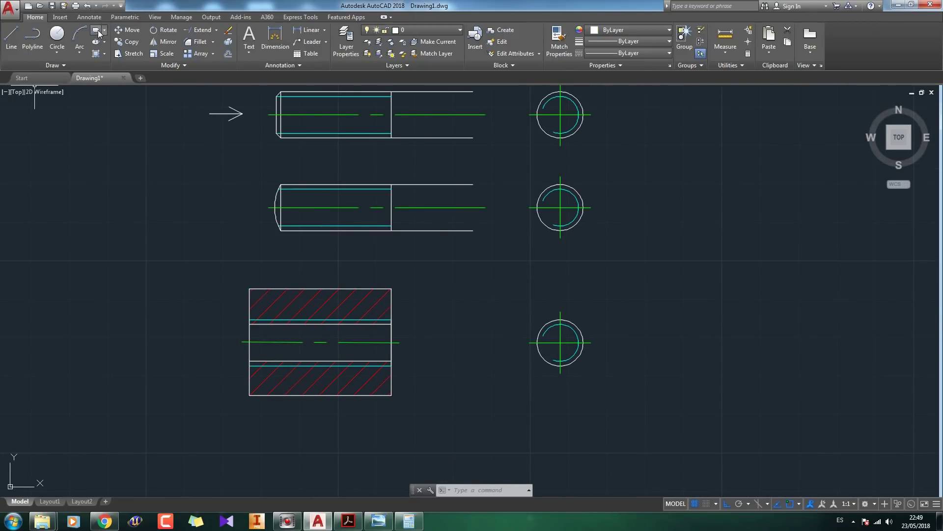
left_click(98, 33)
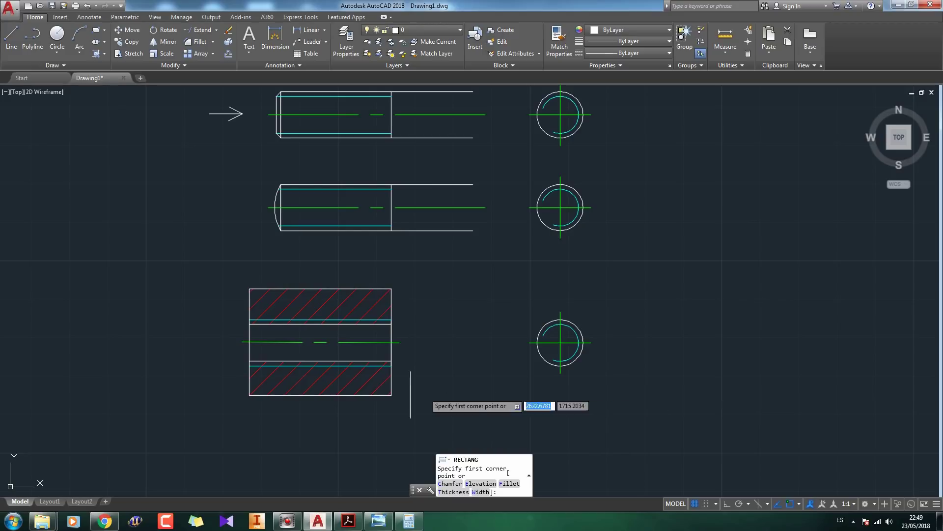
left_click(507, 395)
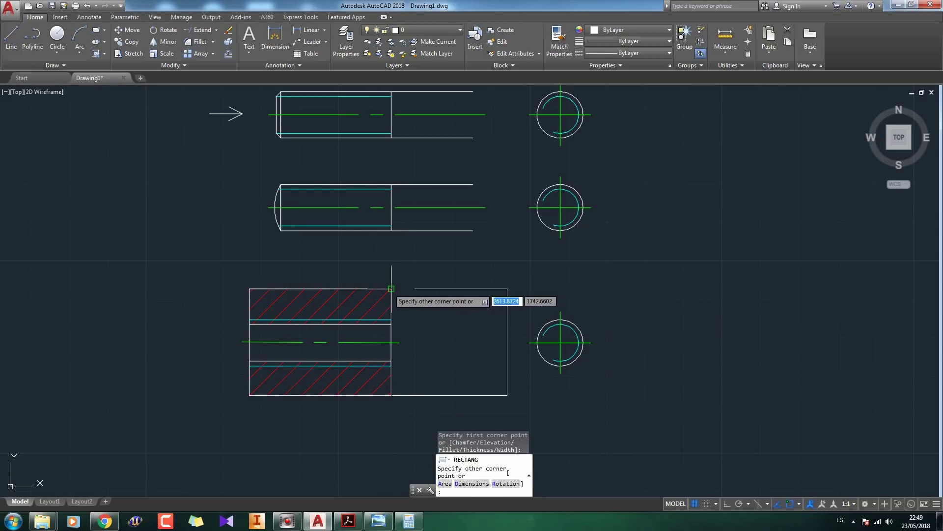
left_click(616, 289)
key("Escape")
Delete the cyan thread arc inside the circle of the square end view.
middle_click_drag(587, 338, 561, 329)
scroll(561, 328, "up", 2)
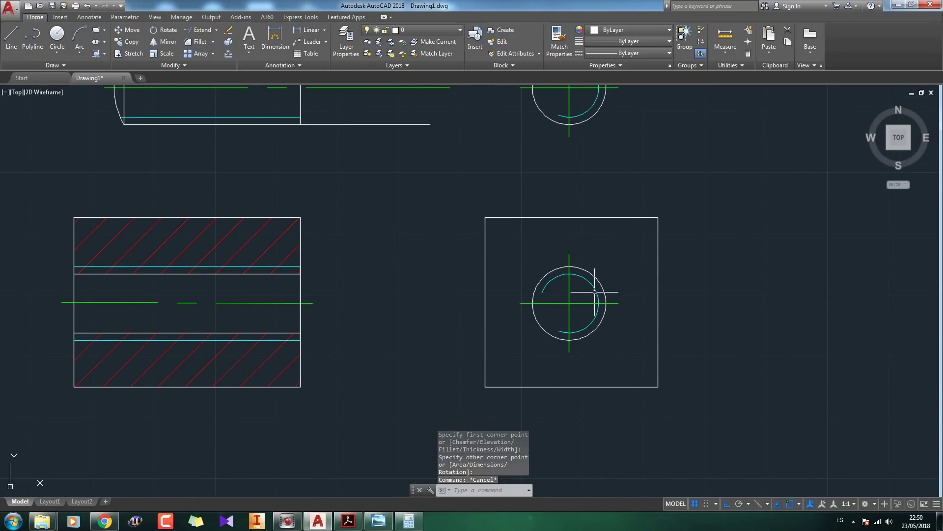
left_click(594, 292)
key("Escape")
left_click(585, 326)
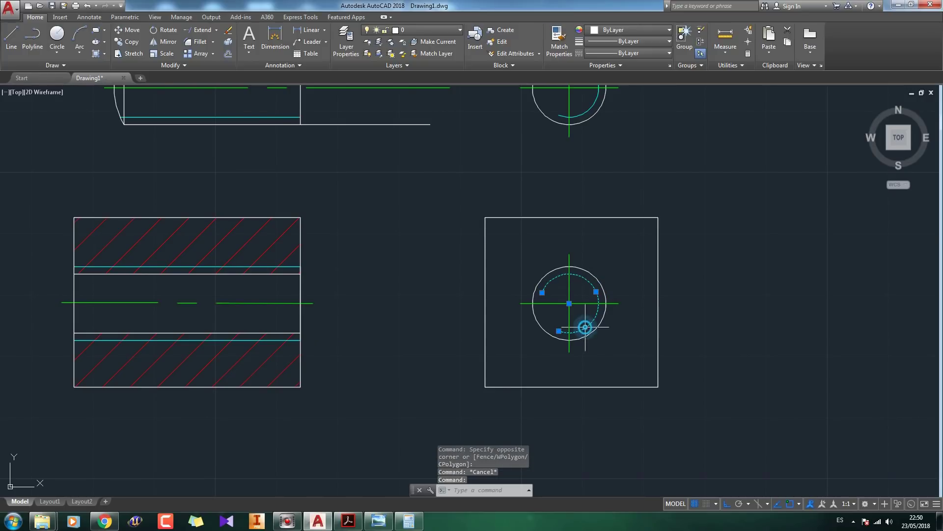
key("Delete")
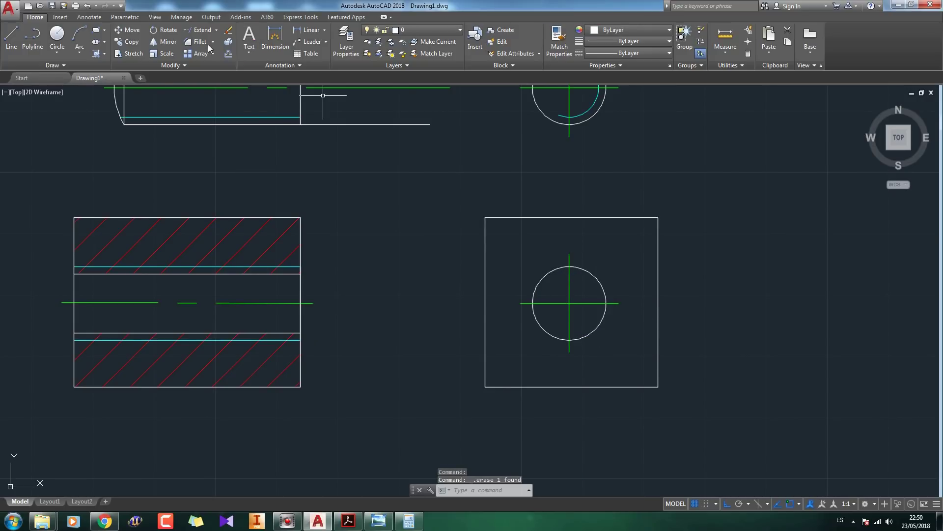
Draw a circle of radius 4.8 at the centre of the square end view.
left_click(57, 37)
left_click(569, 303)
type("4.")
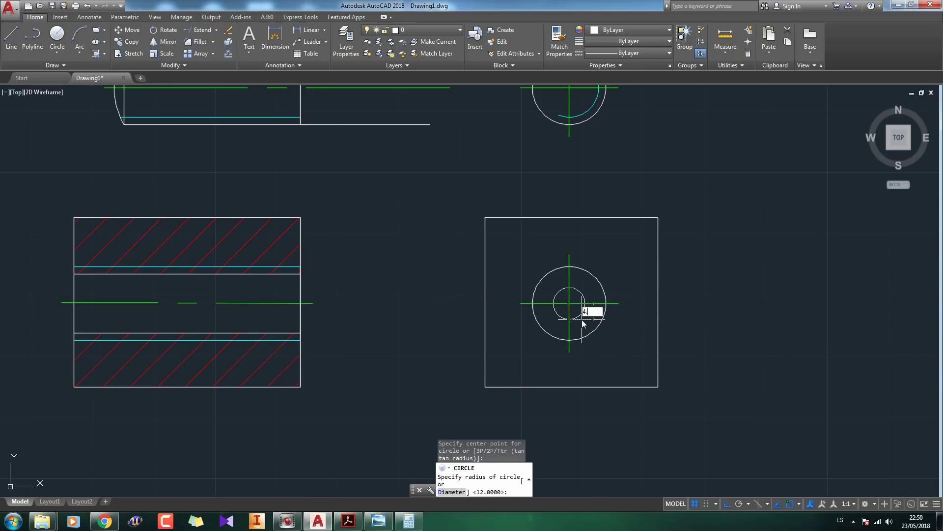
type("8")
key("Return")
key("Escape")
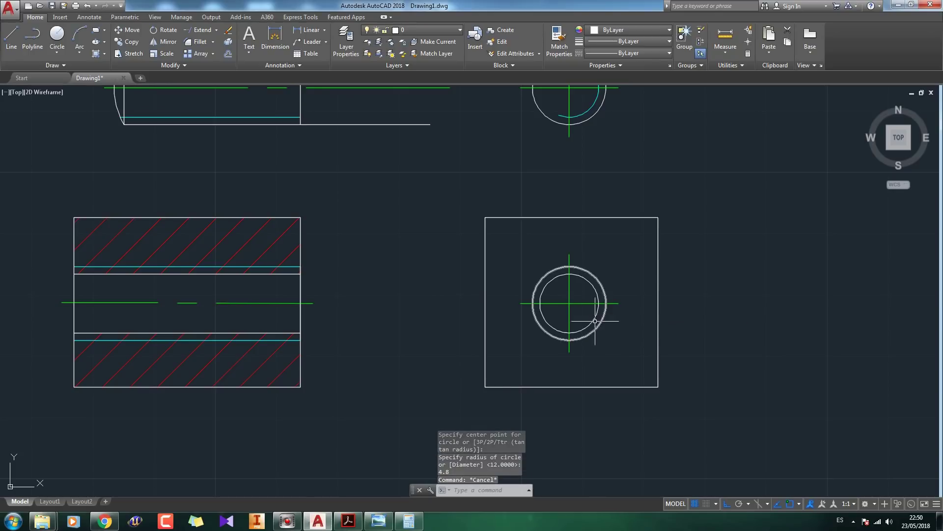
Move the end view's inner circle to the arista de vista layer and its outer circle to the Roscas layer.
left_click(594, 286)
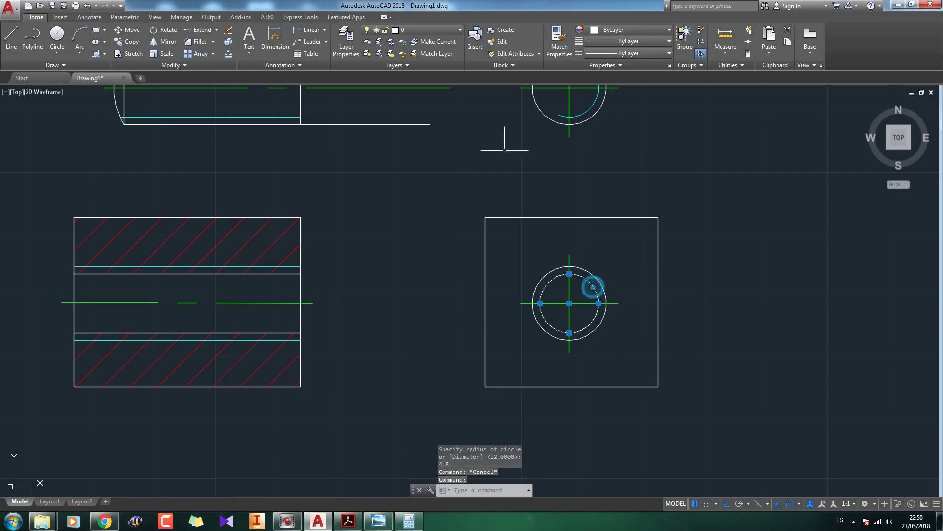
left_click(443, 29)
left_click(444, 54)
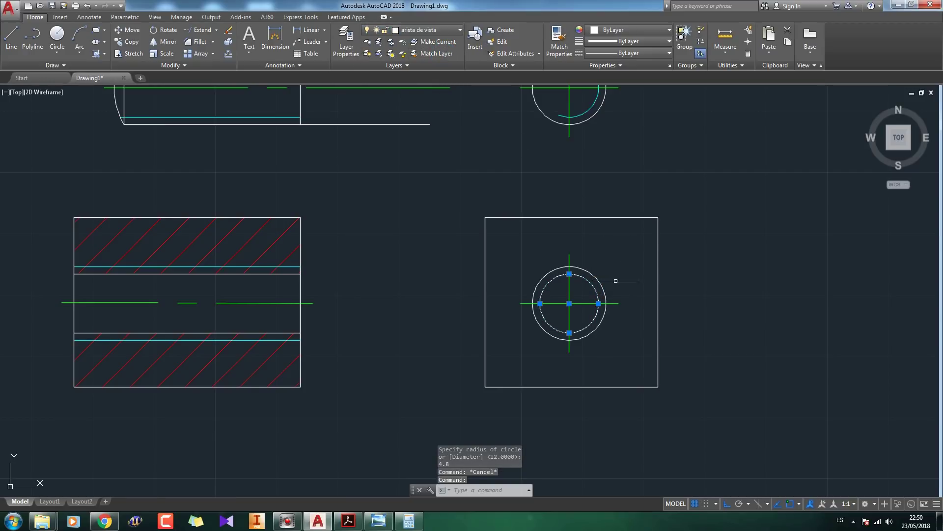
key("Escape")
left_click(595, 277)
left_click(442, 30)
left_click(441, 78)
key("Escape")
Trim away the lower-left quarter of the outer thread circle, using the centrelines as cutting edges.
left_click(618, 359)
left_click(514, 235)
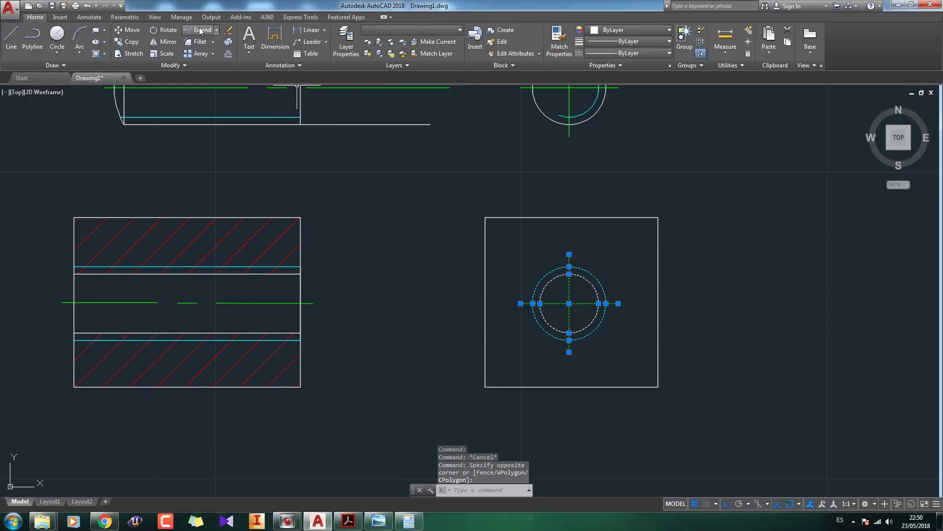
left_click(218, 30)
left_click(199, 43)
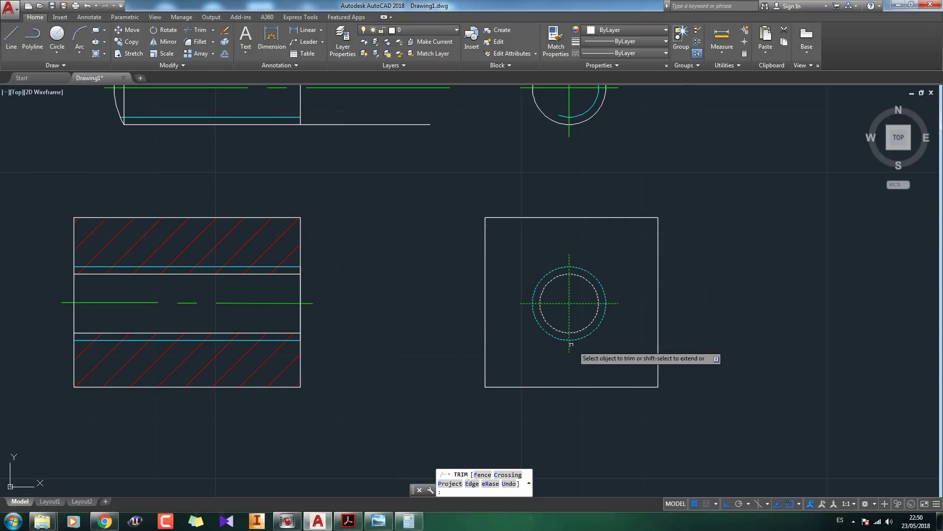
key("Escape")
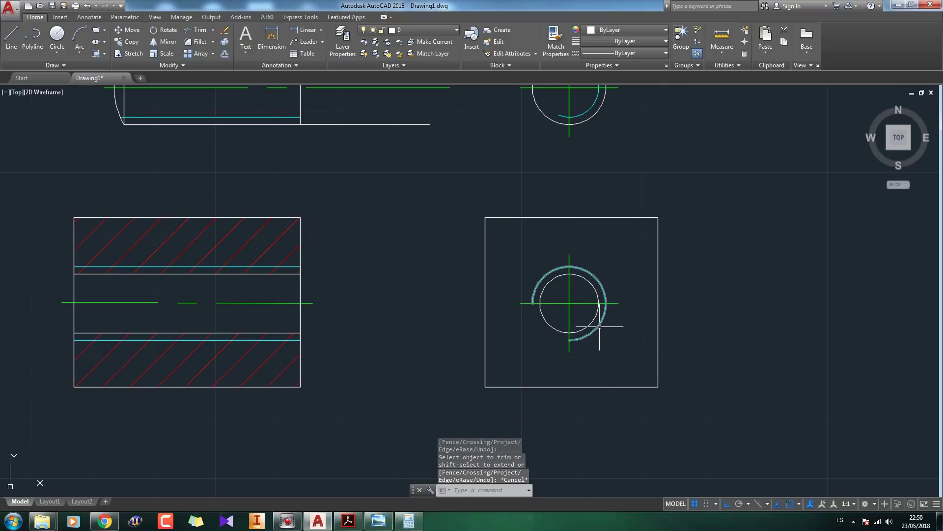
Rotate the three-quarter thread arc freely about the circle centre by about 333°, with Ortho off.
left_click(599, 326)
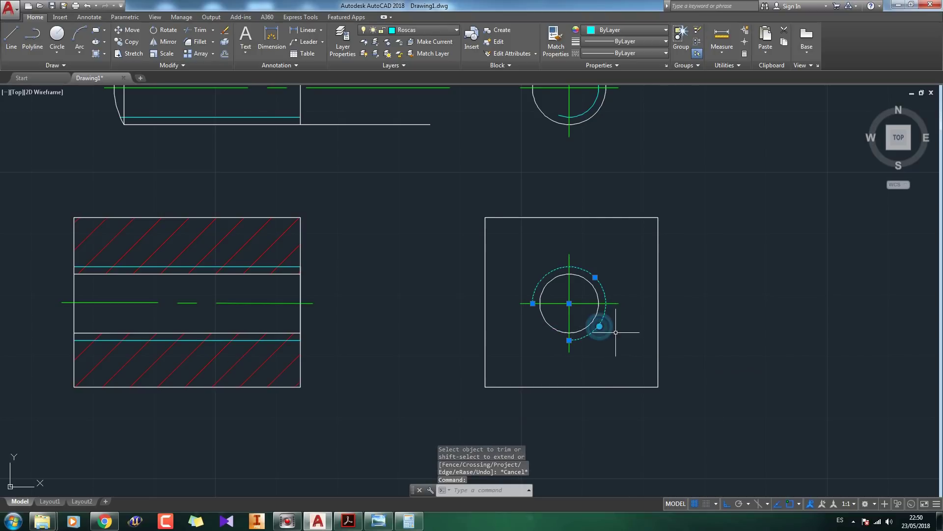
left_click(165, 30)
left_click(569, 303)
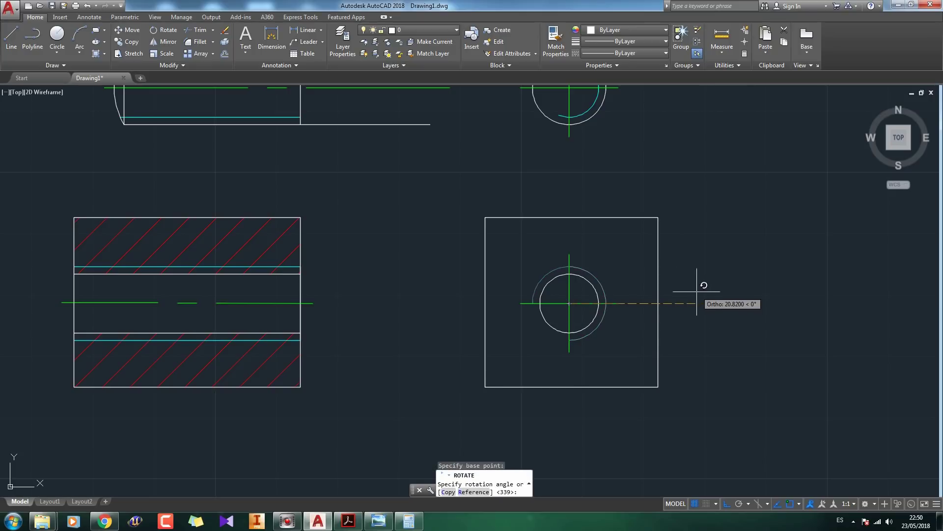
key("F8")
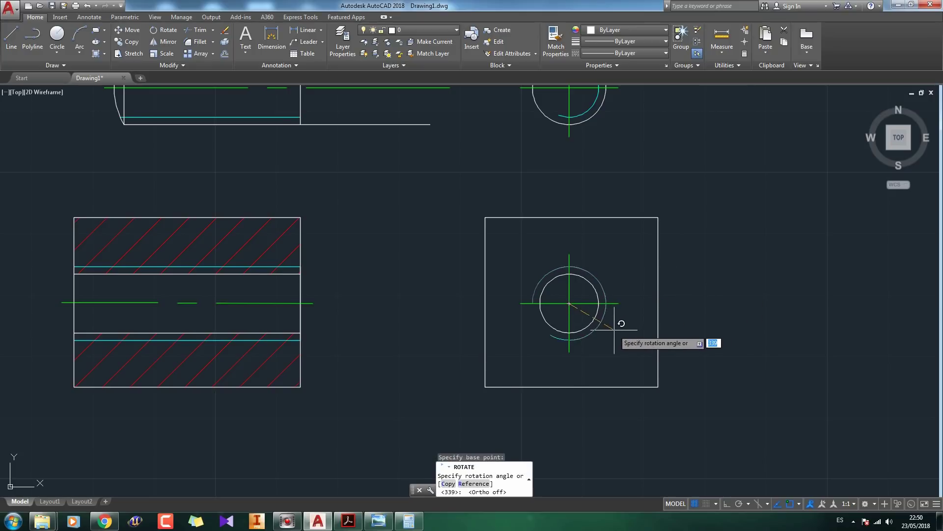
key("Escape")
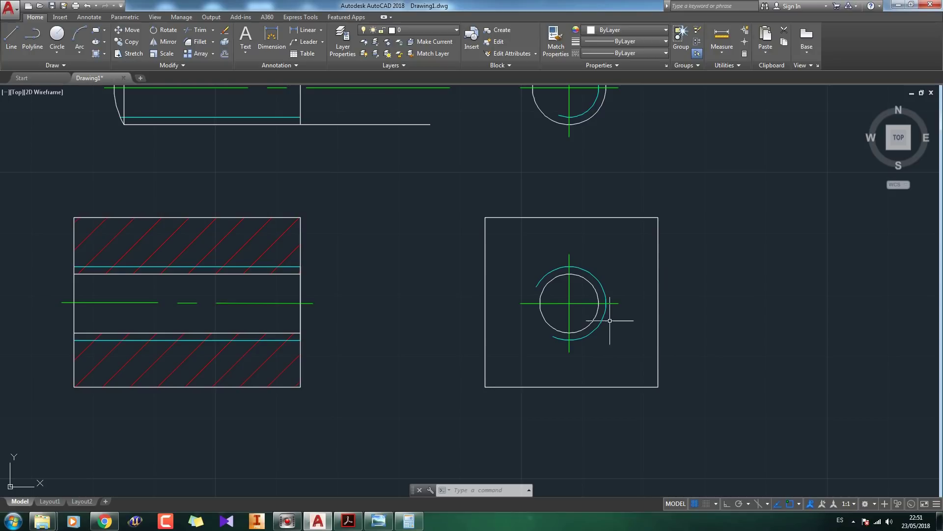
Check reference image 04.png in the Windows photo viewer, then copy the section's outer rectangle straight below the section in AutoCAD.
scroll(623, 307, "down", 2)
middle_click_drag(615, 315, 568, 300)
key("alt+Tab")
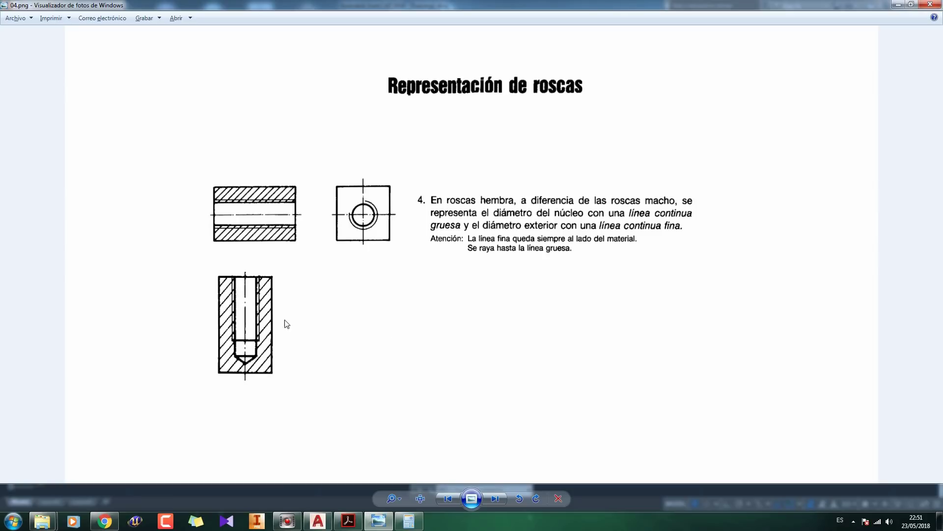
key("alt+Tab")
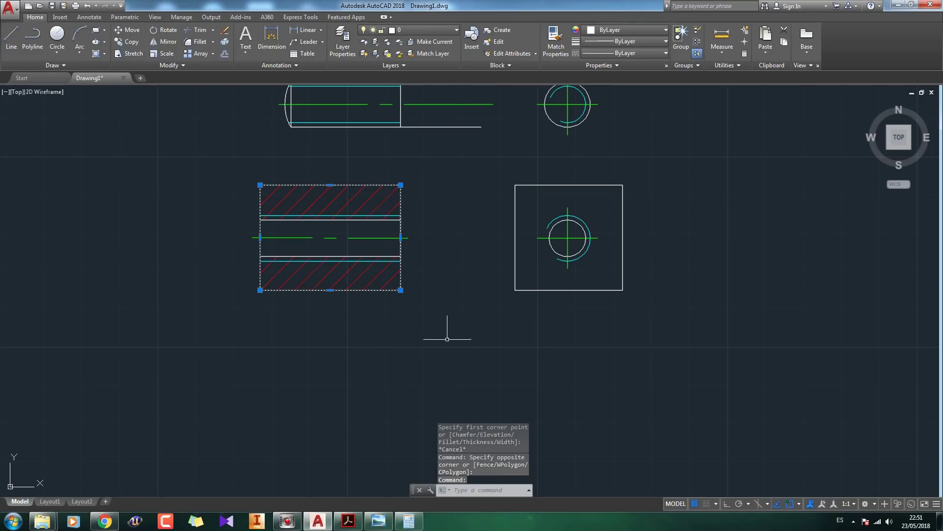
left_click(128, 41)
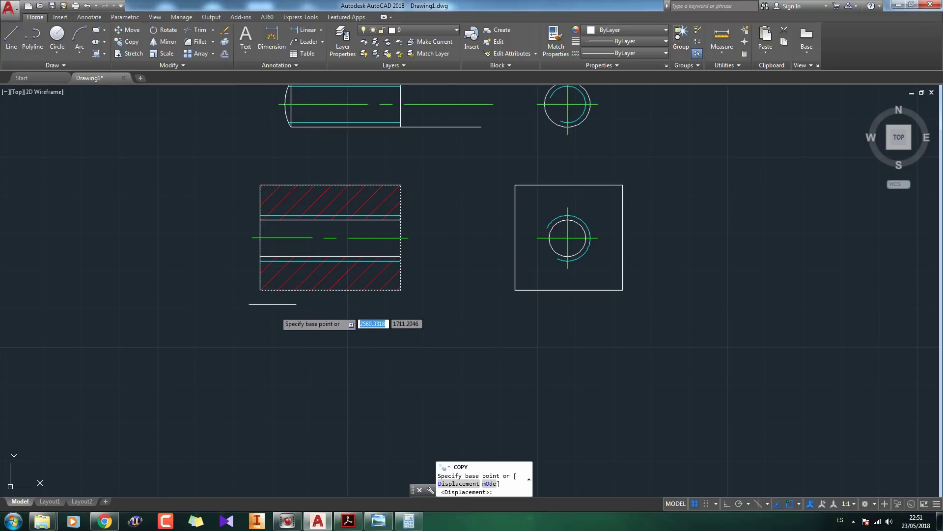
left_click(260, 290)
left_click(260, 452)
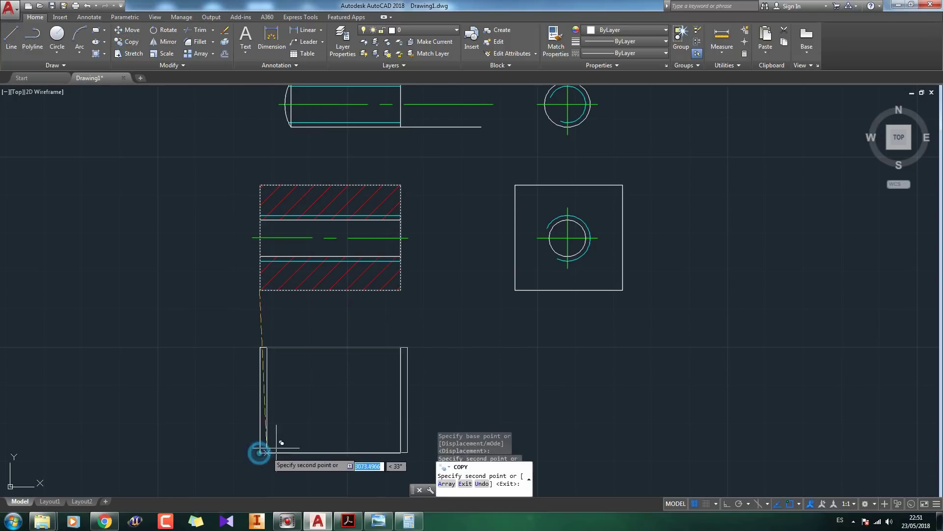
key("Escape")
Rotate the copied rectangle 90° clockwise about its lower-left corner, with Ortho on.
scroll(370, 430, "up", 2)
scroll(472, 354, "down", 2)
scroll(472, 355, "up", 2)
scroll(498, 333, "down", 2)
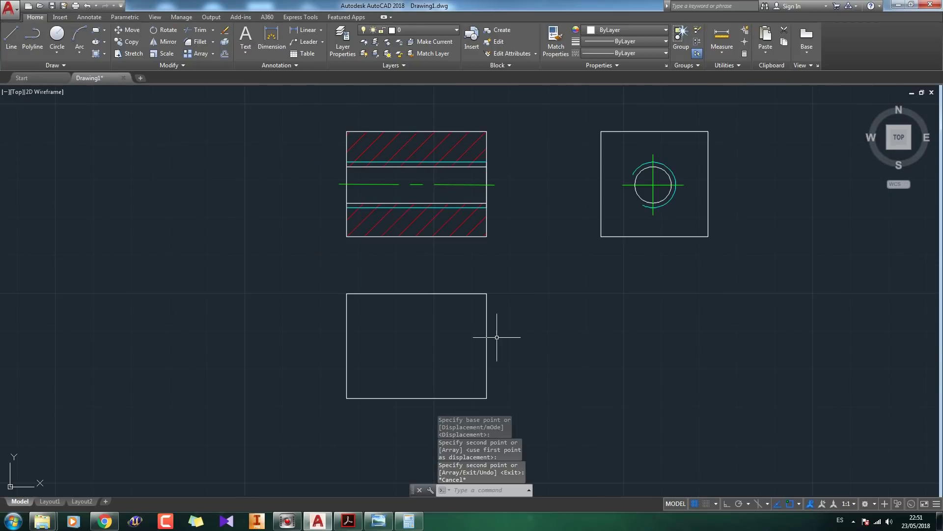
scroll(497, 333, "up", 2)
scroll(449, 318, "down", 2)
left_click_drag(511, 368, 316, 320)
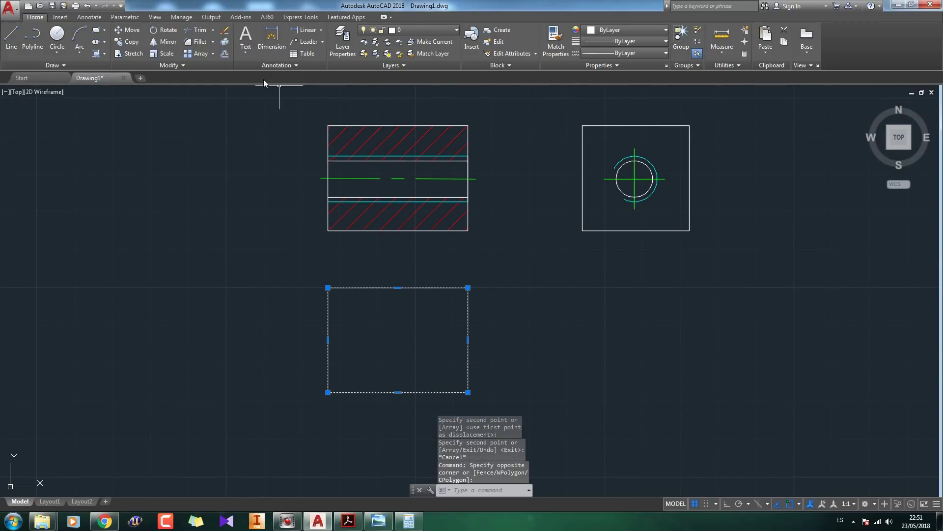
left_click(164, 30)
left_click(328, 392)
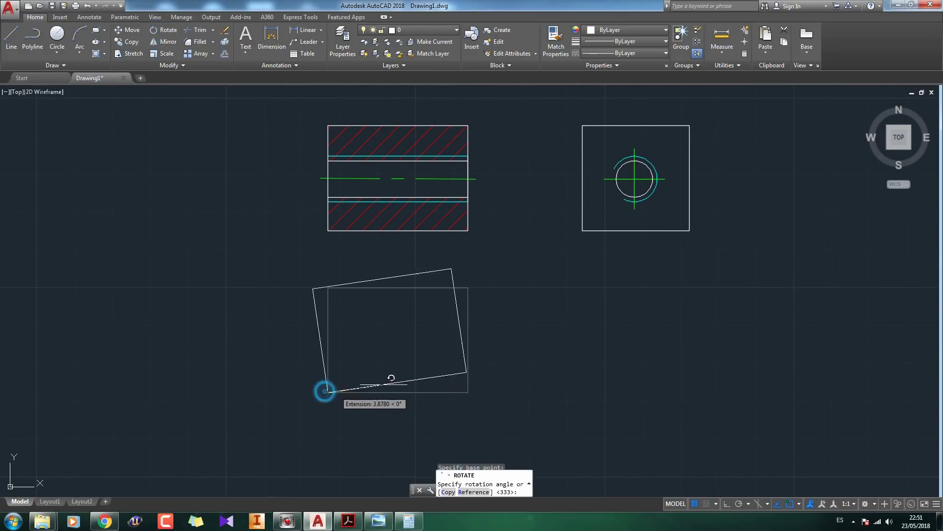
key("F8")
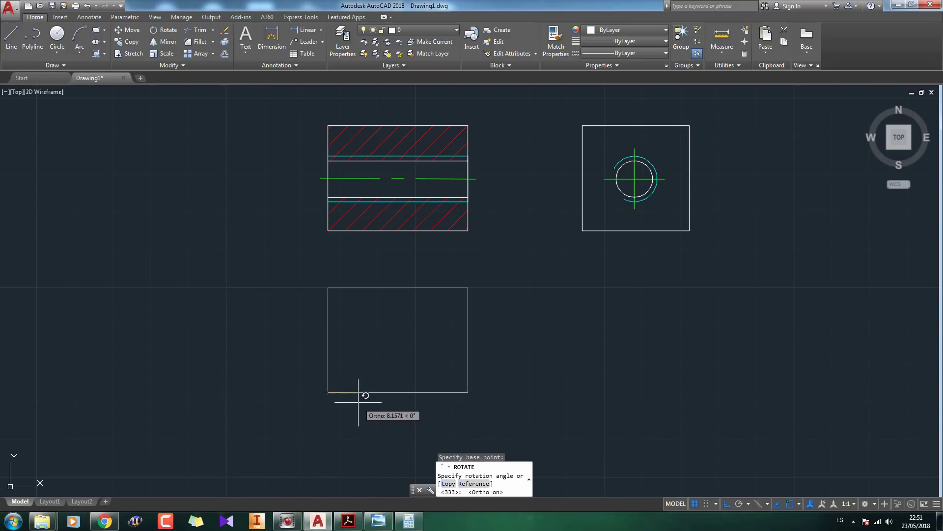
left_click(362, 442)
Draw a vertical line through the rotated rectangle from its top edge's midpoint to its bottom edge's midpoint.
mouse_move(422, 469)
middle_mouse_down()
mouse_move(421, 378)
mouse_move(405, 313)
mouse_move(461, 302)
middle_mouse_up()
scroll(383, 309, "up", 2)
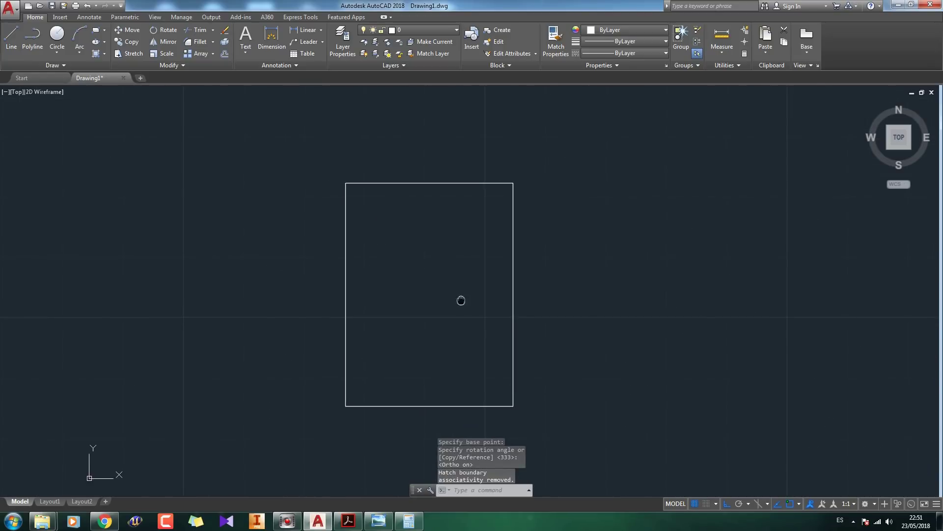
left_click(11, 37)
left_click(431, 186)
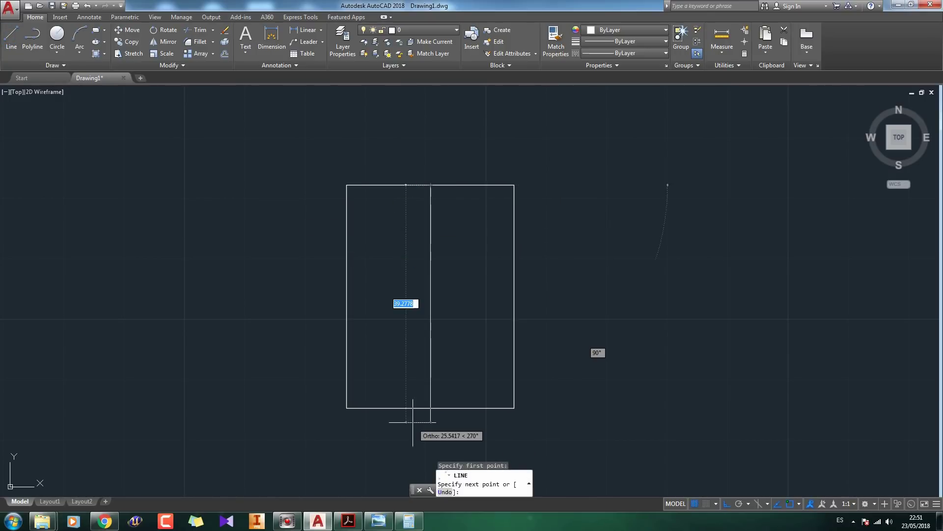
left_click(431, 407)
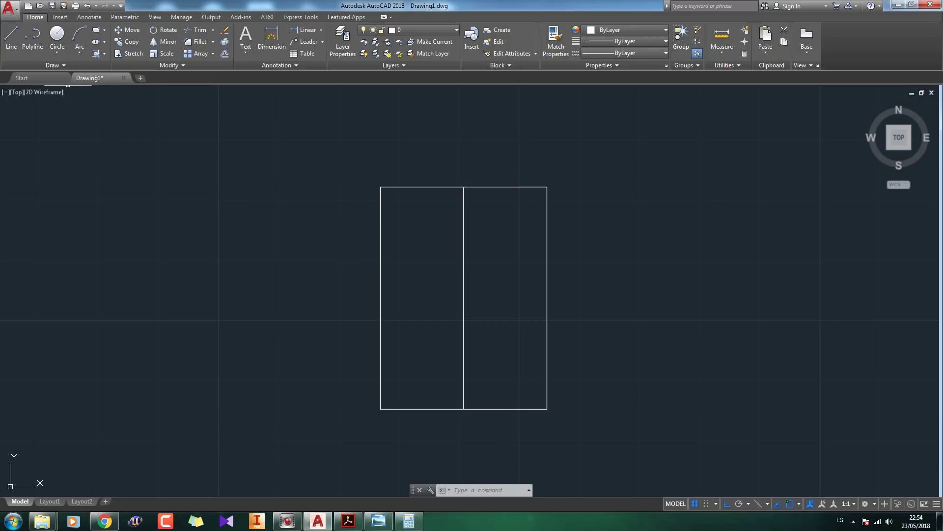
left_click(224, 54)
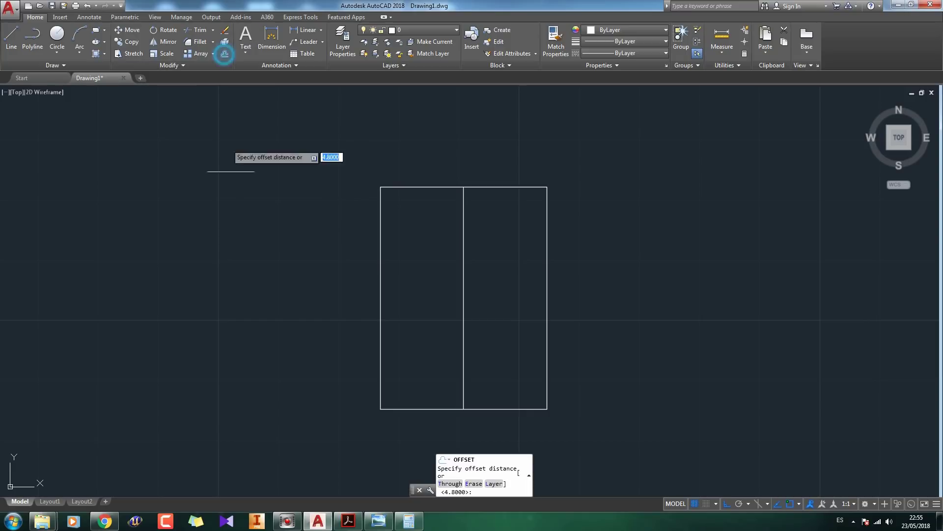
type("4.8/")
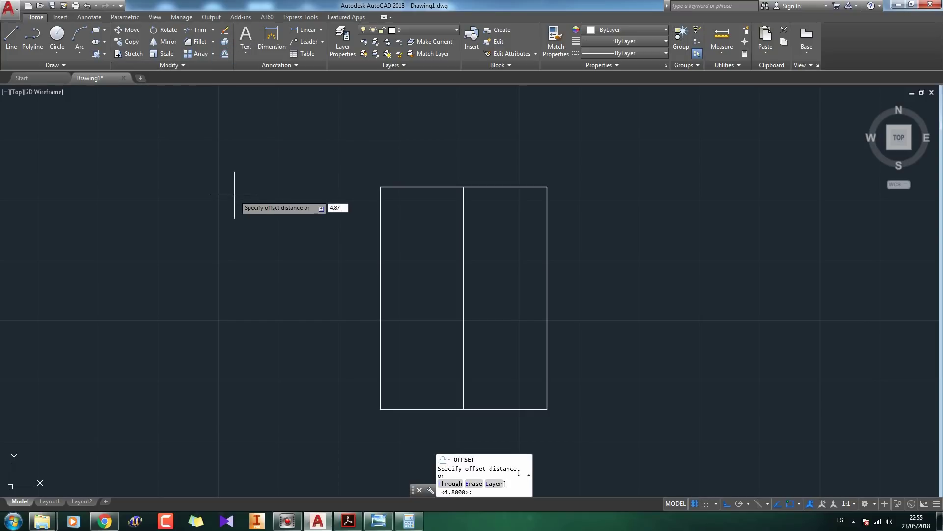
key("Return")
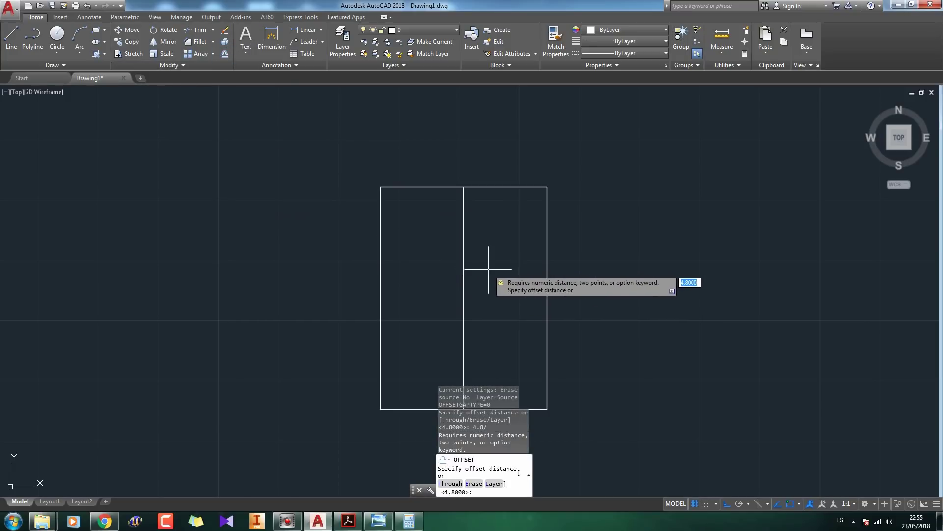
key("Escape")
Offset the rectangle's vertical centre line by 4.8 to both sides.
left_click(224, 55)
type("4.8")
key("Return")
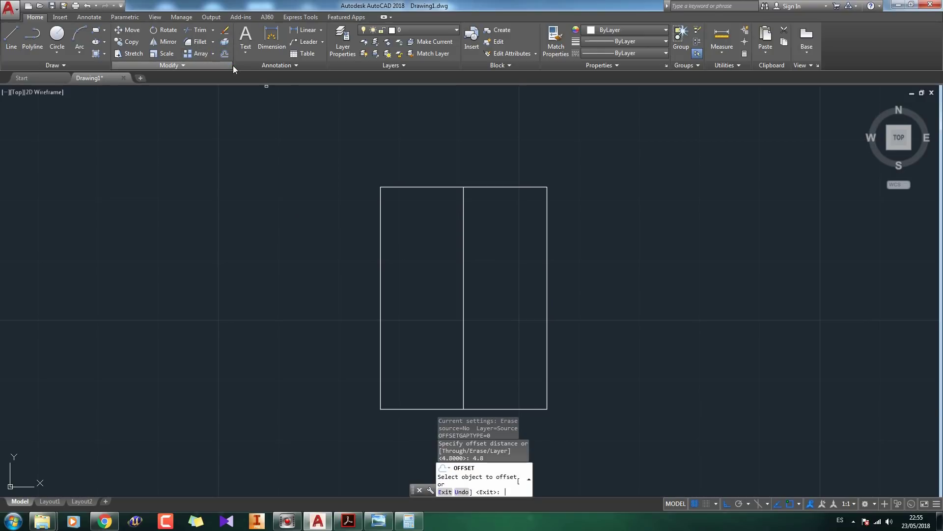
left_click(464, 279)
left_click(429, 277)
left_click(464, 278)
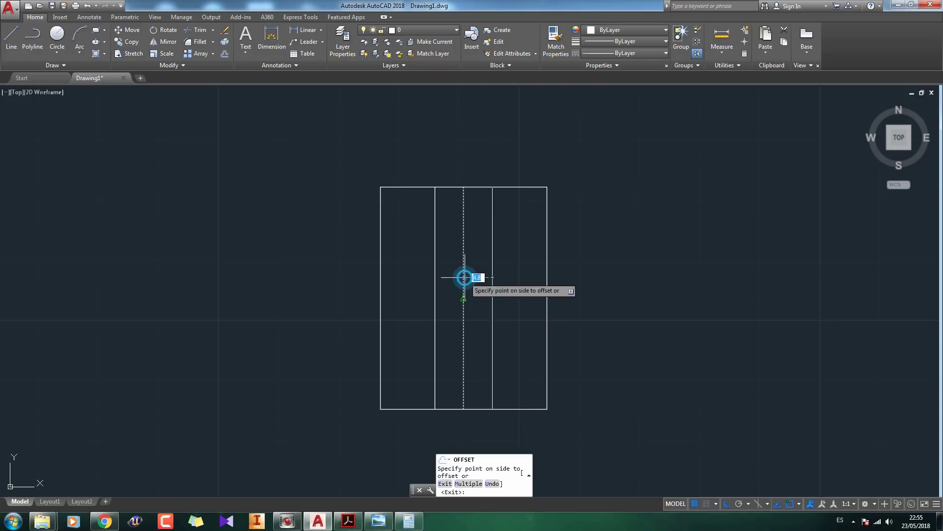
left_click(505, 270)
key("Escape")
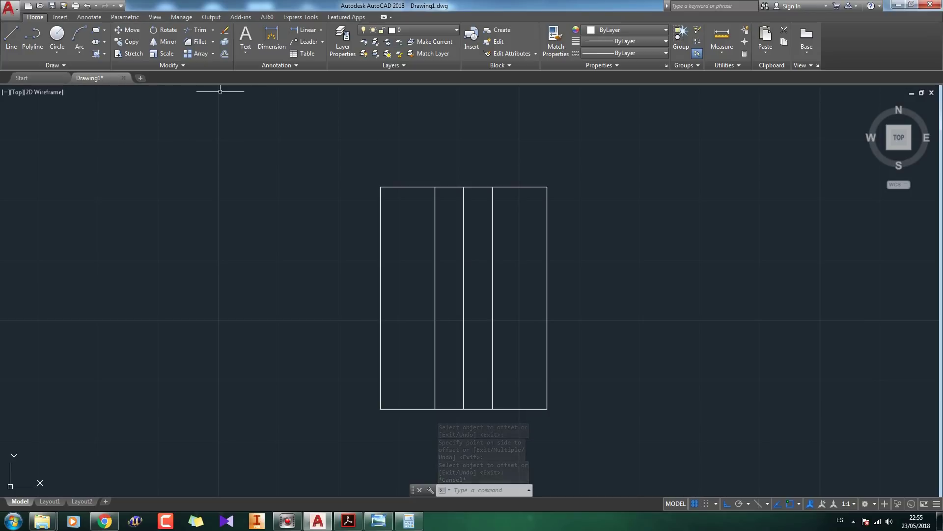
Offset the rectangle's top edge downwards by 30 to mark the hole depth.
left_click(224, 54)
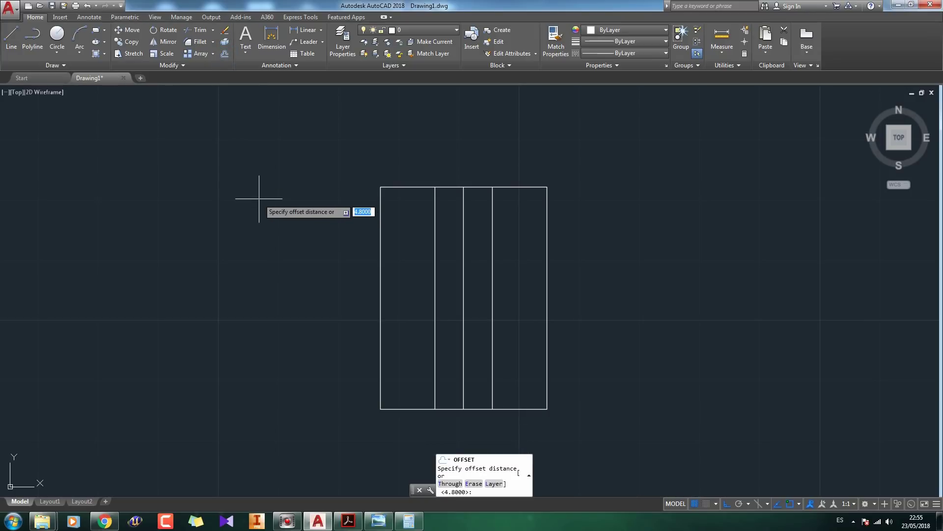
type("30")
key("Return")
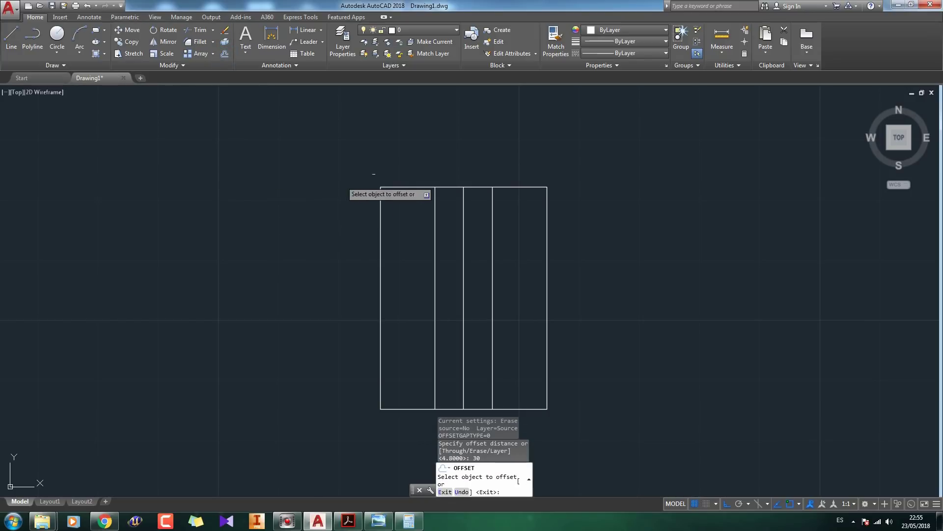
left_click(507, 188)
left_click(516, 301)
key("Escape")
Trim the depth line's outer ends and the two hole lines' lower ends to form a closed hole outline, keeping the centre line whole.
left_click_drag(523, 392, 415, 305)
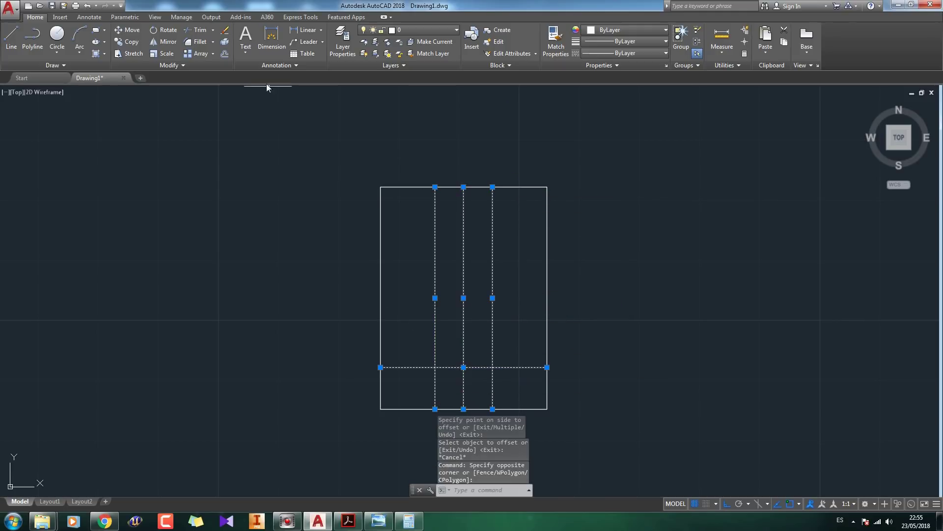
left_click(196, 30)
left_click(511, 354)
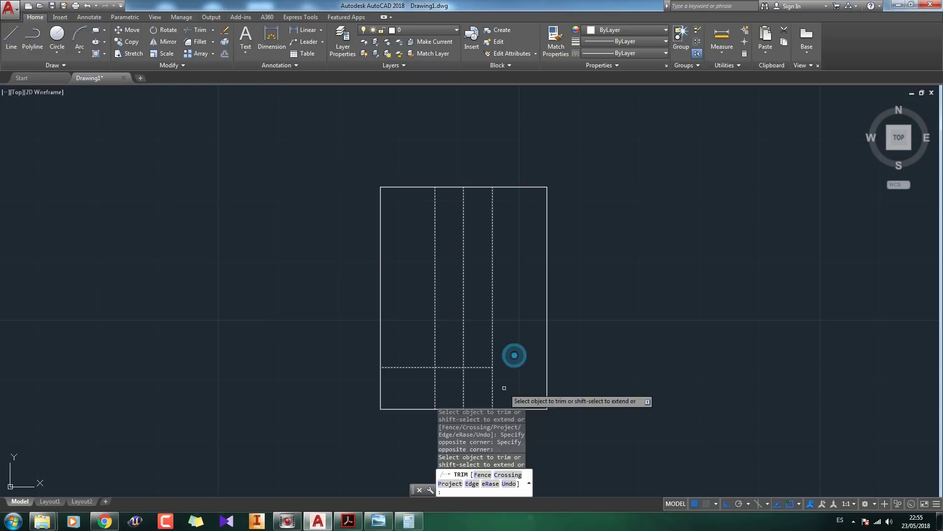
left_click(438, 391)
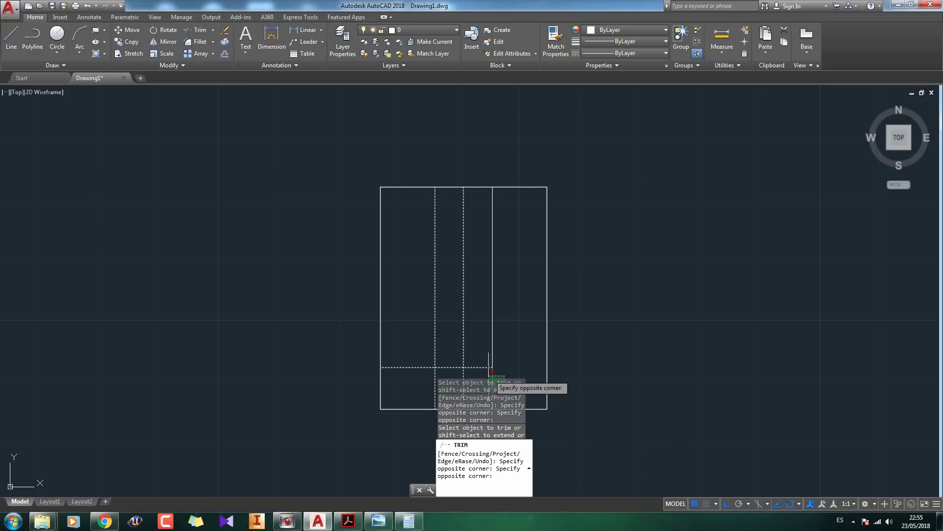
left_click(448, 393)
left_click(421, 382)
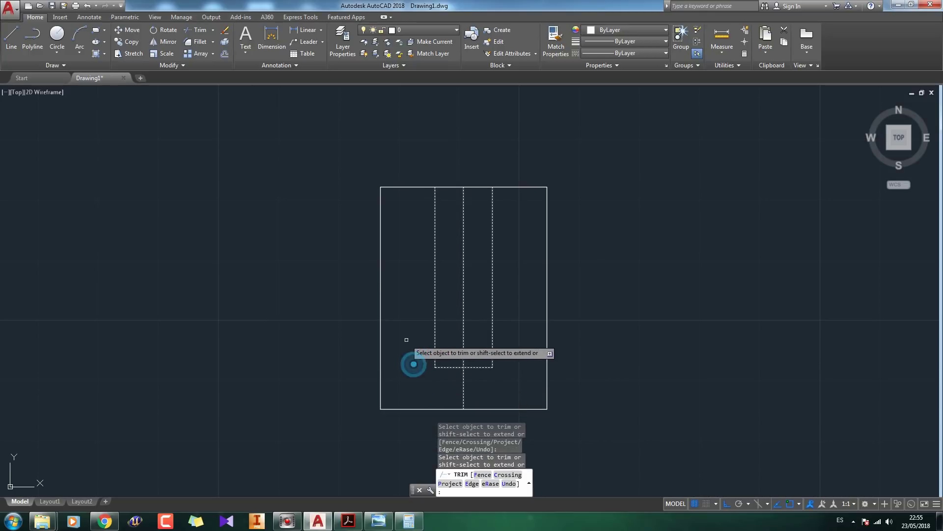
key("Escape")
With Ortho off, draw a line from the hole's lower-left corner down across the centre line at about 30° below horizontal.
middle_click_drag(505, 314, 513, 285)
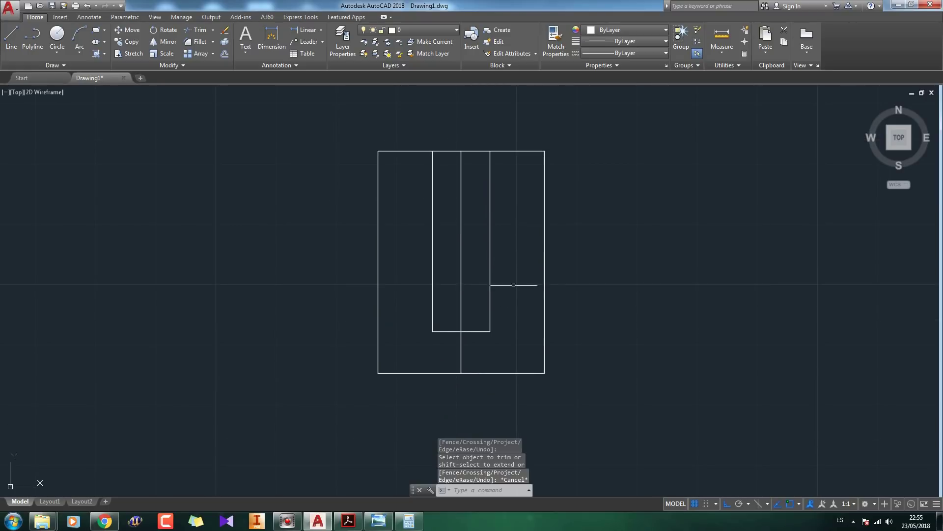
scroll(465, 342, "up", 4)
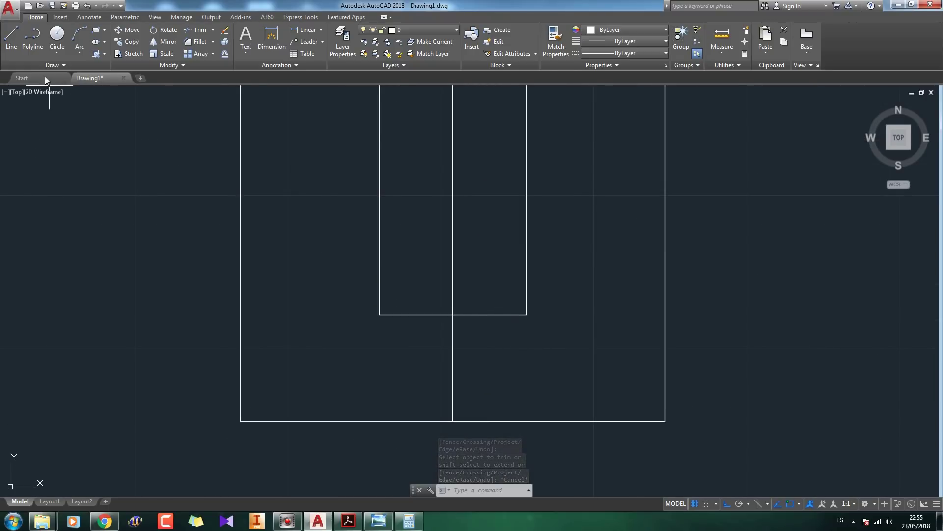
left_click(11, 37)
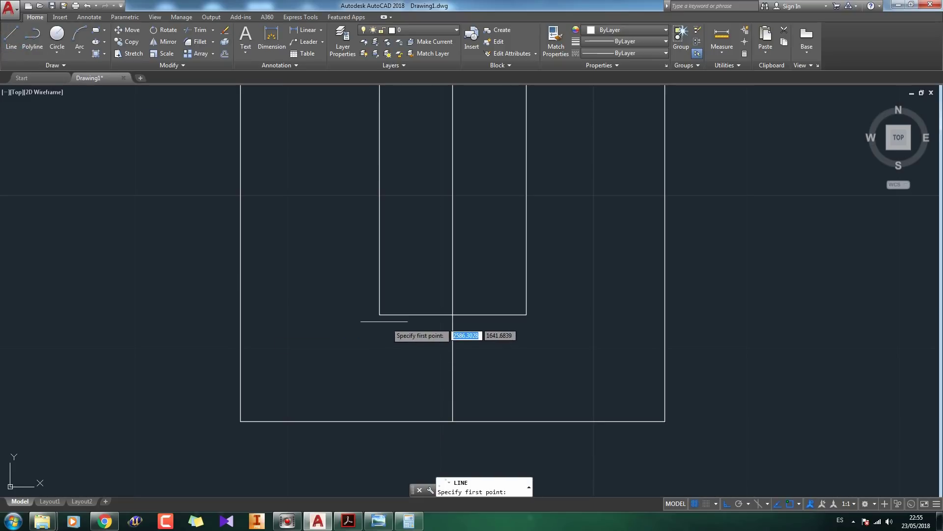
left_click(380, 315)
key("F8")
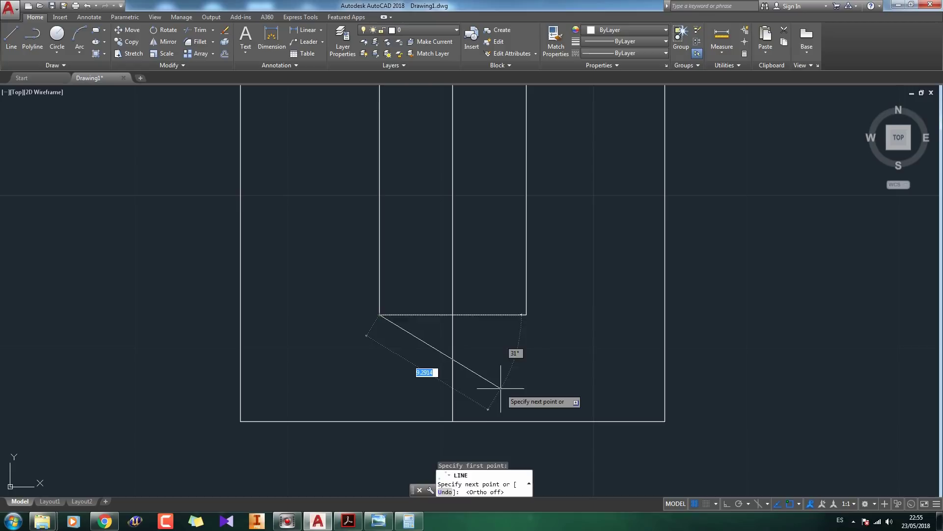
left_click(502, 386)
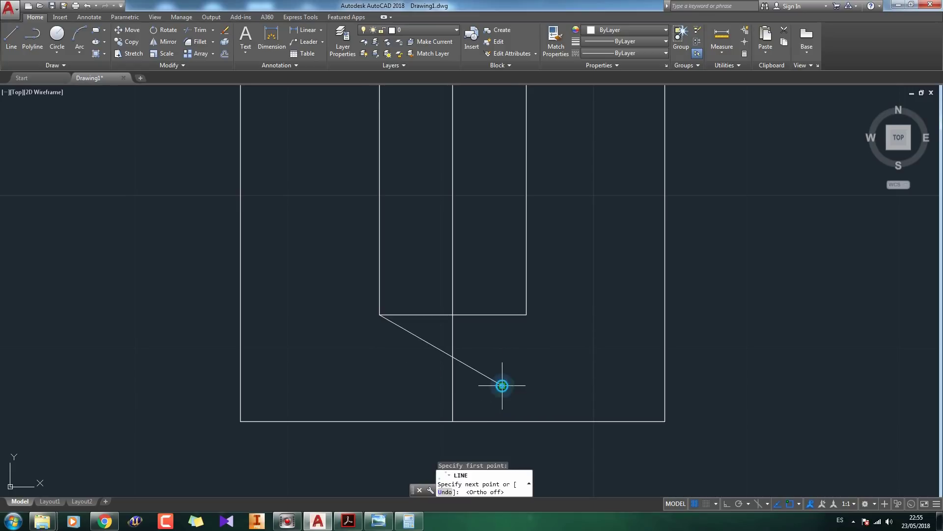
key("Escape")
Draw a line from the hole's lower-right corner to where the sloped line crosses the centre line.
left_click(10, 36)
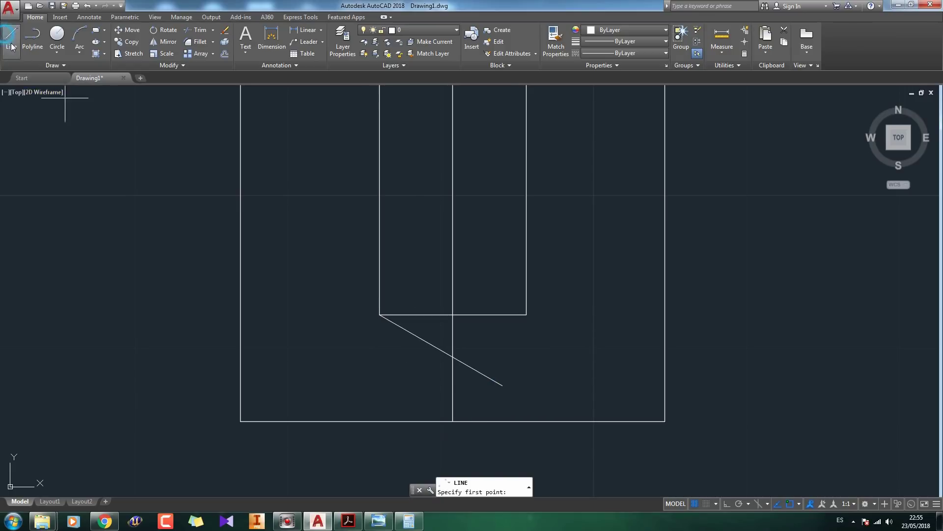
left_click(524, 314)
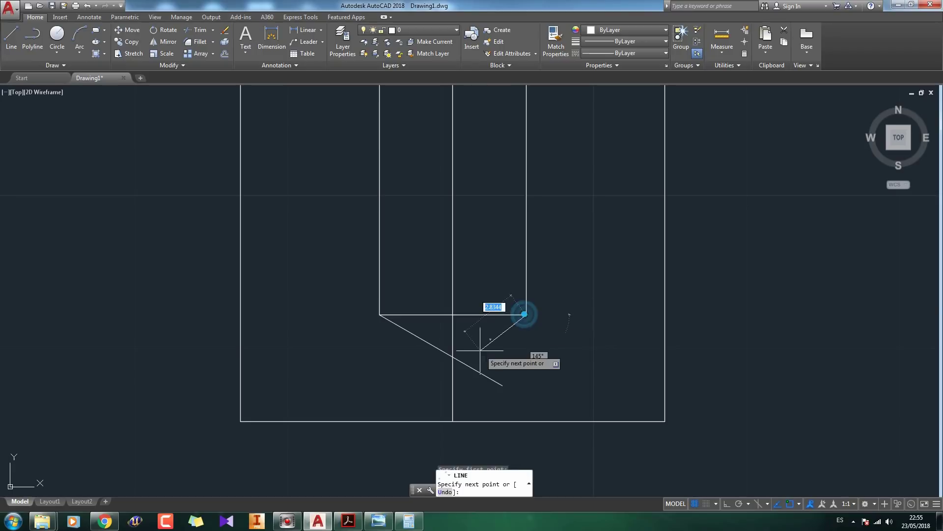
left_click(453, 357)
key("Escape")
Shorten the first sloped line by stretching its free end back to the cone tip on the centre line.
left_click(502, 376)
left_click(473, 379)
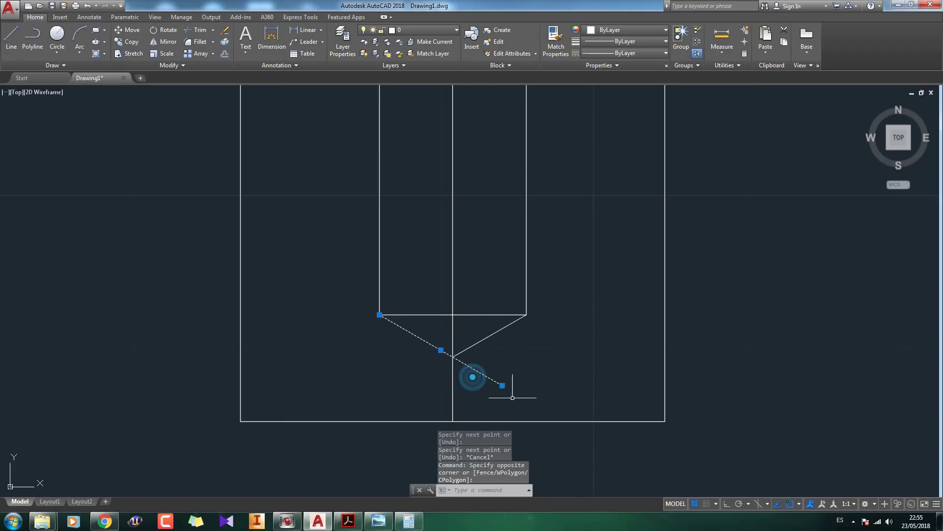
left_click(502, 385)
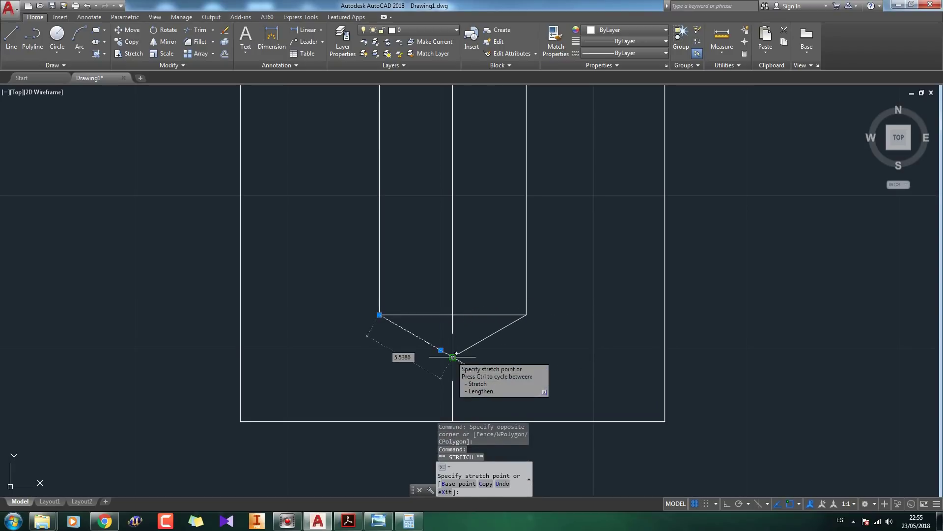
left_click(452, 357)
key("Escape")
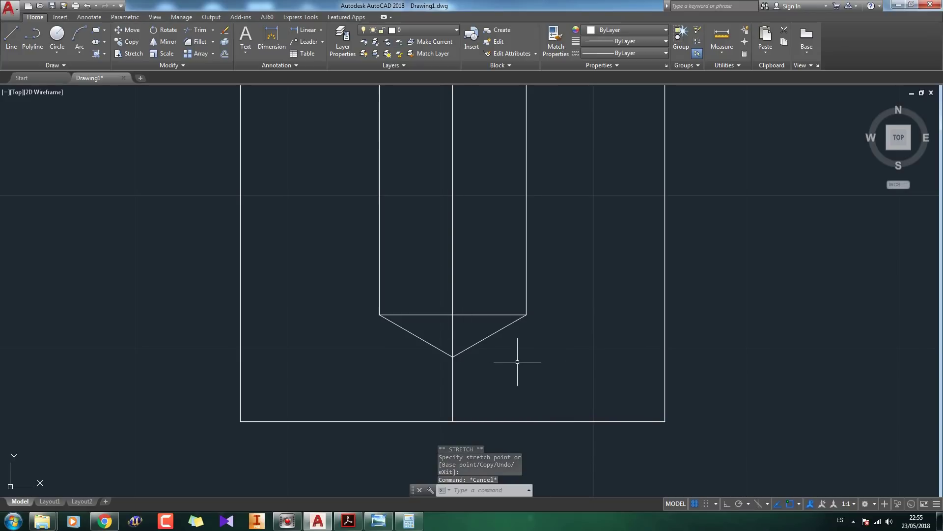
Check the angle between the two sloped cone lines with an angular dimension, without placing it.
middle_click_drag(539, 335, 545, 362)
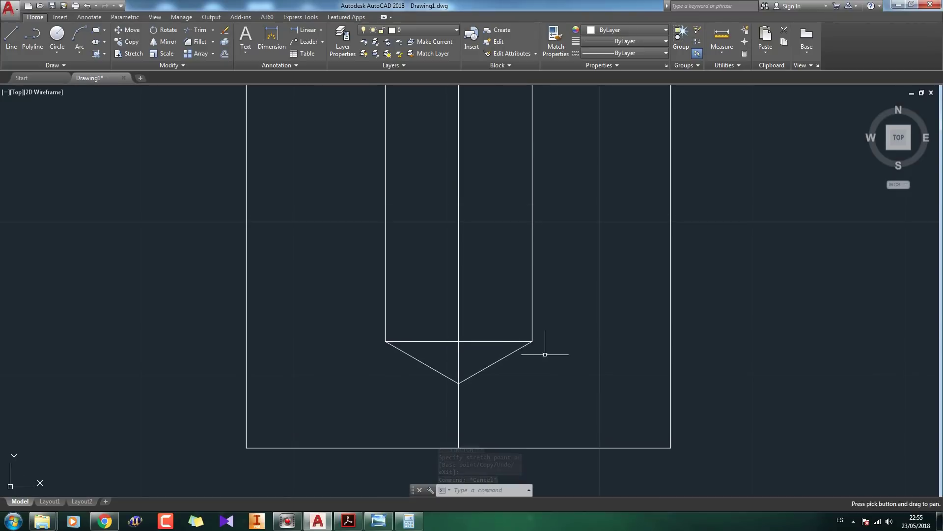
left_click(321, 30)
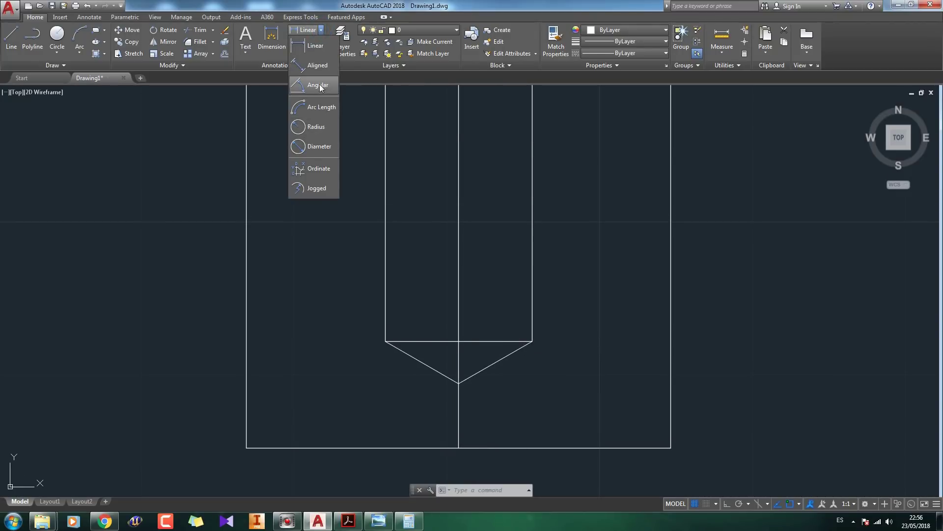
left_click(318, 85)
left_click(489, 365)
left_click(435, 368)
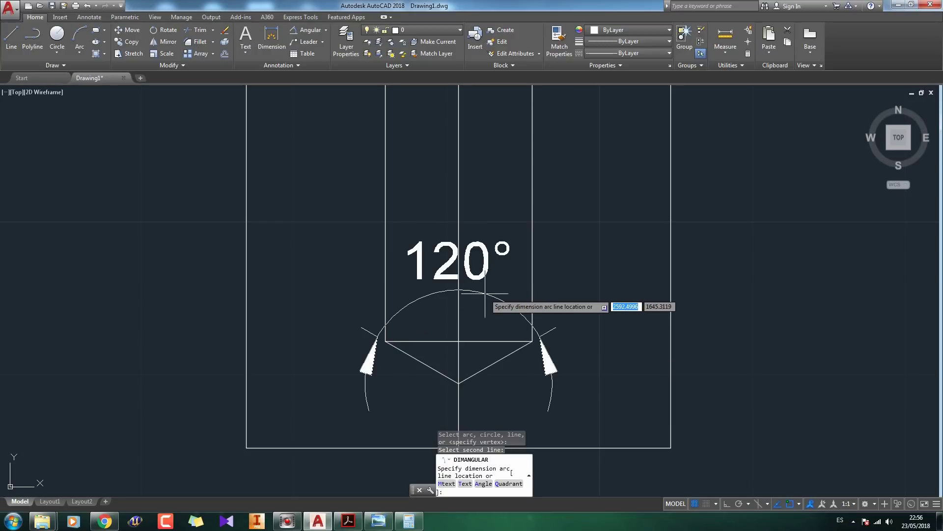
key("Escape")
Offset the centre line by 6 to both sides to draw the thread's outer diameter lines.
scroll(489, 287, "down", 4)
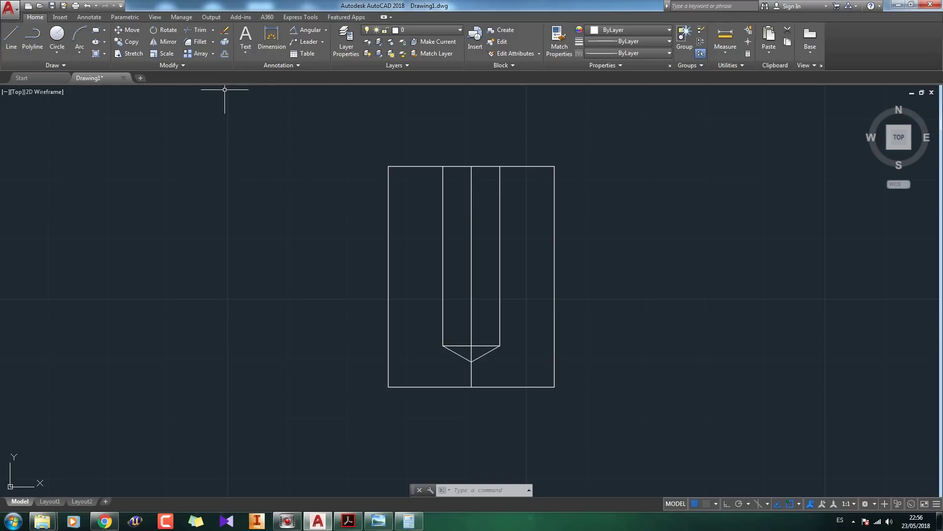
left_click(225, 54)
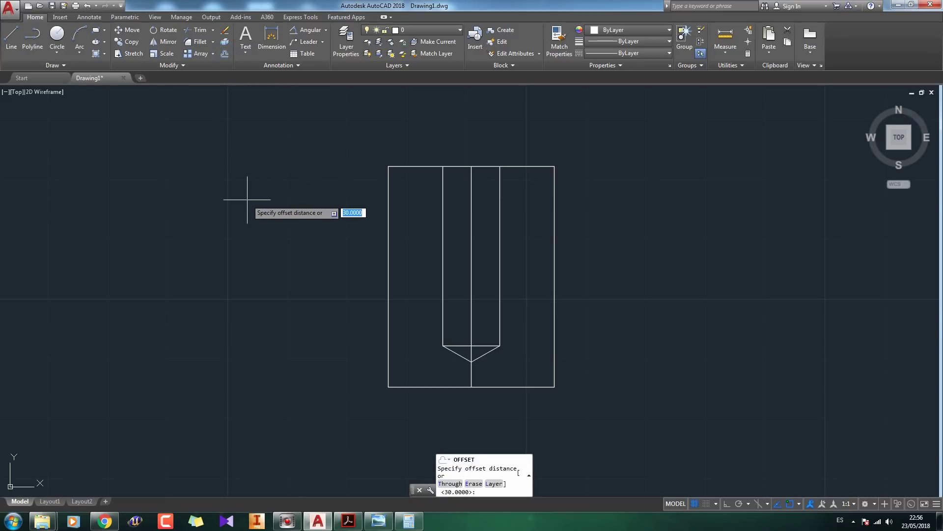
type("6")
key("Return")
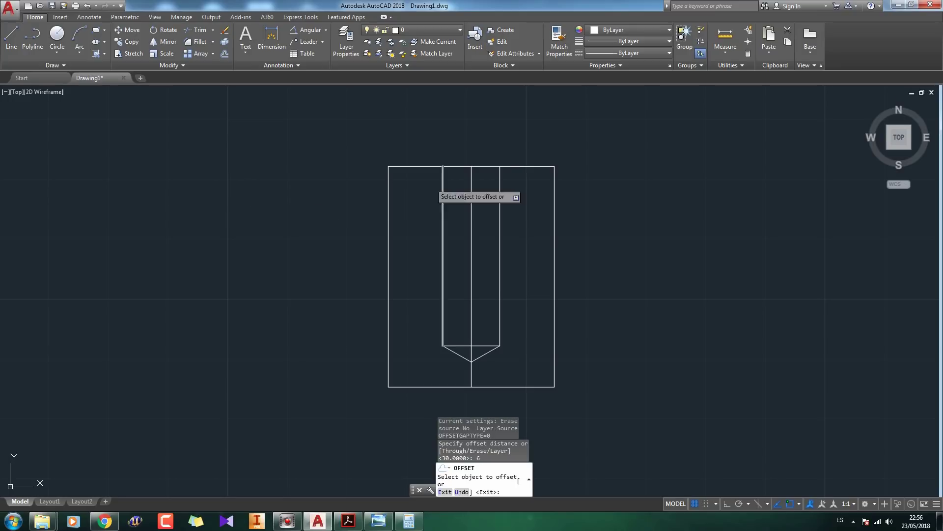
left_click(472, 238)
left_click(425, 238)
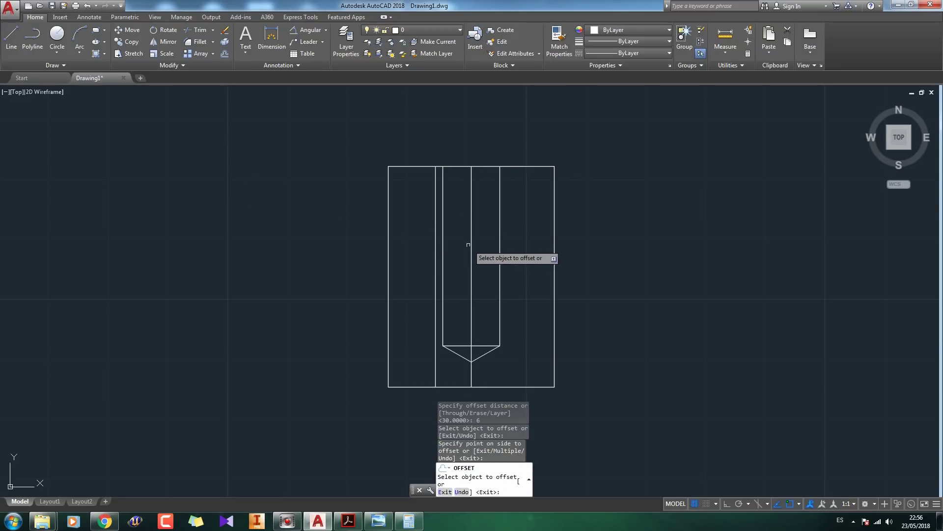
left_click(471, 246)
left_click(514, 244)
key("Escape")
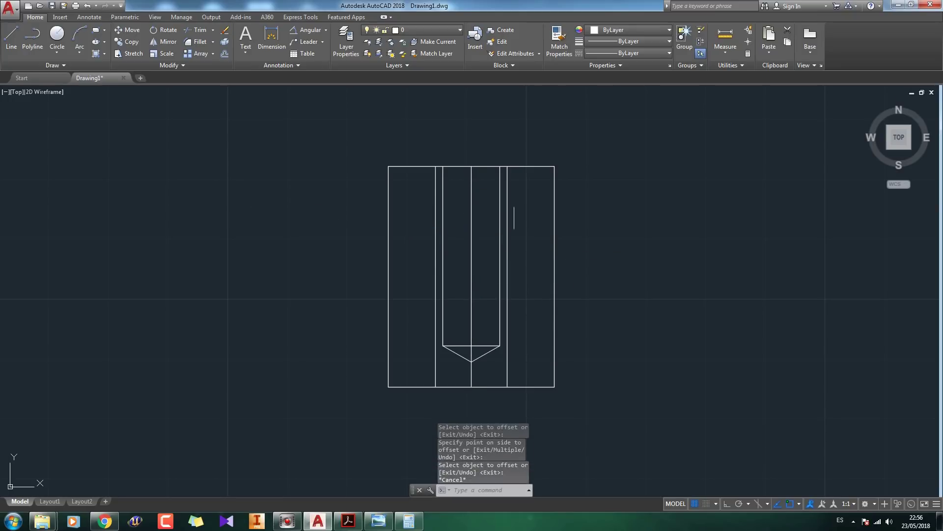
left_click(530, 370)
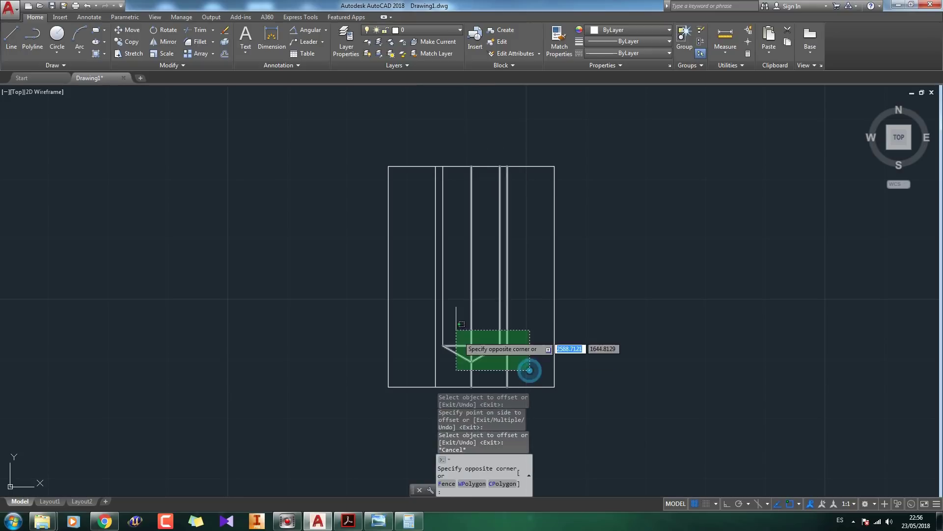
key("Escape")
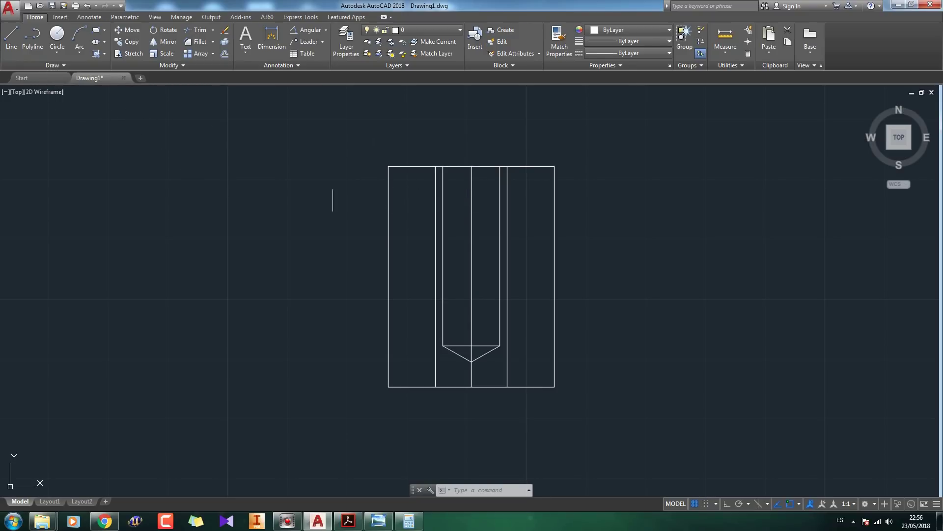
Offset the block's top edge 25 downwards to mark the thread depth.
left_click(224, 53)
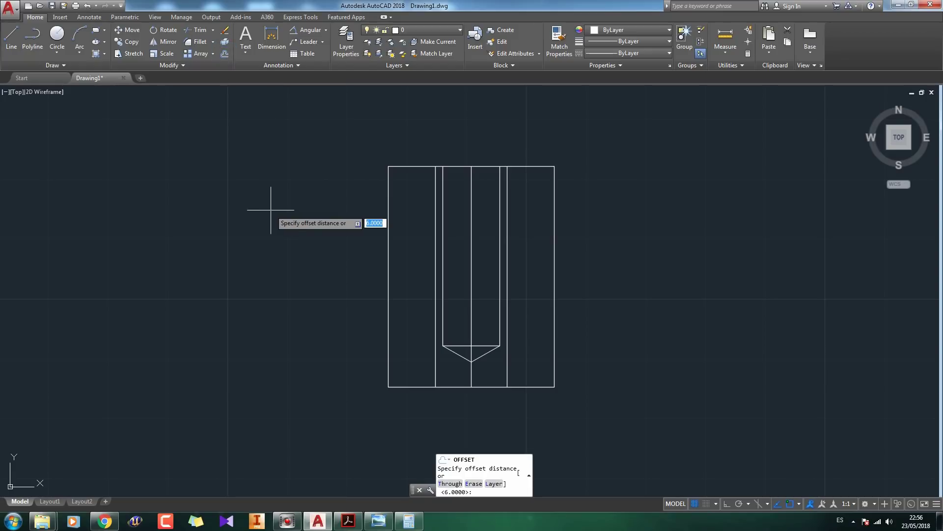
type("25")
key("Return")
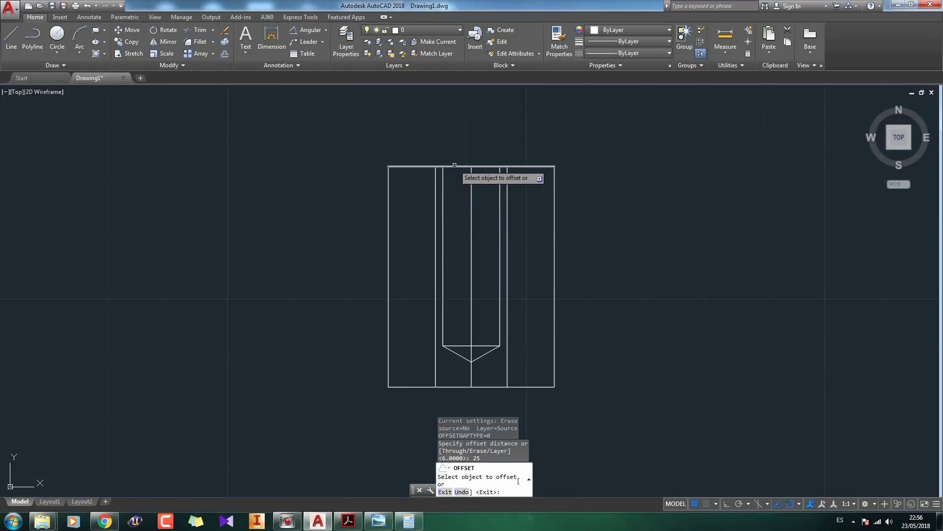
left_click(455, 165)
left_click(459, 242)
key("Escape")
Trim the outer thread lines below the thread-depth line and that line's ends beyond the thread lines.
left_click(546, 364)
left_click(374, 249)
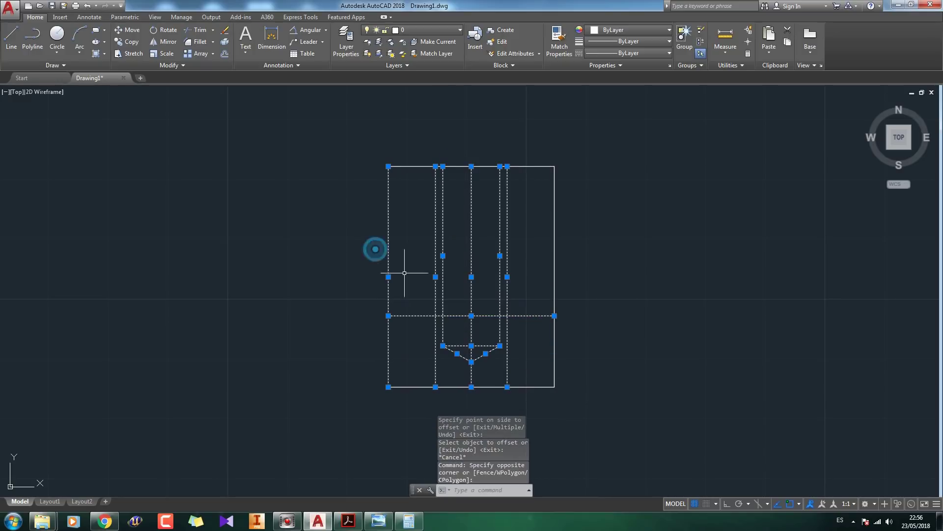
left_click(201, 33)
left_click(507, 359)
left_click(532, 316)
left_click(433, 375)
left_click(414, 316)
key("Escape")
scroll(535, 328, "up", 2)
middle_click_drag(531, 334, 548, 358)
scroll(546, 326, "down", 2)
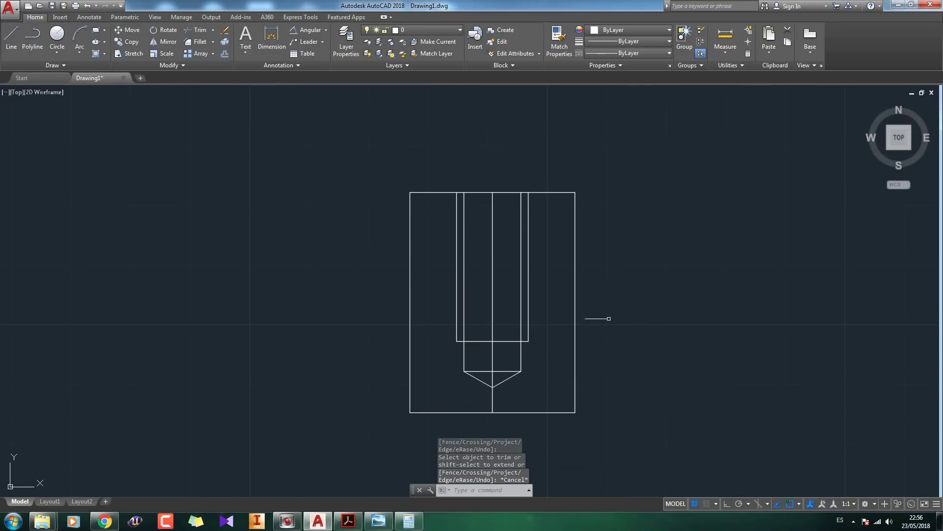
Assign the hole's centre line to the Ejes layer.
left_click(504, 310)
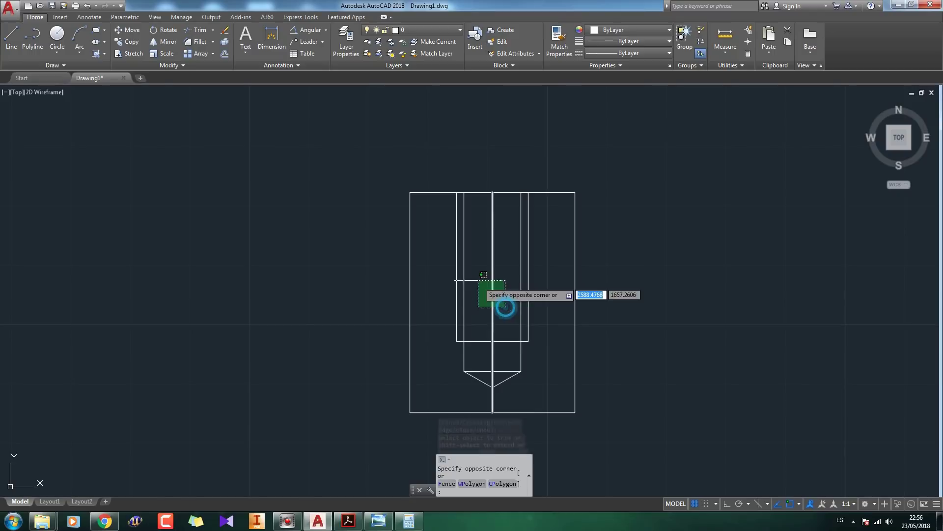
left_click(486, 277)
left_click(426, 30)
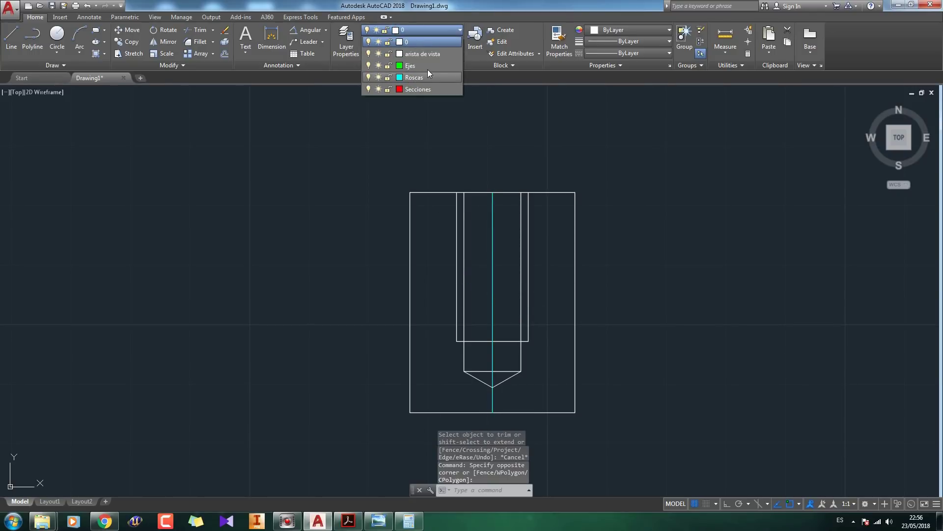
left_click(428, 69)
key("Escape")
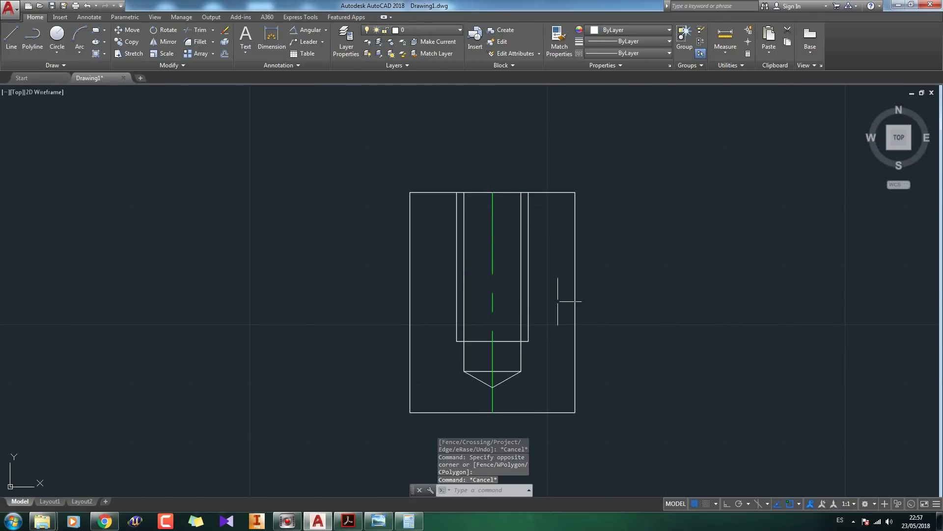
Assign the two outer vertical thread lines to the Roscas layer.
left_click(556, 290)
left_click(523, 265)
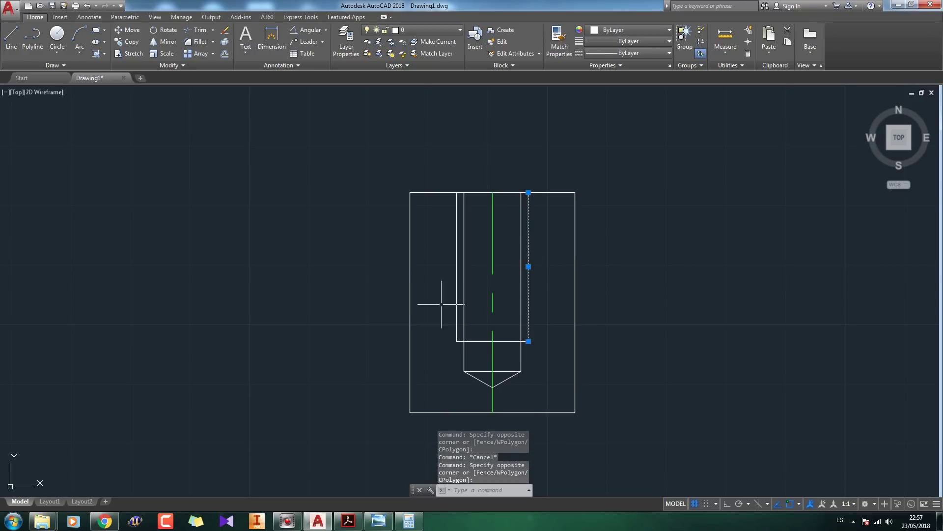
left_click(455, 282)
left_click(427, 31)
left_click(431, 76)
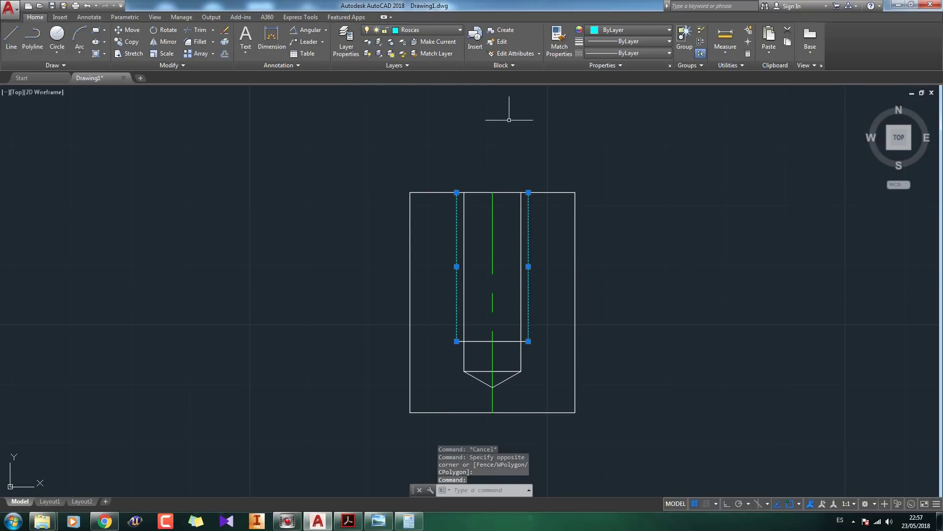
key("Escape")
Assign all the part's lines except the centre line and the two thread lines to the arista de vista layer.
left_click(637, 443)
left_click(366, 150)
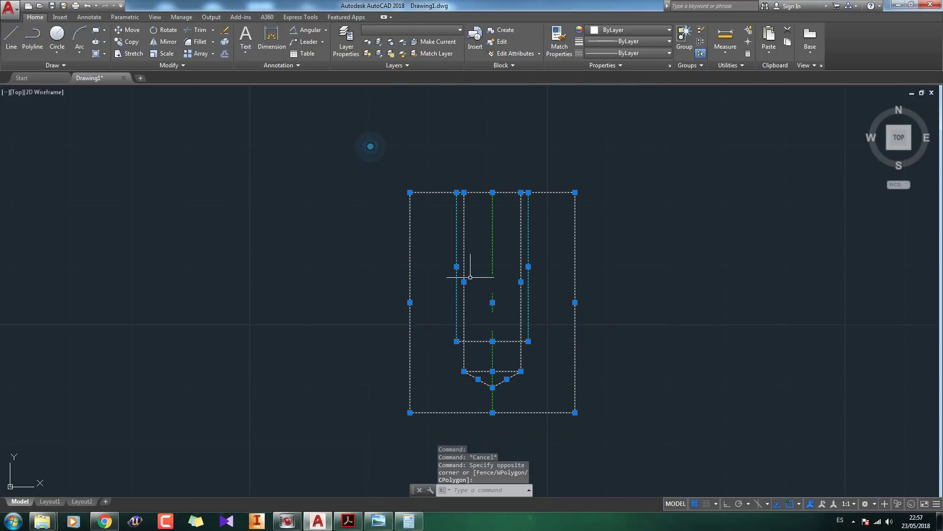
left_click(456, 250, "shift")
left_click(528, 244, "shift")
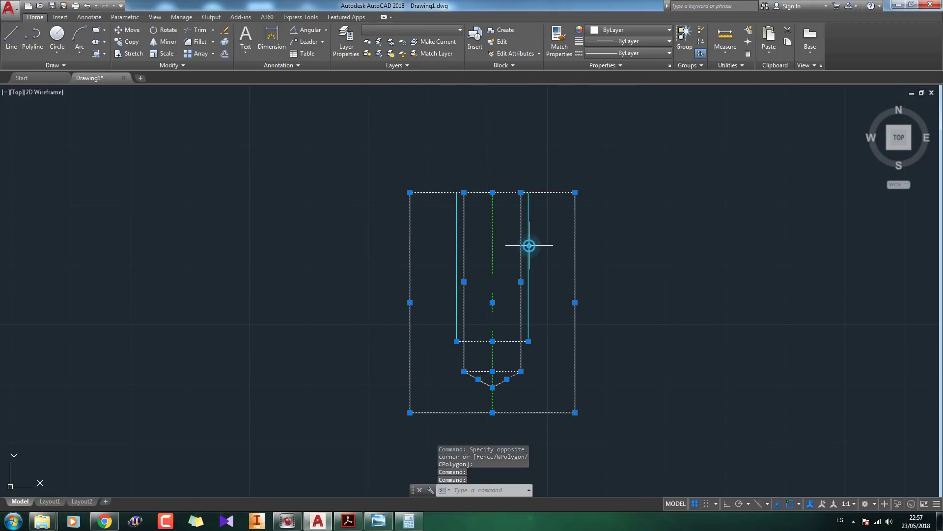
left_click(493, 240, "shift")
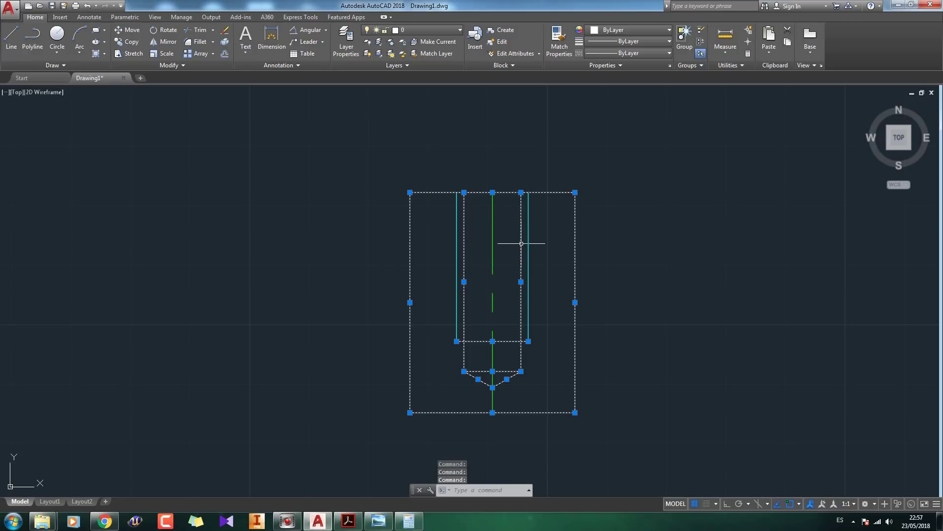
left_click(428, 31)
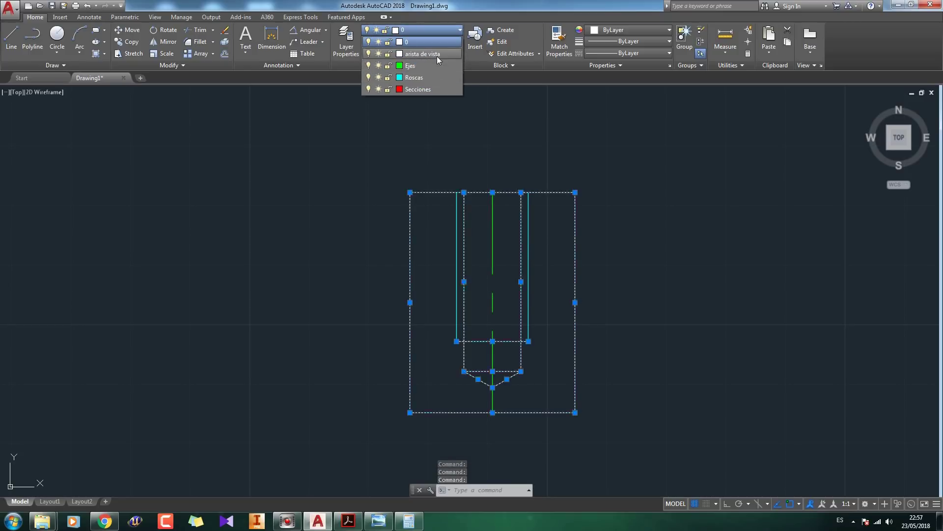
left_click(437, 56)
key("Escape")
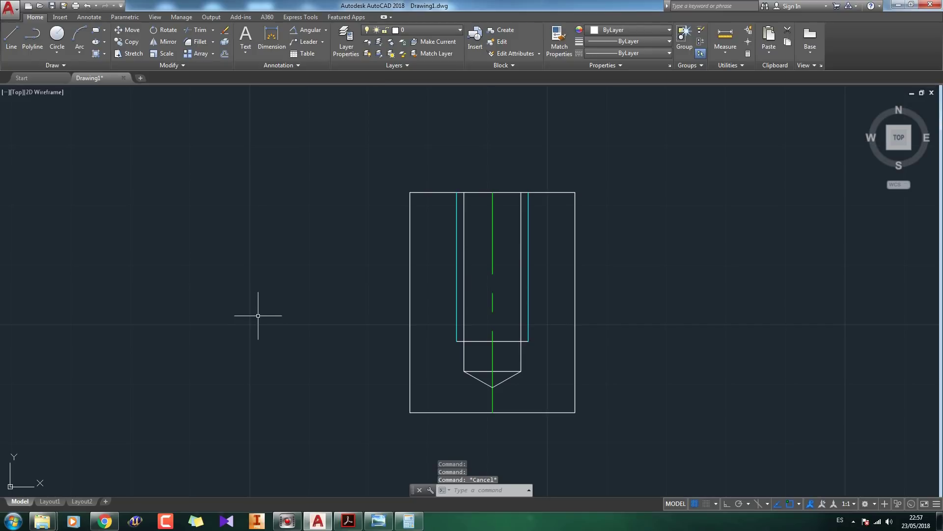
Extend the centre line by 2 beyond the block's top and bottom edges.
left_click(518, 235)
left_click(467, 169)
left_click(493, 192)
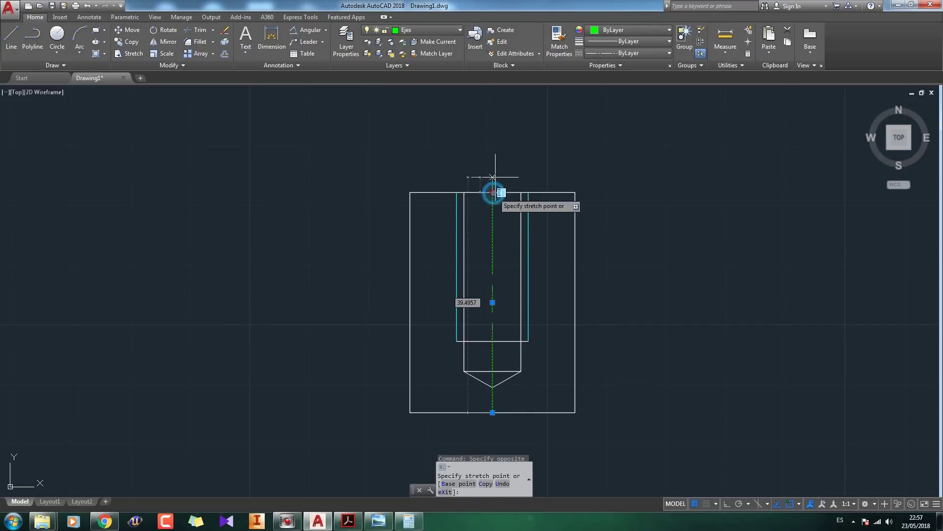
type("2")
key("Return")
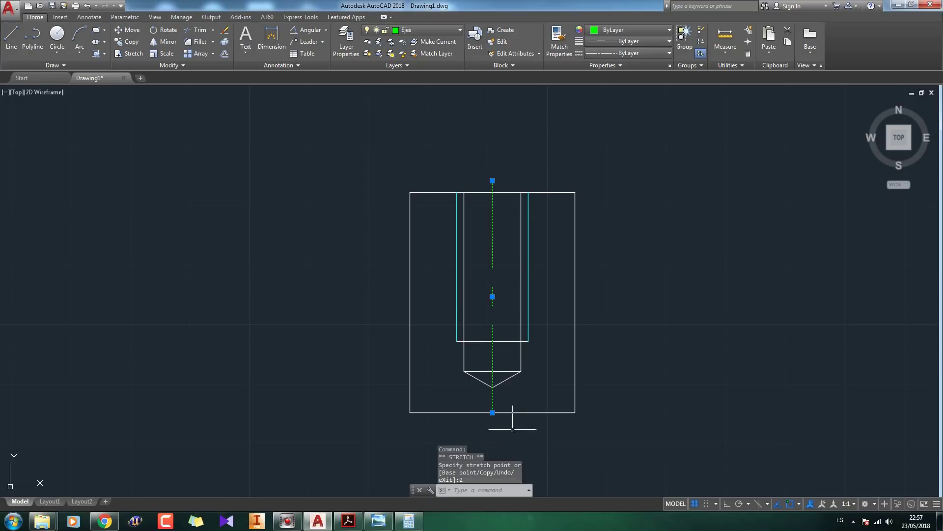
left_click(492, 412)
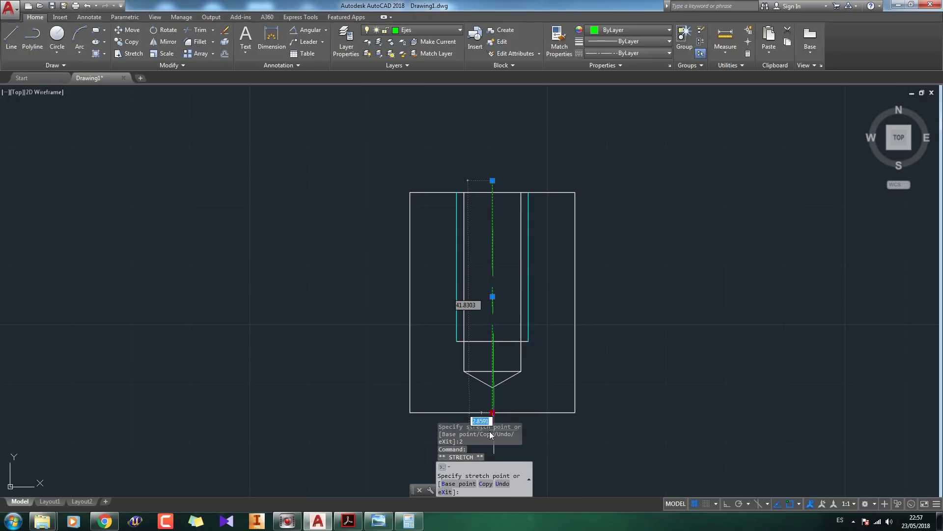
type("2")
key("Return")
key("Escape")
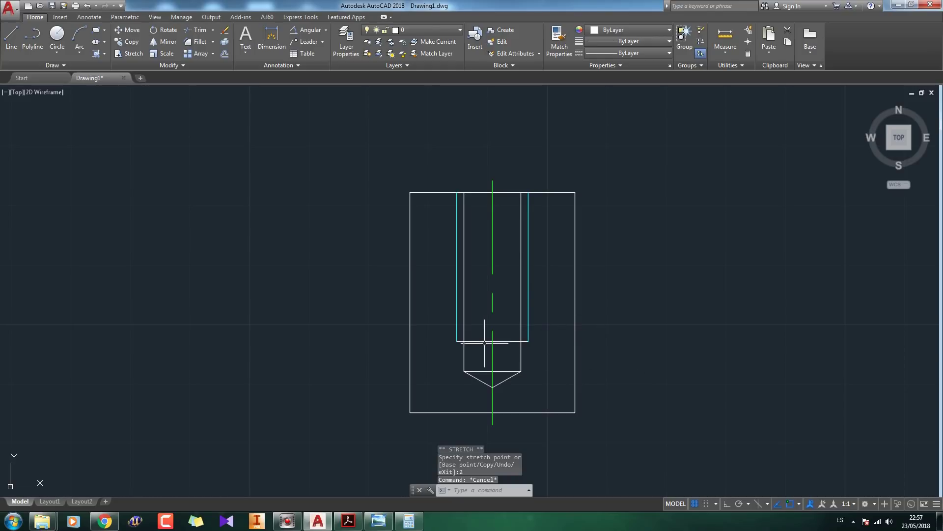
Hatch the block's cut material with ANSI31 at scale 1, including the strips between the thread lines and the hole walls.
left_click(96, 54)
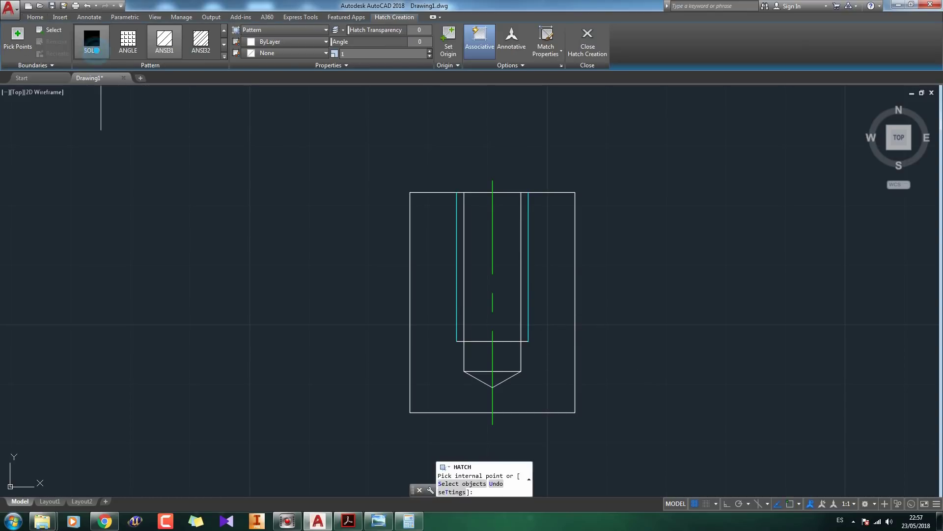
left_click(165, 54)
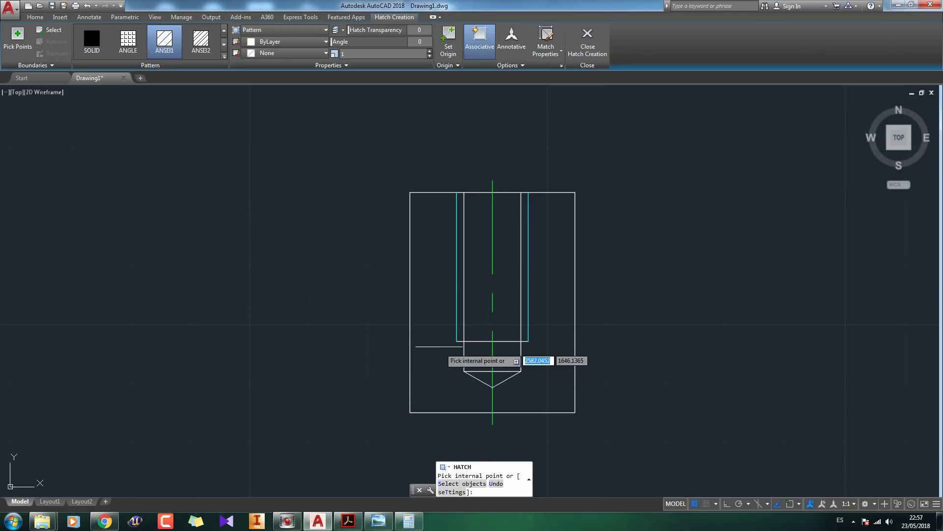
left_click(434, 341)
scroll(446, 327, "up", 4)
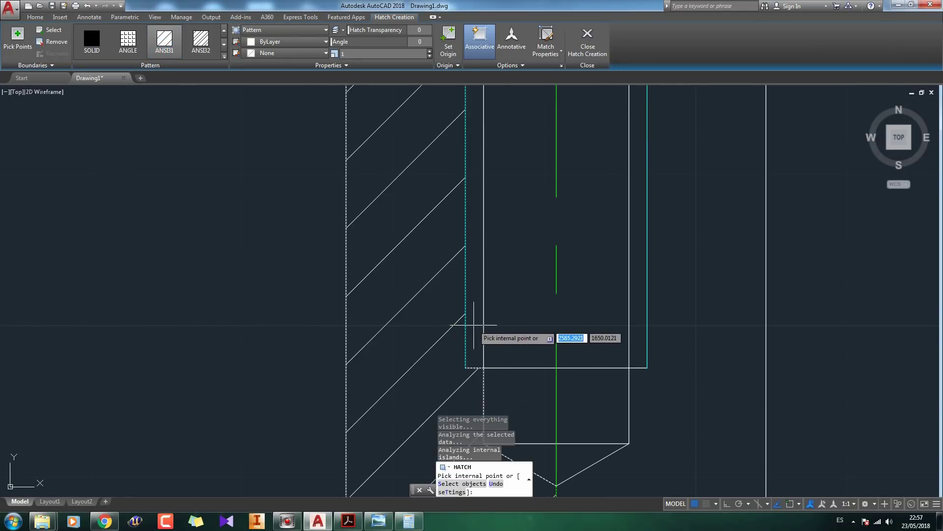
left_click(474, 320)
middle_click_drag(712, 319, 649, 308)
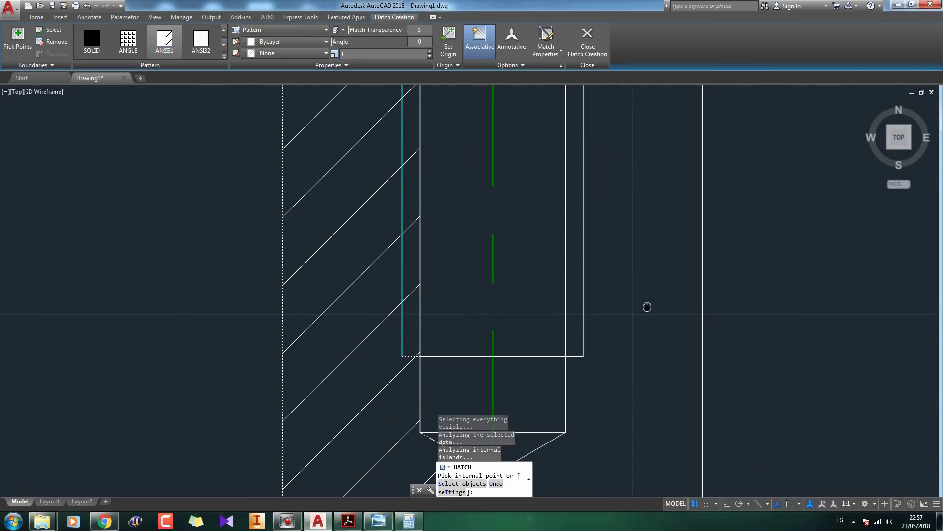
left_click(648, 307)
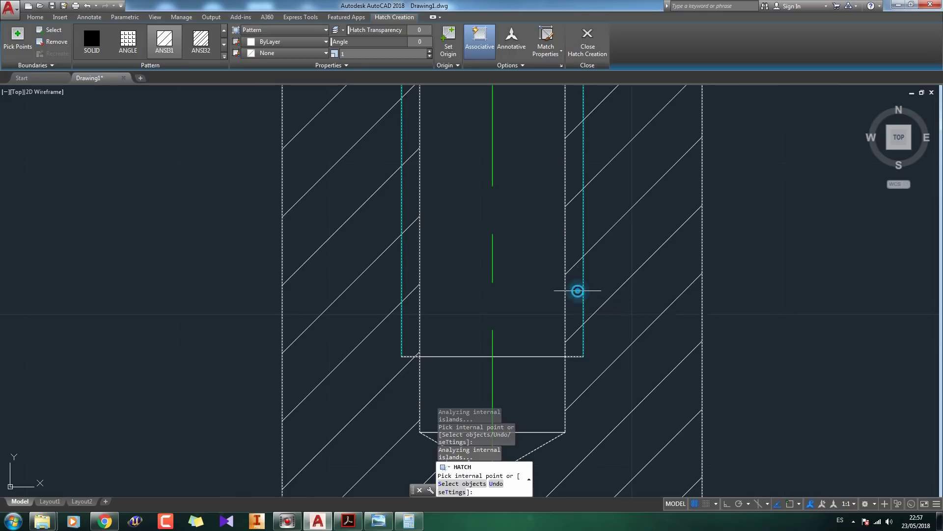
scroll(610, 330, "up", 2)
scroll(611, 330, "down", 3)
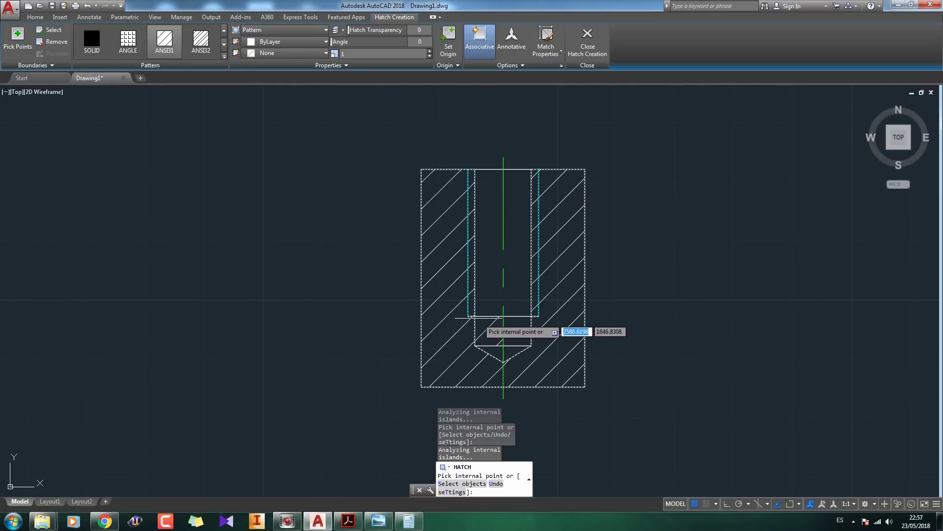
middle_click_drag(533, 309, 532, 327)
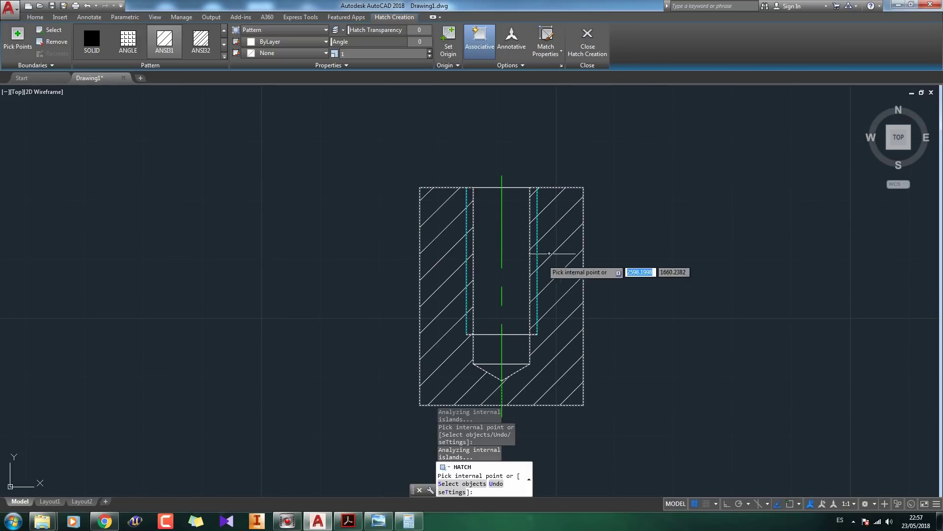
left_click(35, 18)
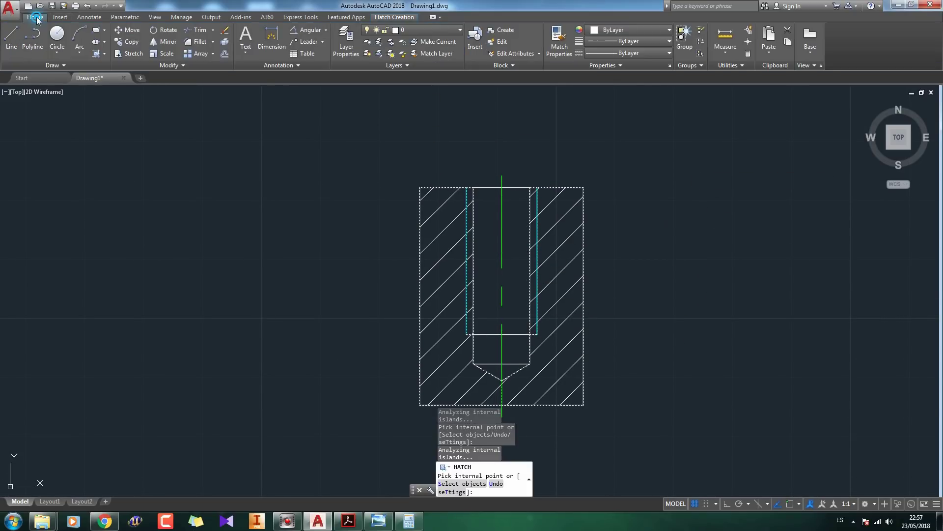
key("Escape")
Assign the block's section hatch to the Secciones layer.
left_click(429, 208)
left_click(431, 210)
left_click(432, 213)
left_click(428, 208)
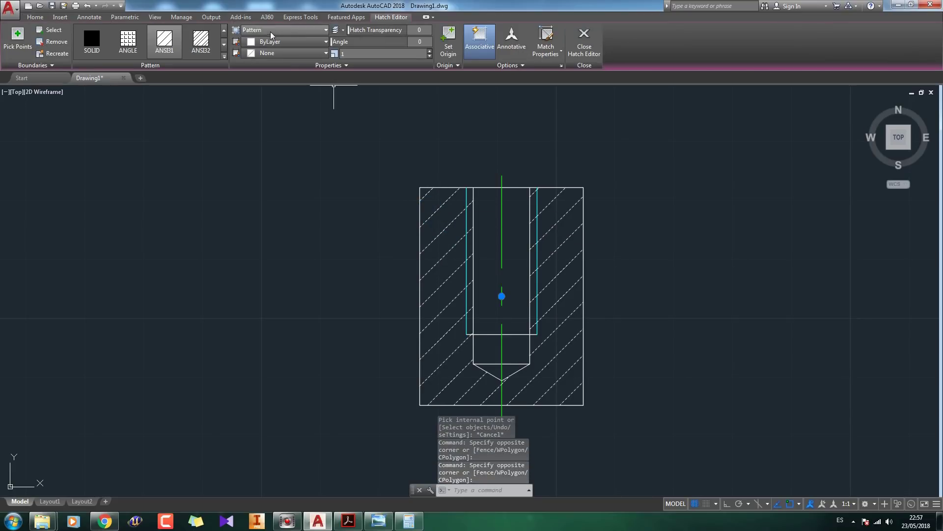
left_click(35, 18)
left_click(409, 29)
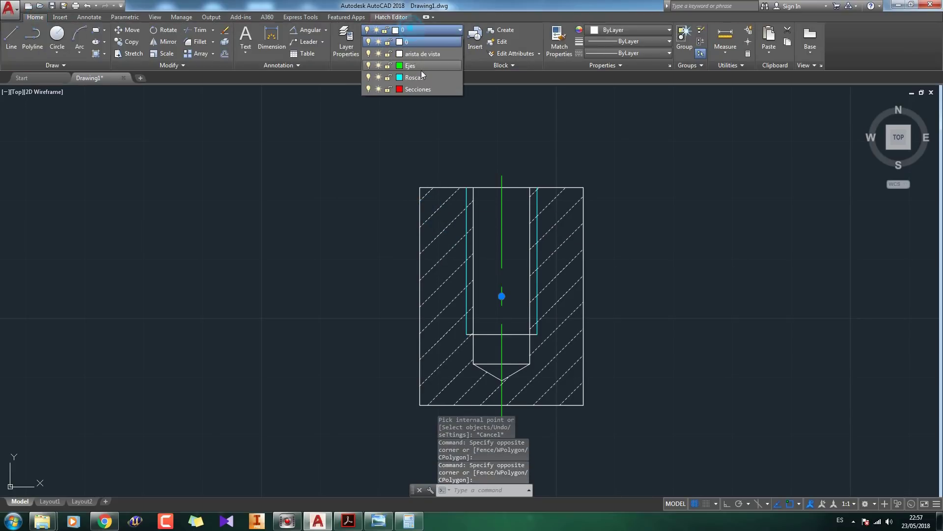
left_click(417, 89)
key("Escape")
Check which layer the two inner vertical hole wall lines are on.
mouse_move(594, 221)
middle_mouse_down()
mouse_move(526, 211)
mouse_move(535, 221)
middle_mouse_up()
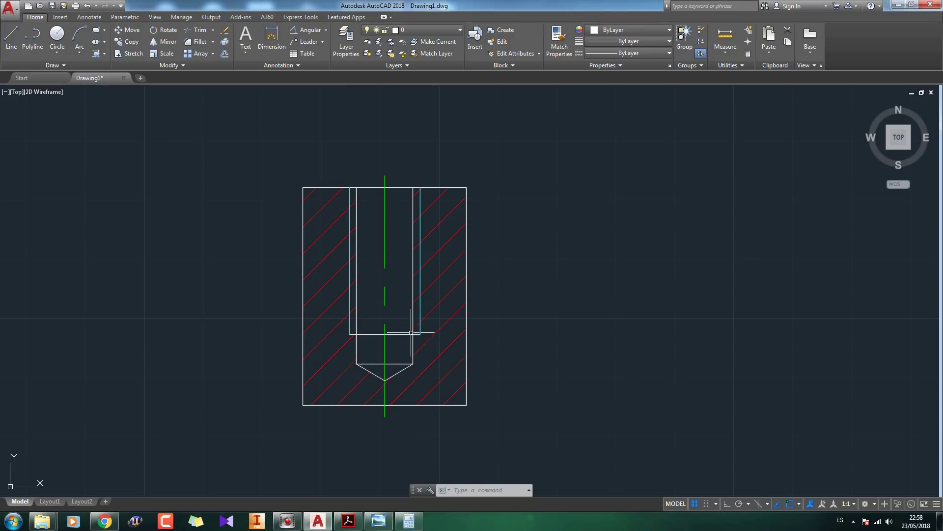
left_click(413, 212)
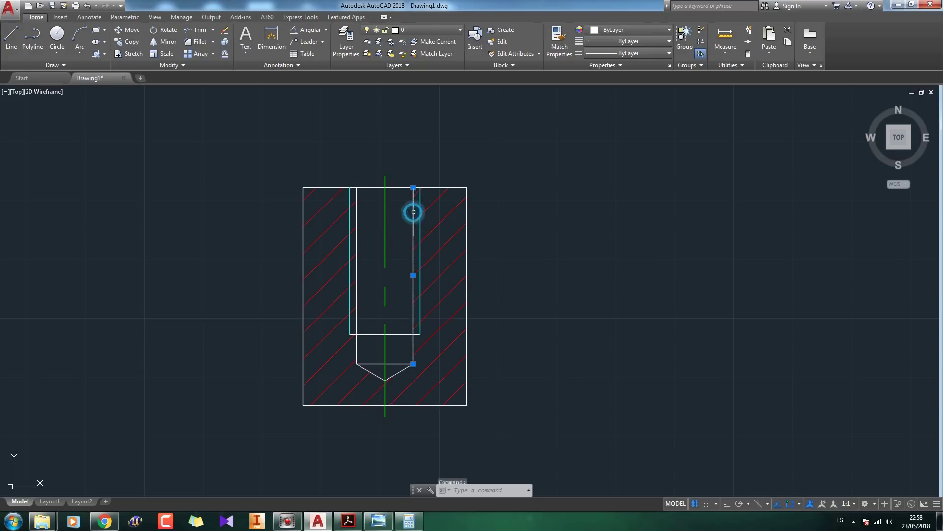
left_click(357, 214)
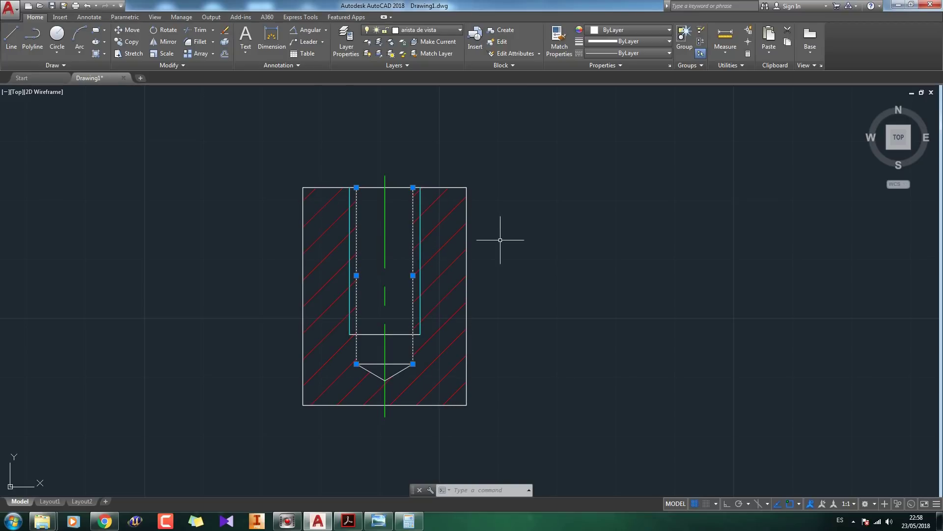
key("Escape")
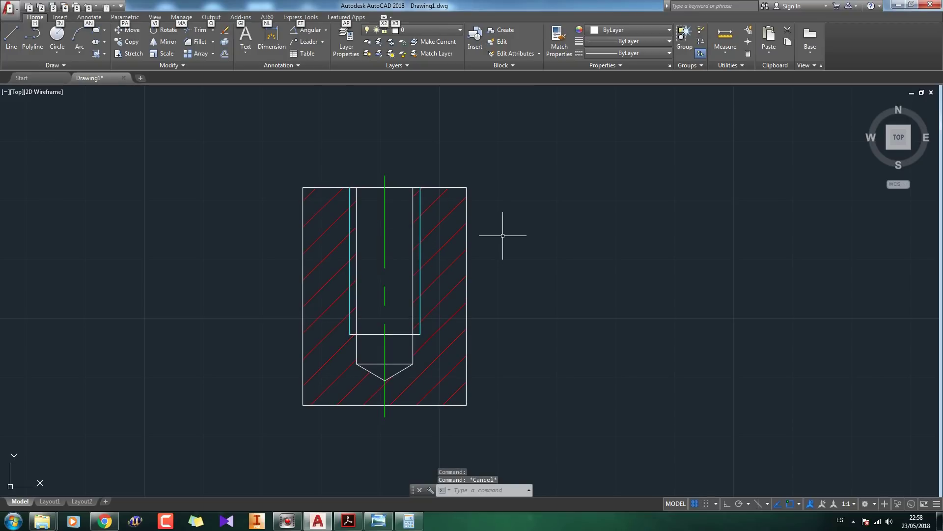
Switch to the Windows photo viewer and examine the next reference image, 05.png, showing a hidden threaded hole.
key("alt+Tab")
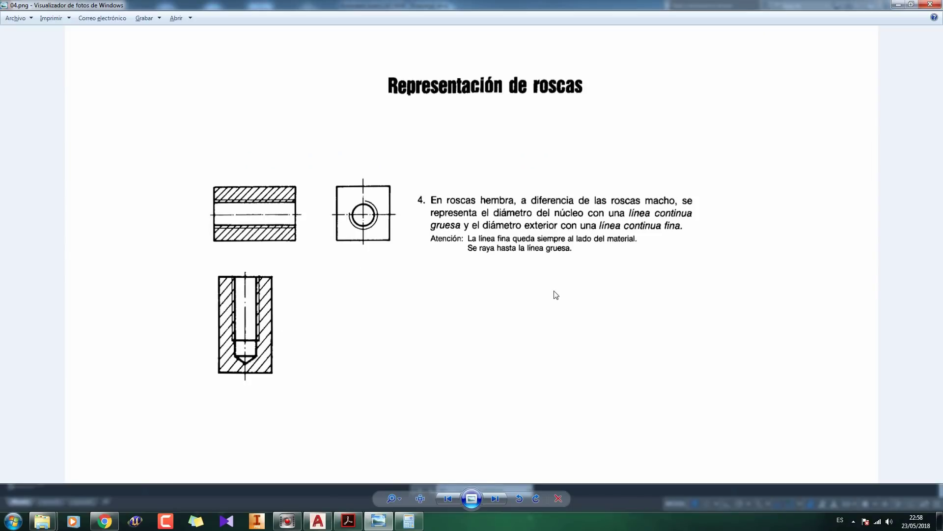
key("Right")
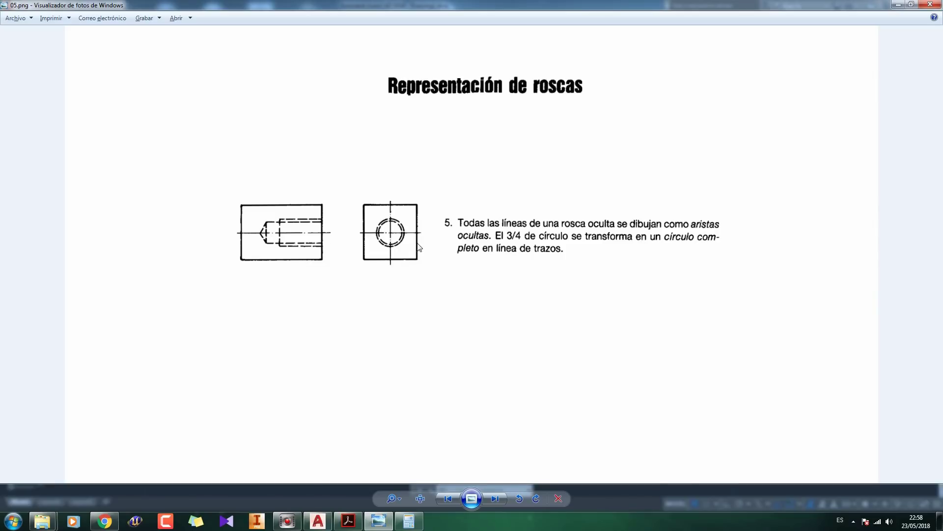
key("alt+Tab")
Copy the entire blind-hole section horizontally to the right with Ortho on, using its lower-left corner as base point.
middle_click_drag(521, 287, 462, 312)
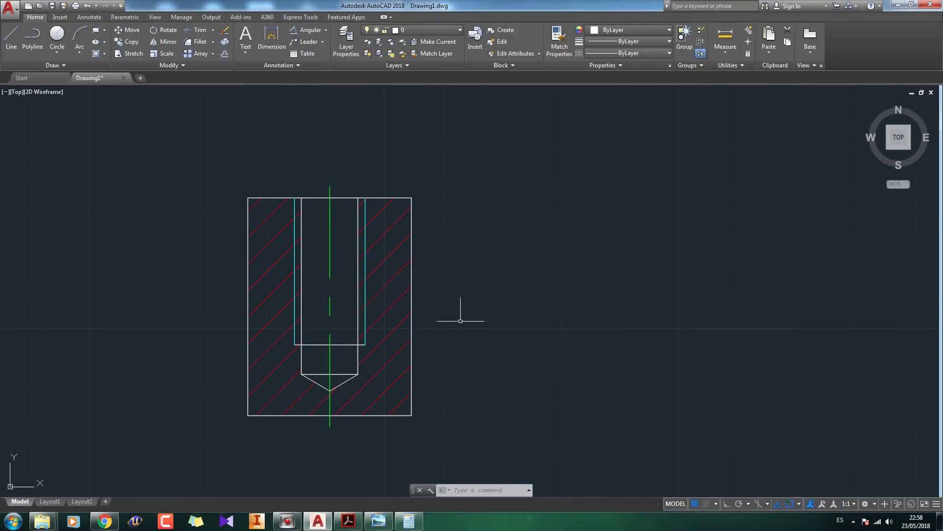
left_click(457, 435)
left_click(160, 144)
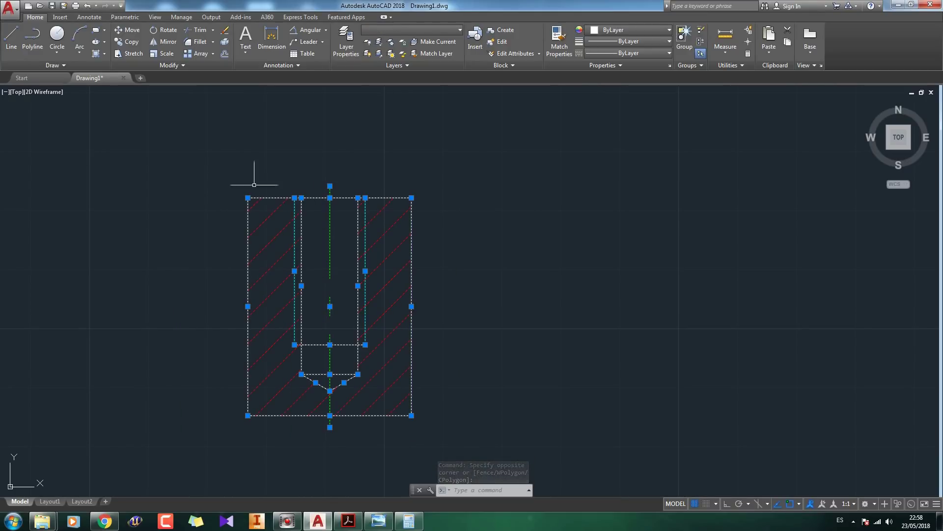
left_click(127, 41)
left_click(247, 415)
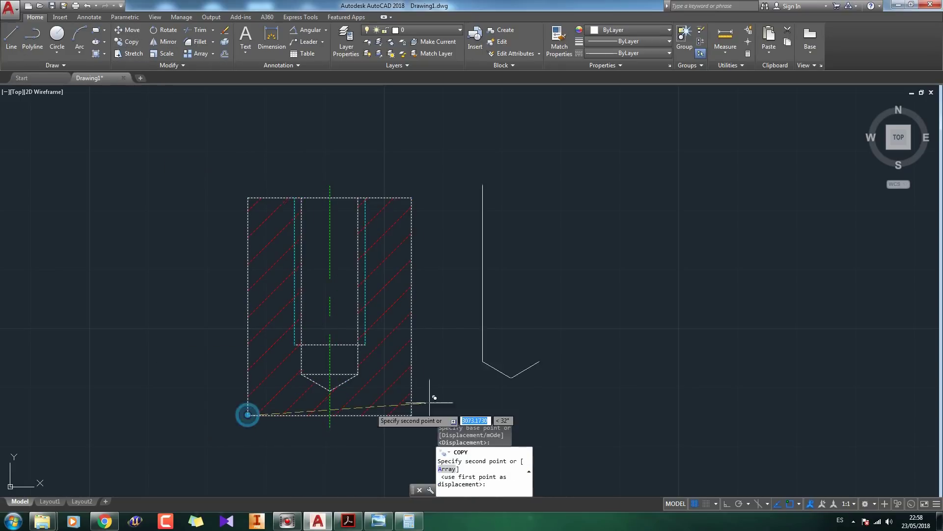
key("F8")
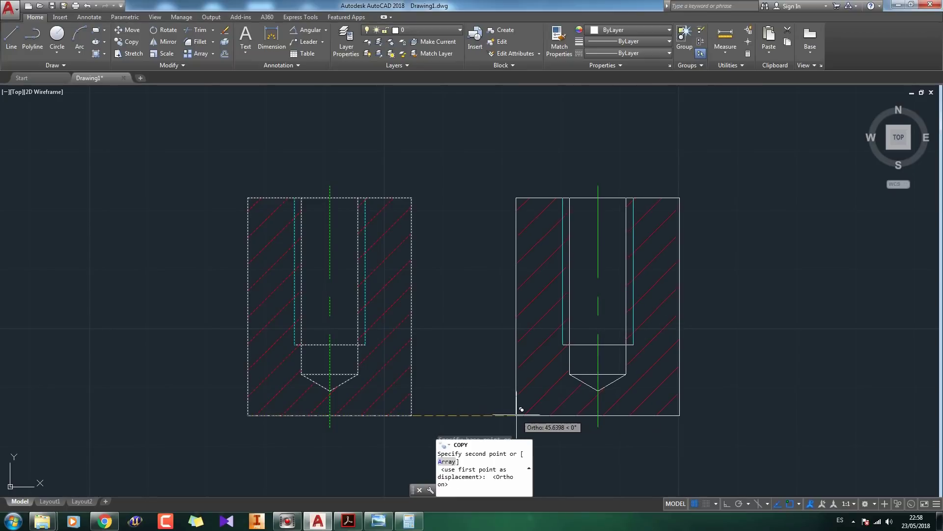
left_click(546, 405)
key("Escape")
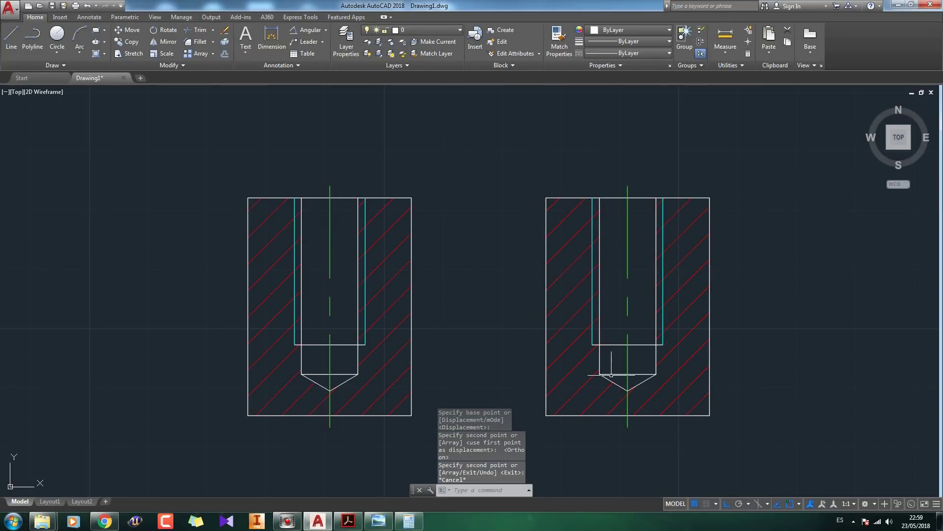
Erase the section hatch from the copied block.
left_click(570, 322)
key("Delete")
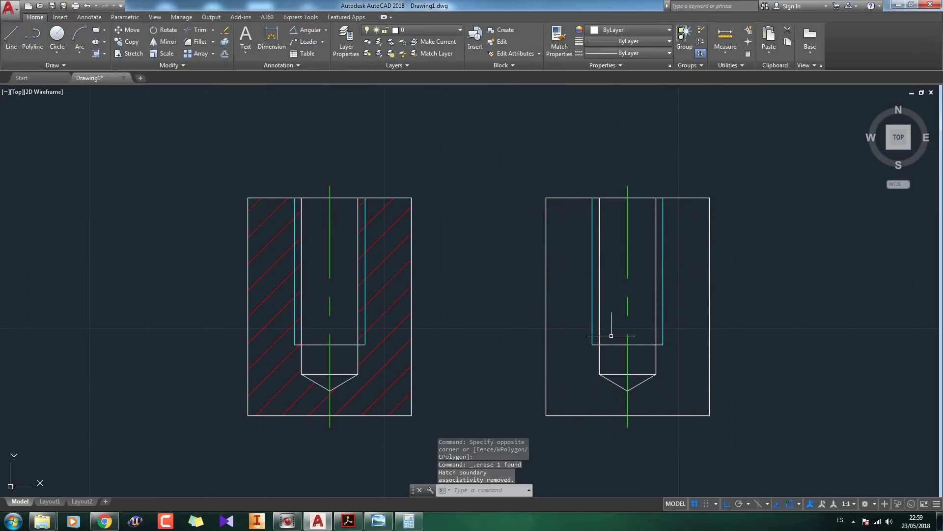
middle_click_drag(605, 339, 547, 336)
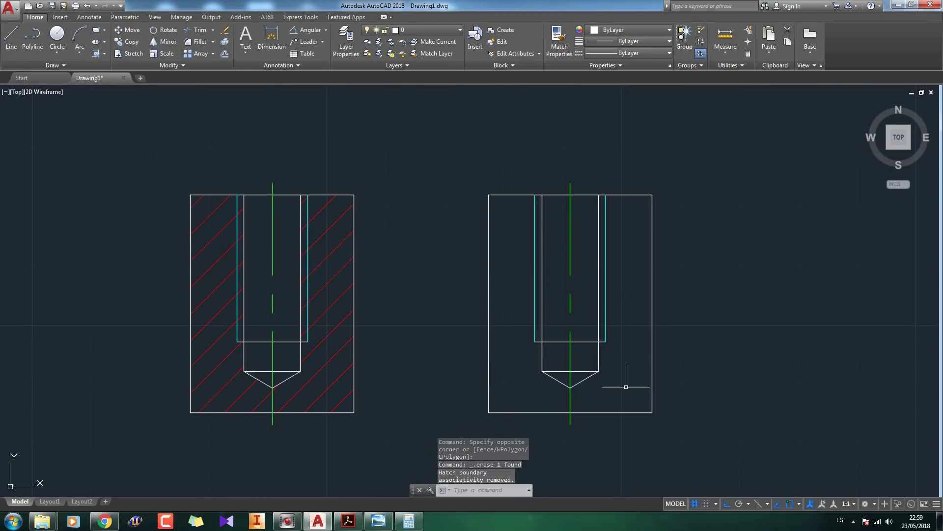
Create a new layer named Aristas ocultas with the colour red.
left_click(346, 42)
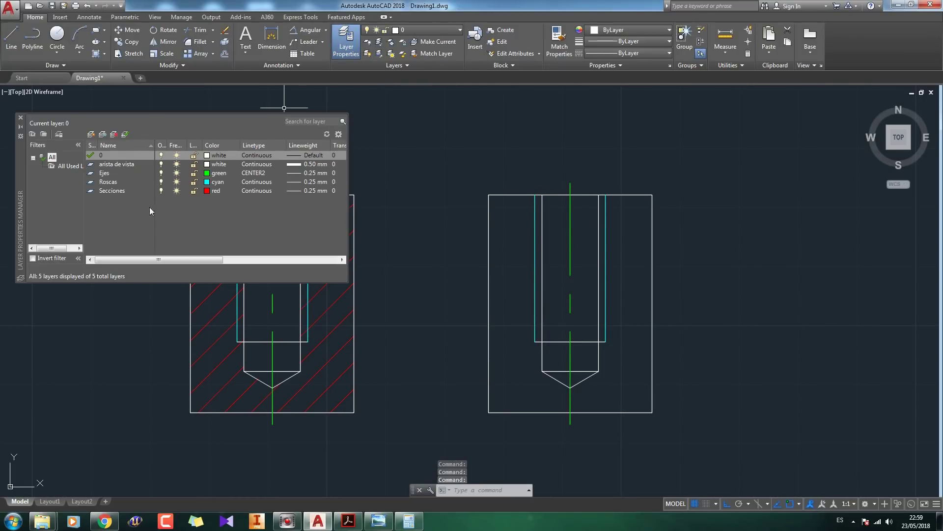
left_click(89, 133)
key("BackSpace")
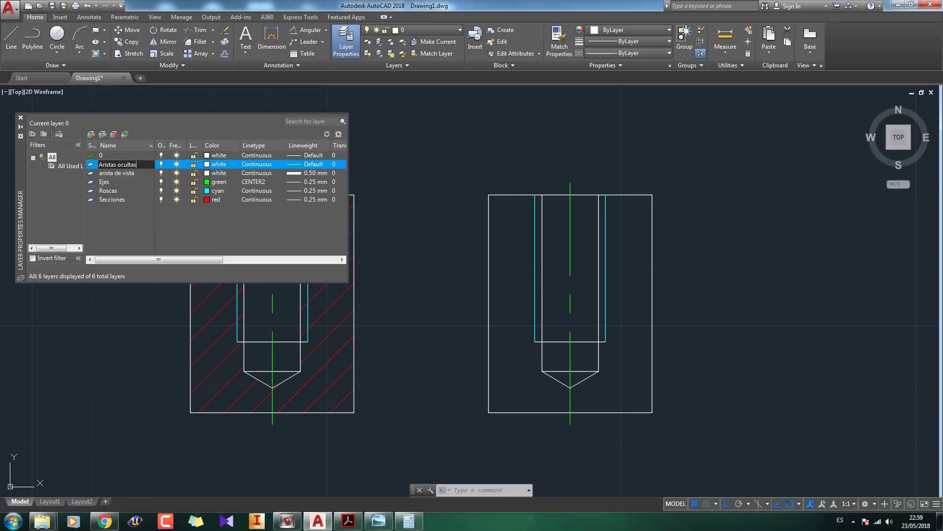
left_click(206, 164)
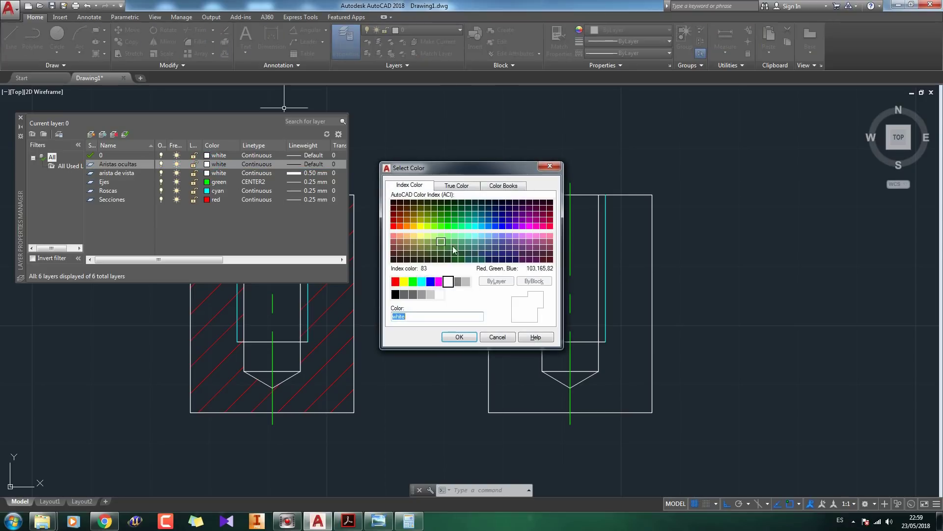
left_click(394, 282)
left_click(457, 338)
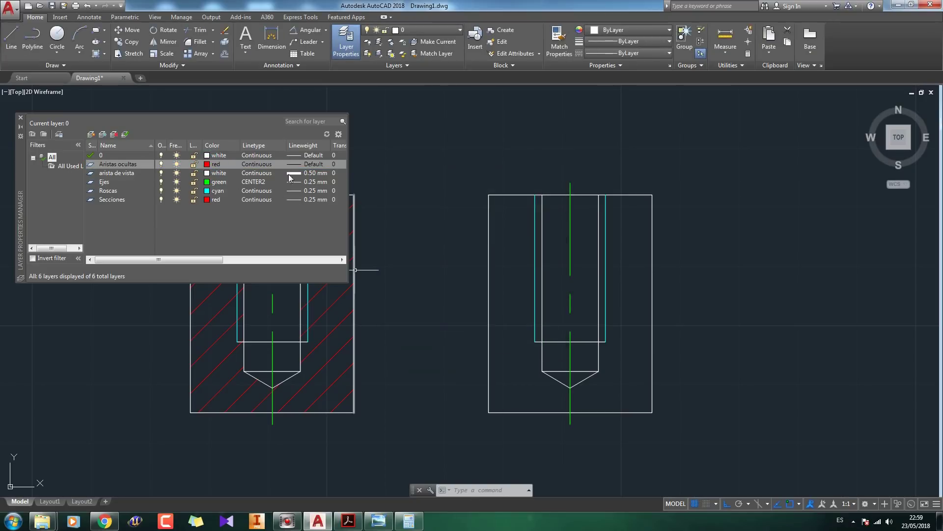
Load the DASHED2 linetype and assign it to the Aristas ocultas layer.
left_click(264, 169)
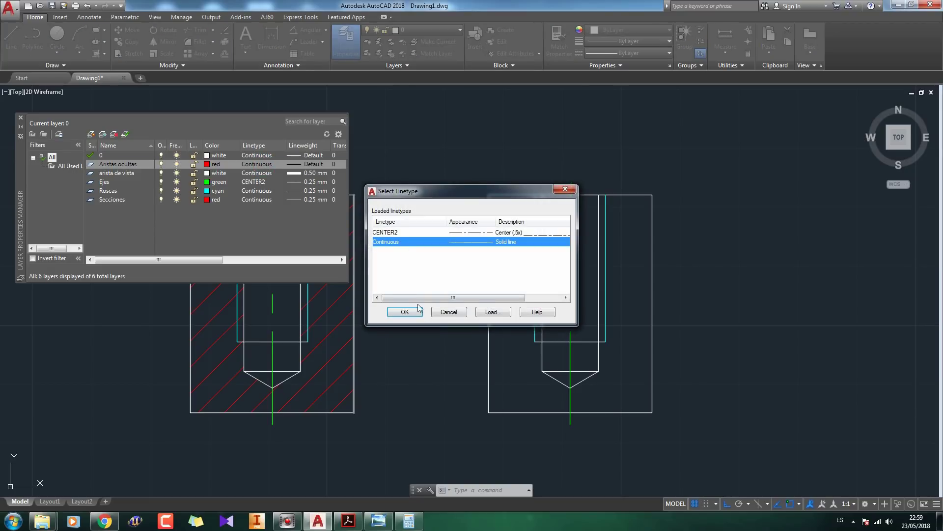
left_click(493, 312)
left_click(397, 260)
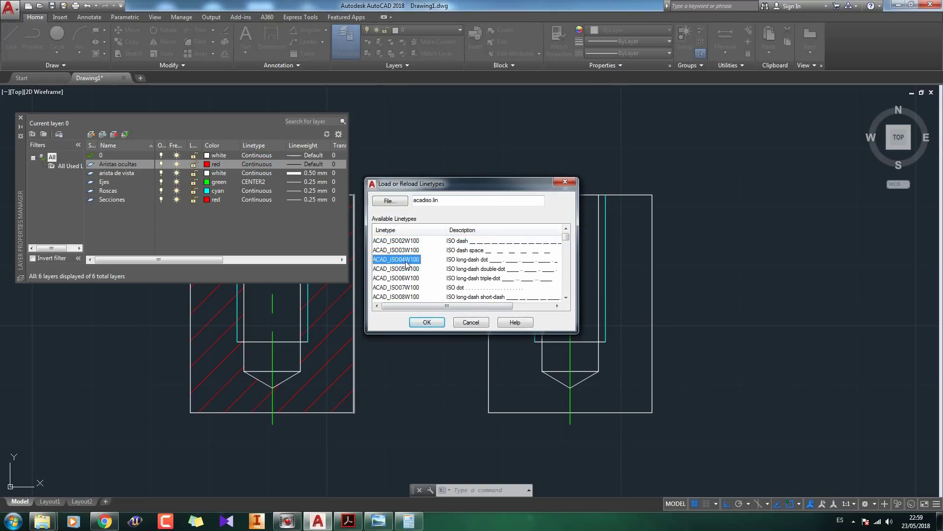
key("d")
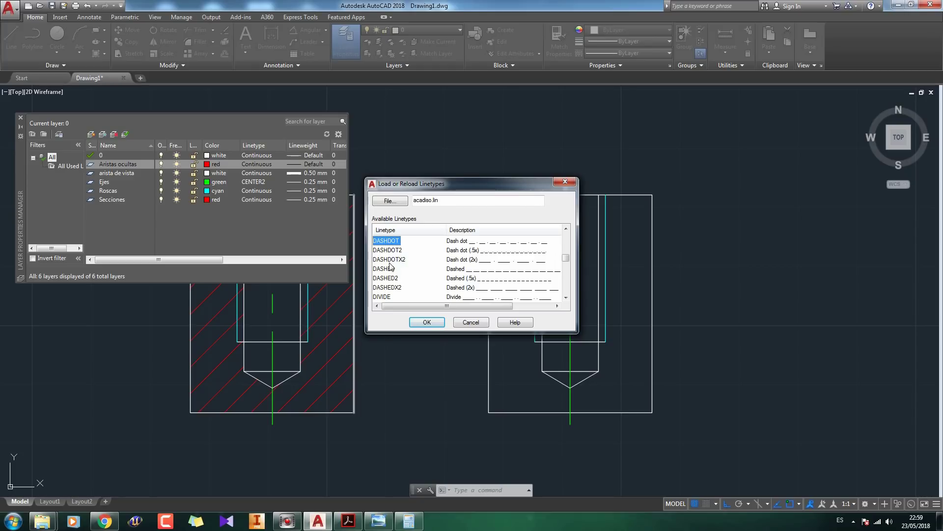
double_click(388, 277)
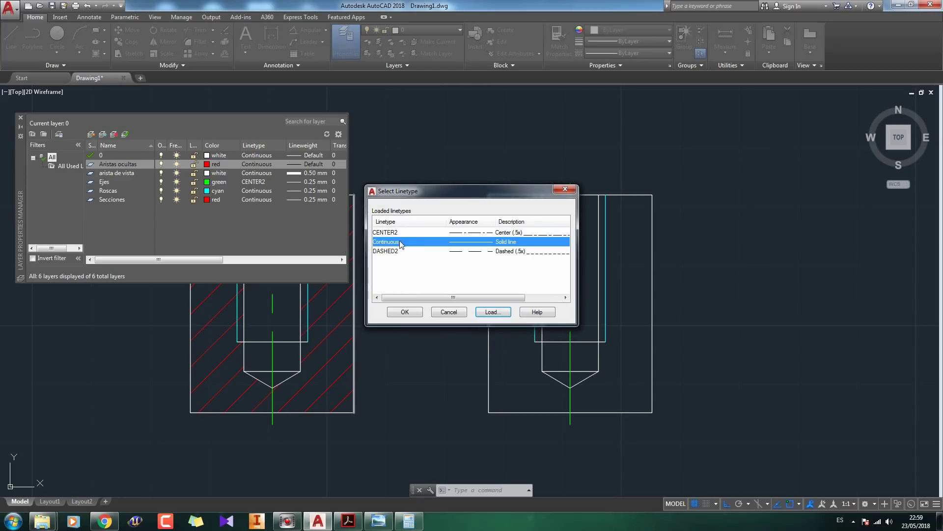
left_click(388, 251)
left_click(405, 311)
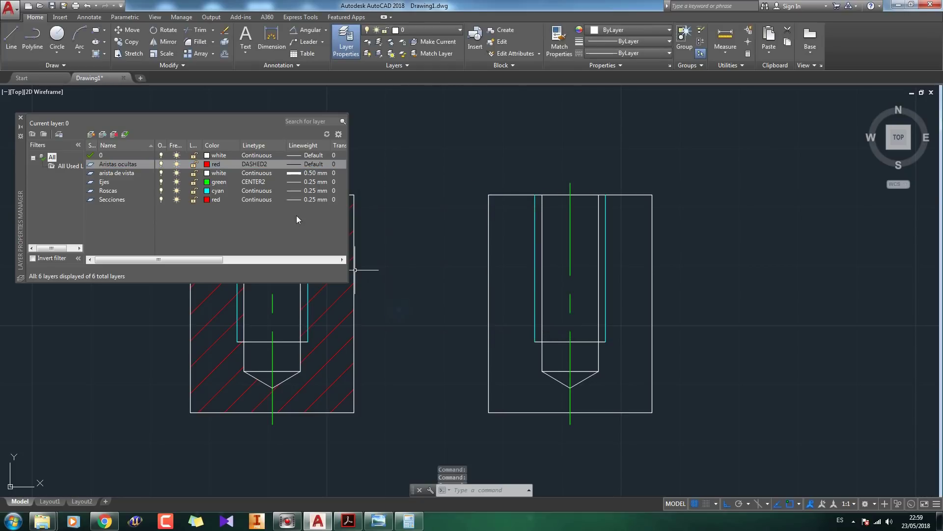
Set the Aristas ocultas layer's lineweight to 0.35 mm.
left_click(305, 164)
scroll(447, 257, "down", 2)
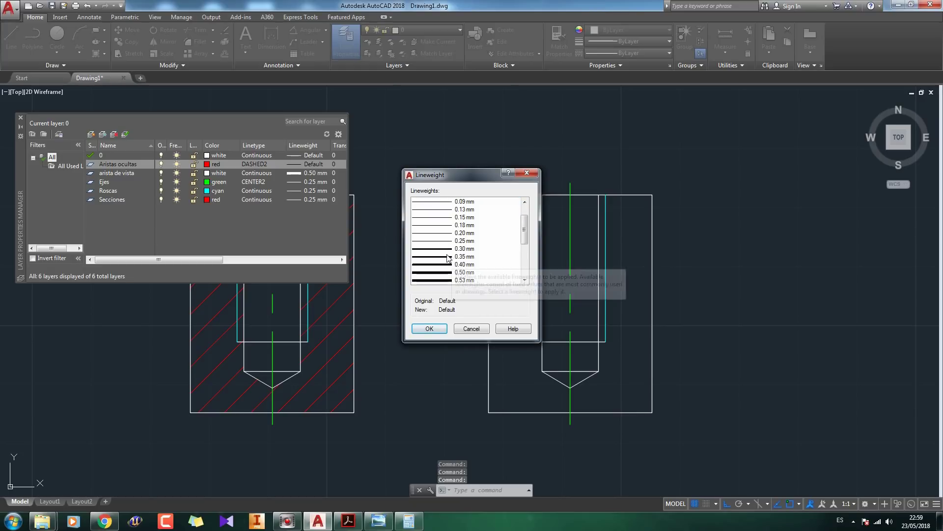
left_click(448, 256)
left_click(428, 329)
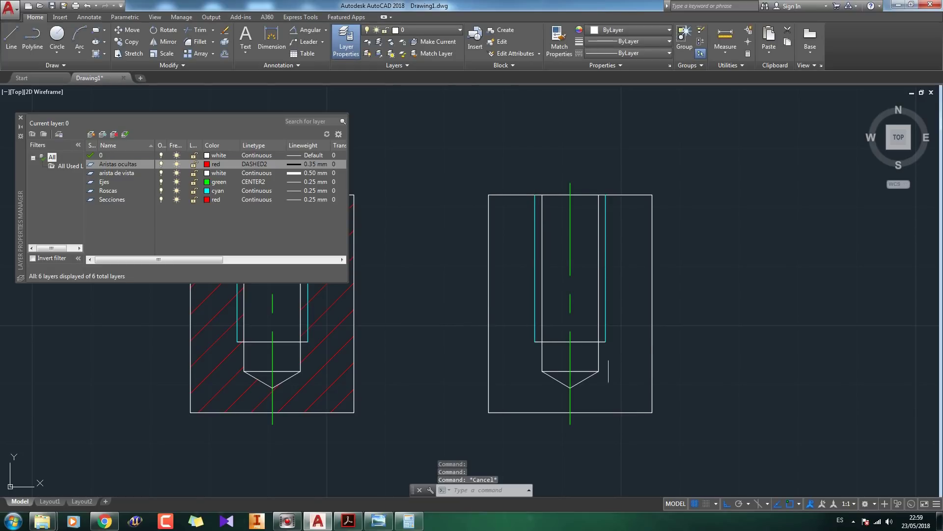
Assign the copy's thread and hole lines, except the drill tip's left edge, to the Aristas ocultas layer and close the layer manager.
left_click(620, 372)
left_click(575, 294)
left_click(558, 361)
left_click(516, 286)
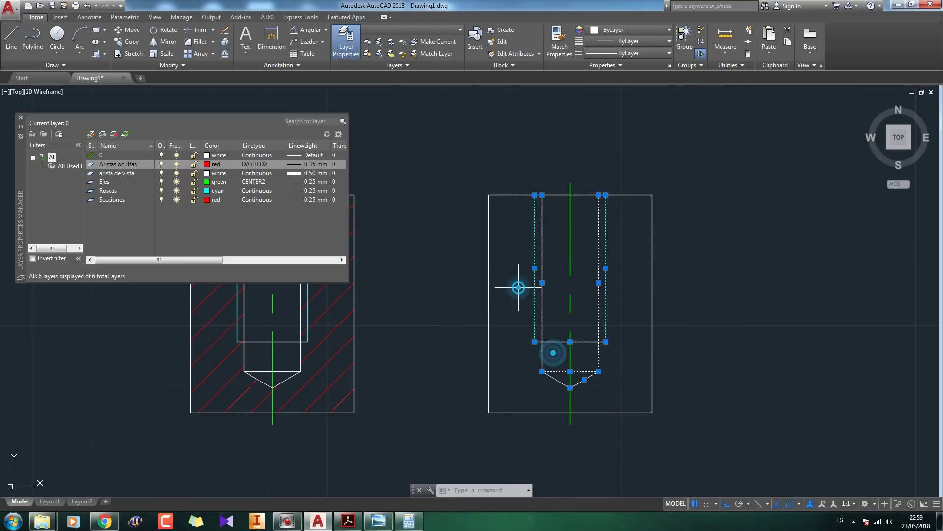
left_click(423, 30)
left_click(432, 66)
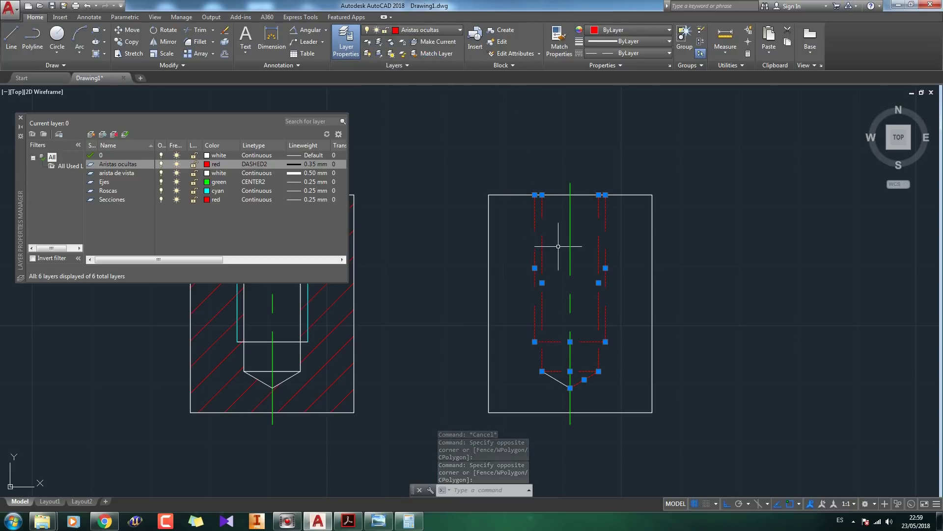
key("Escape")
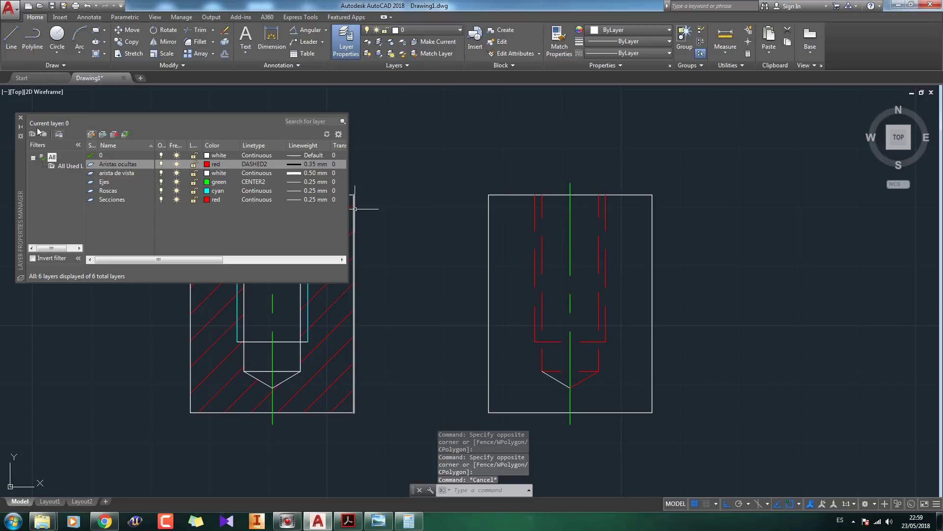
left_click(20, 119)
Rotate the whole copied block 90° clockwise about its lower-right corner so the hole opens to the right.
mouse_move(775, 312)
middle_mouse_down()
mouse_move(664, 291)
mouse_move(670, 260)
middle_mouse_up()
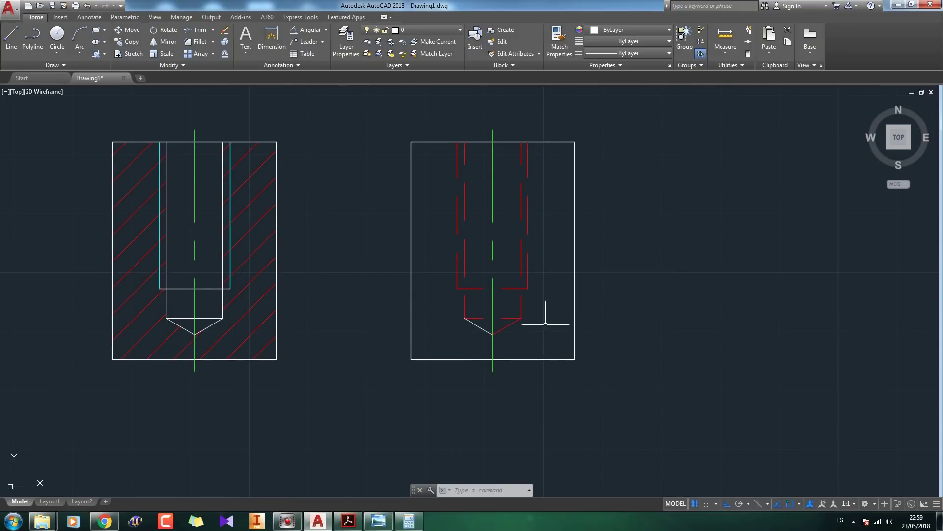
middle_click_drag(546, 325, 557, 315)
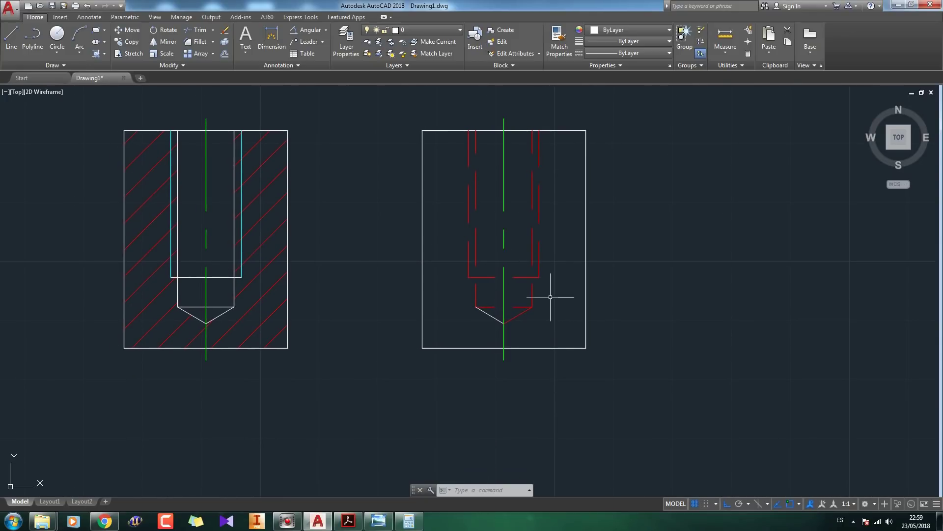
left_click(622, 384)
left_click(403, 121)
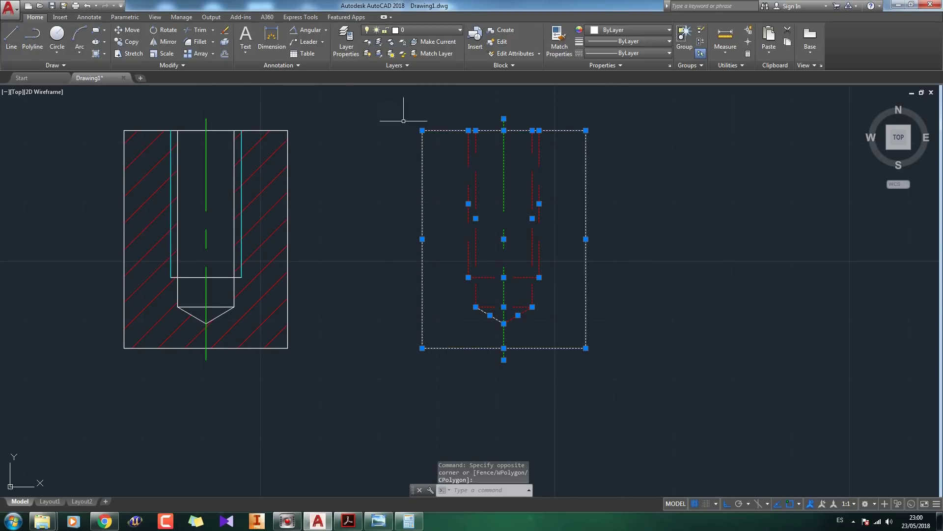
left_click(163, 30)
left_click(585, 348)
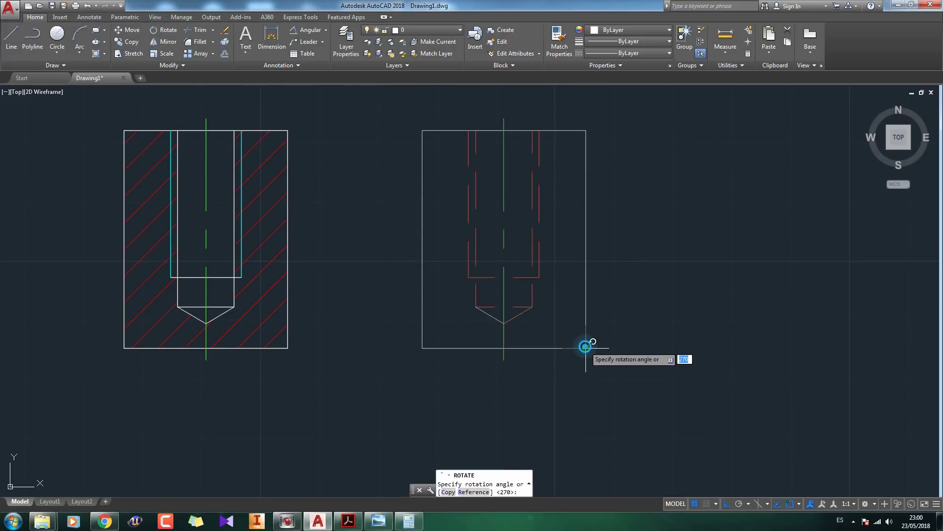
left_click(556, 437)
middle_click_drag(640, 347, 448, 343)
key("Escape")
Assign the drill tip's remaining white edge to the Aristas ocultas layer.
left_click(429, 247)
left_click(427, 30)
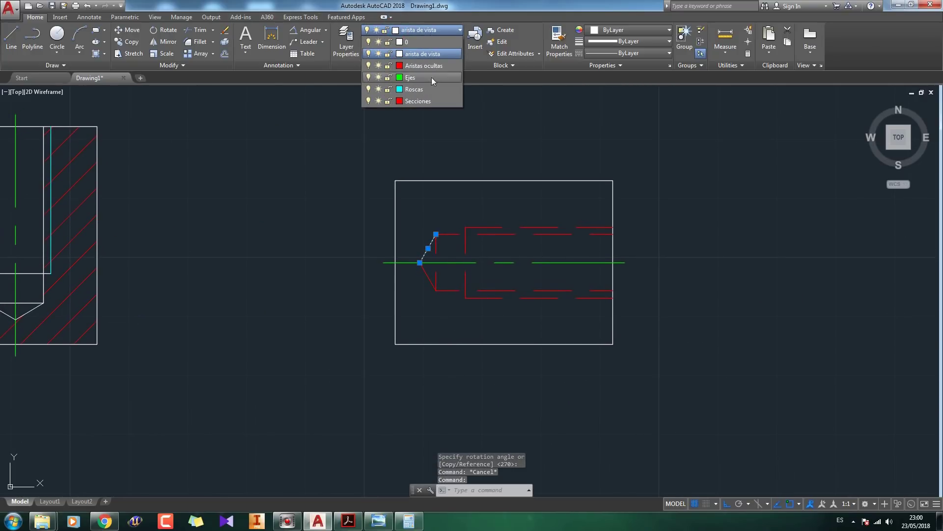
left_click(431, 67)
key("Escape")
scroll(511, 248, "down", 3)
middle_click_drag(512, 248, 505, 250)
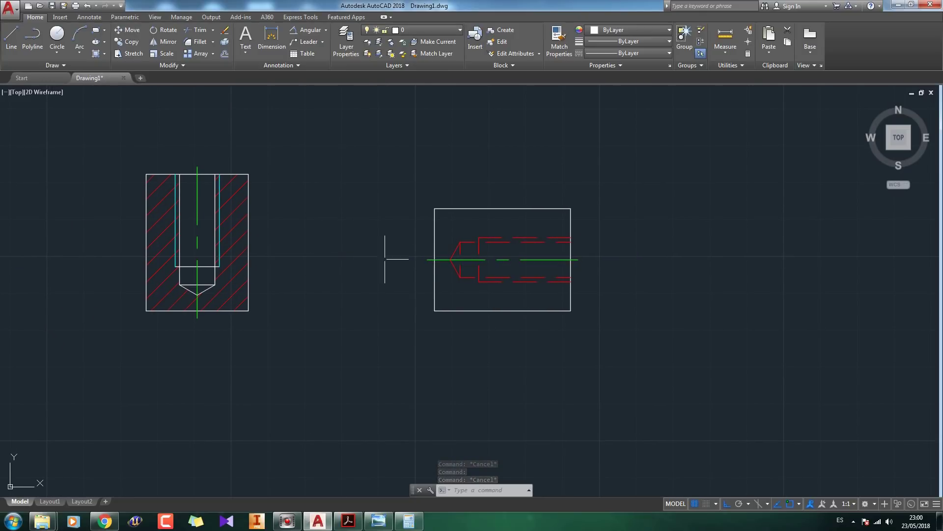
Copy the viewing-direction arrow from beside the upper threaded shaft to just left of the hidden blind hole block, with Ortho off.
scroll(386, 228, "down", 3)
middle_click_drag(385, 228, 392, 244)
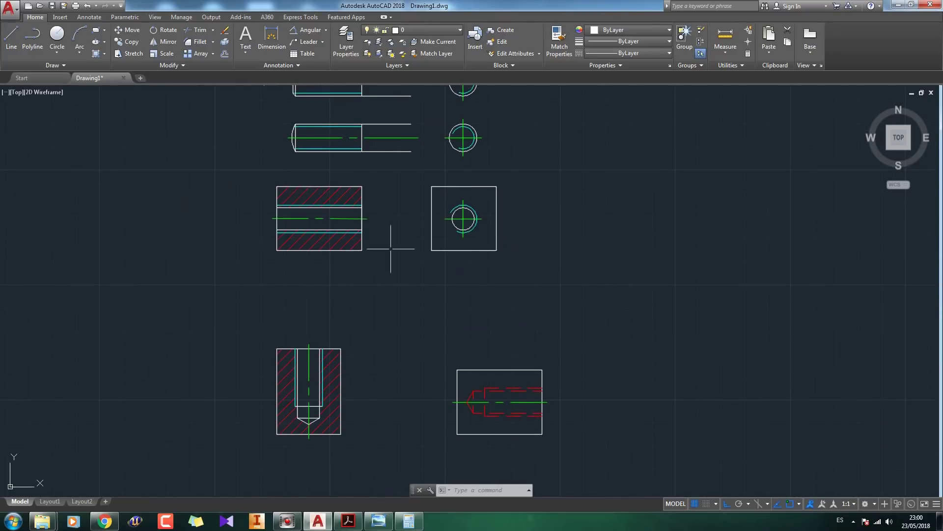
scroll(295, 186, "up", 2)
left_click(307, 199)
left_click(229, 137)
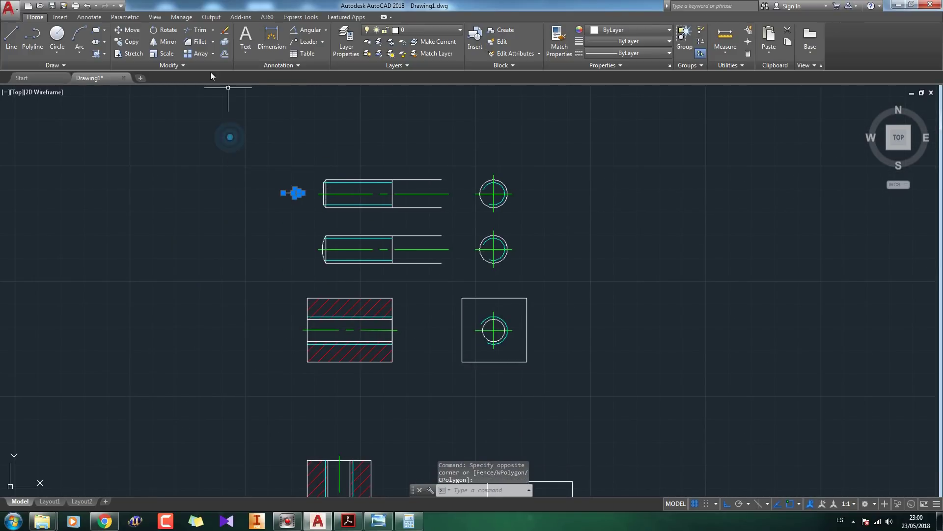
left_click(121, 45)
left_click(284, 192)
middle_click_drag(479, 401, 459, 213)
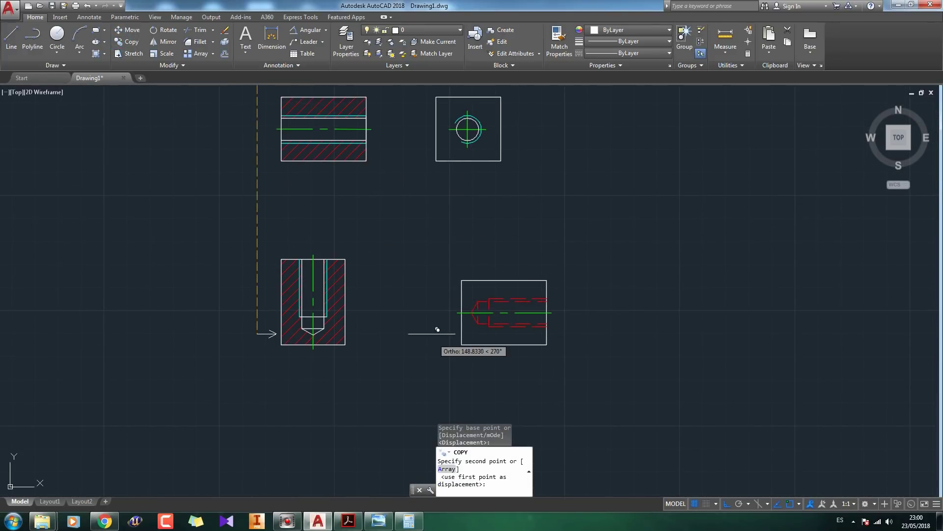
key("F8")
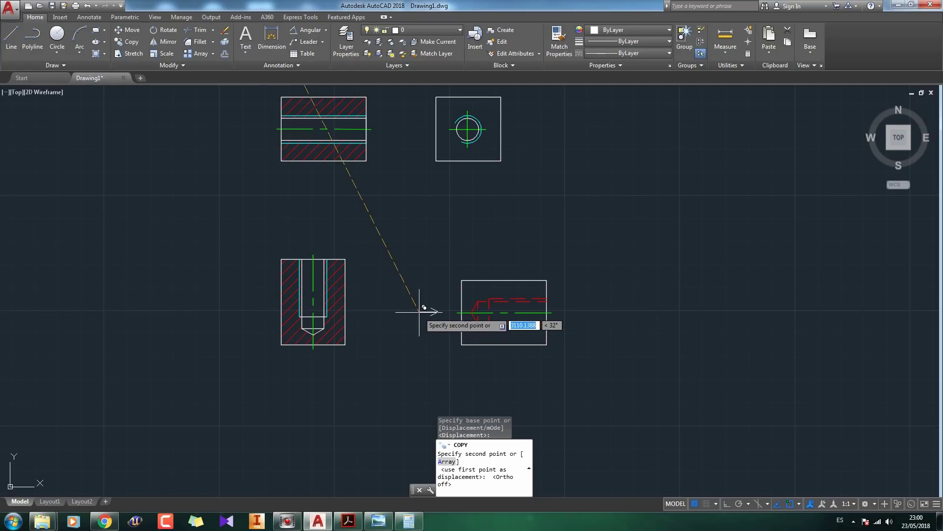
left_click(419, 311)
key("Escape")
Draw the end-view rectangle to the right of the hidden blind hole block, aligned with the block's top and bottom edges.
scroll(716, 301, "up", 2)
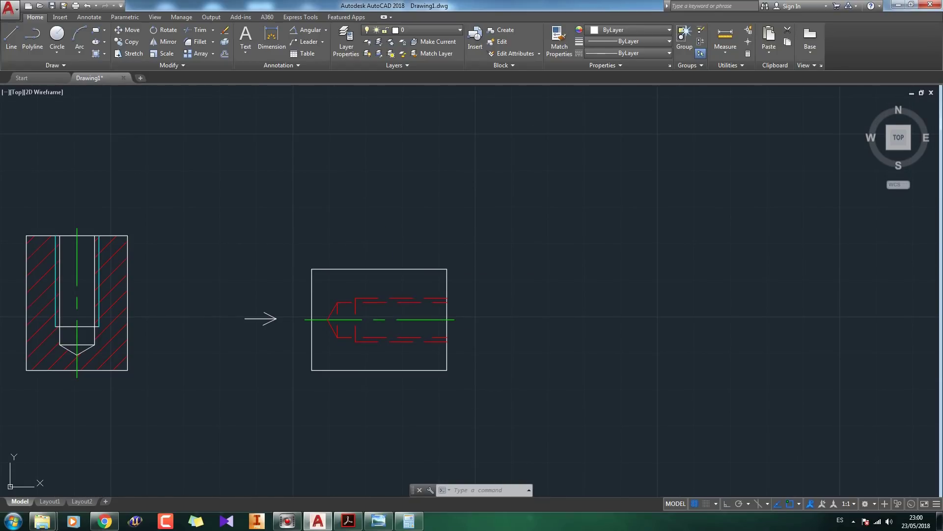
left_click(96, 30)
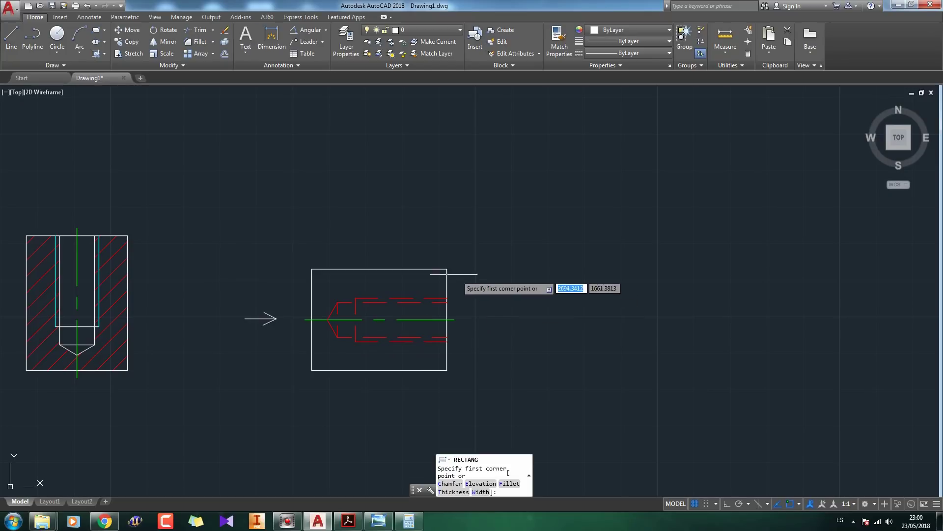
left_click(547, 269)
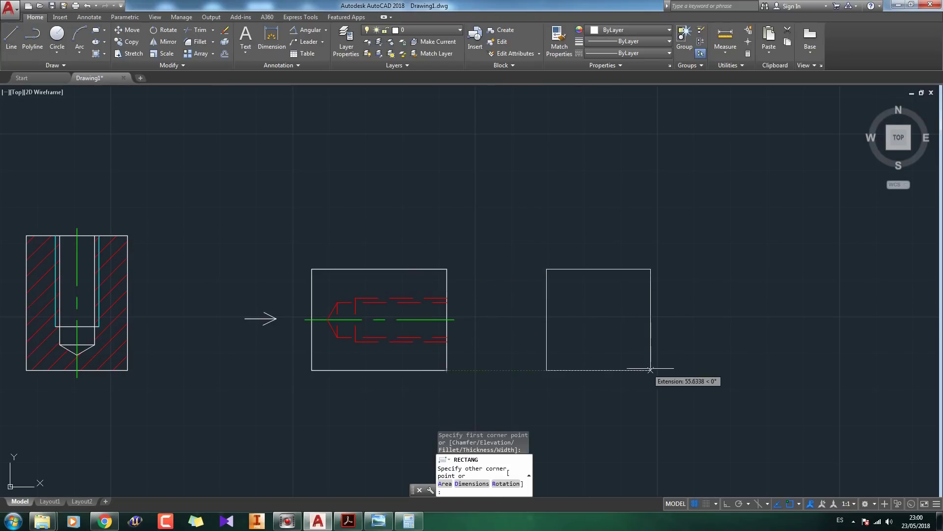
left_click(656, 370)
key("Escape")
Copy the through hole's end-view circle, thread arc and centre lines from their centre to the centre of the new rectangle.
middle_click_drag(485, 313, 483, 341)
scroll(462, 305, "down", 2)
middle_click_drag(369, 179, 386, 280)
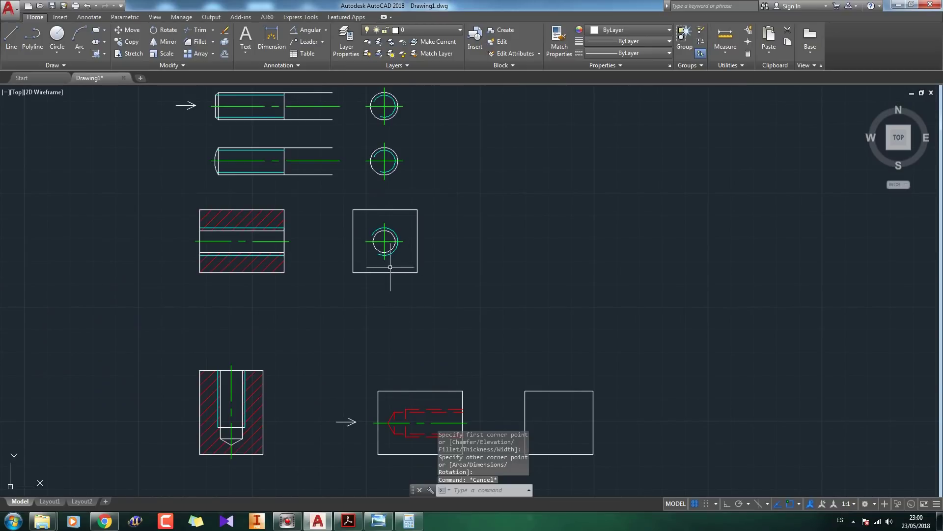
left_click(409, 263)
left_click(371, 222)
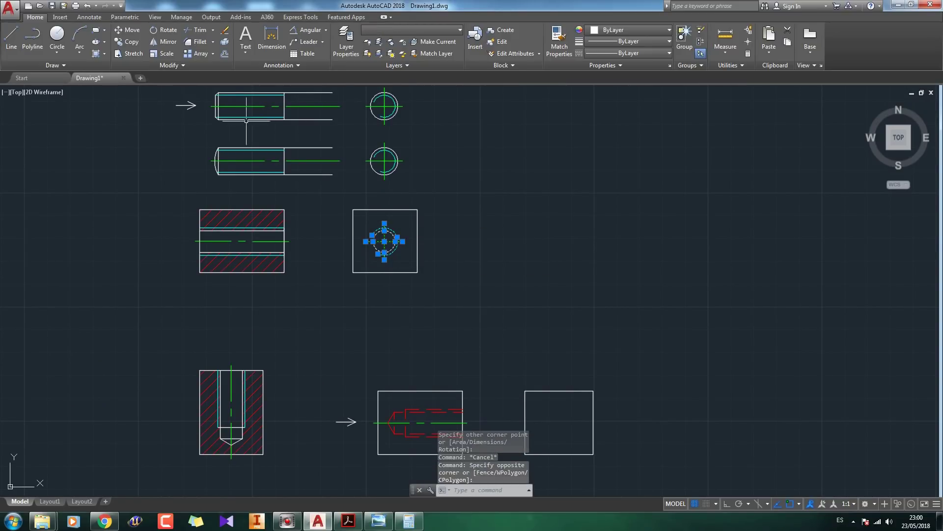
left_click(122, 43)
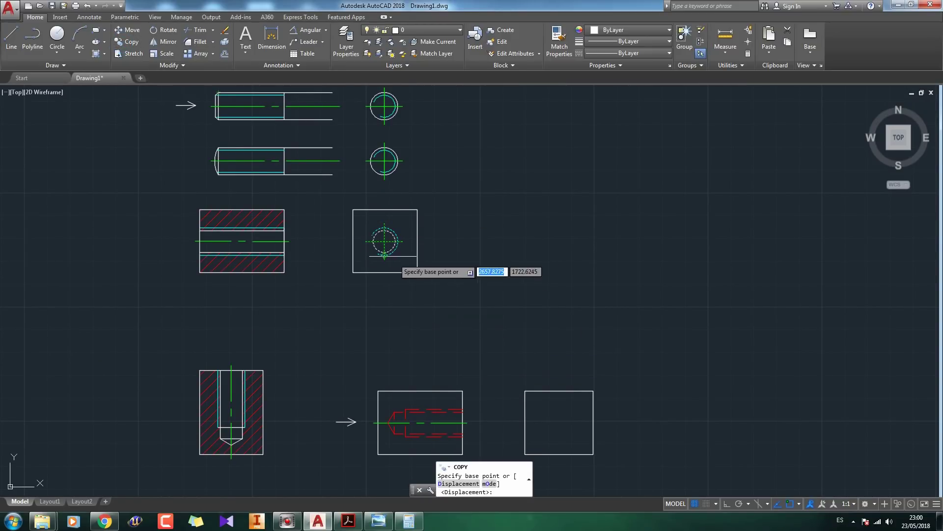
left_click(384, 241)
middle_click_drag(541, 404, 517, 336)
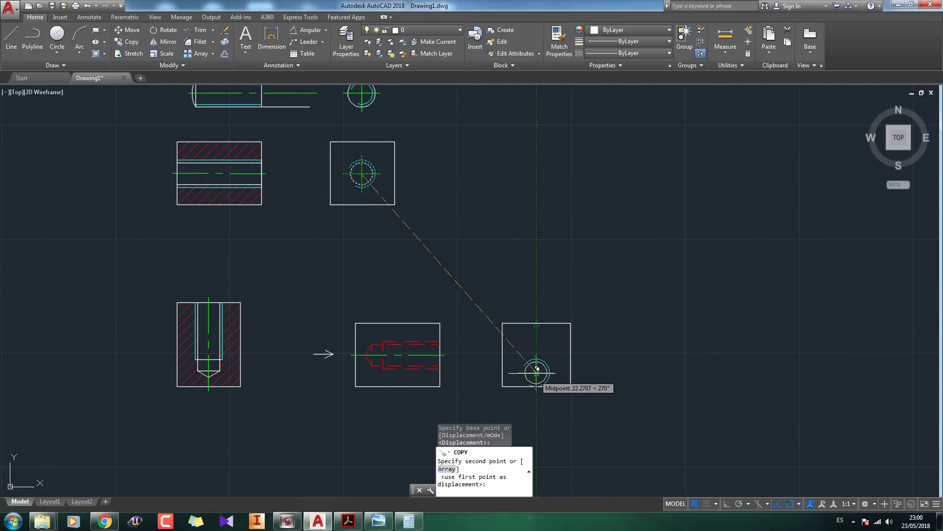
left_click(536, 355)
key("Escape")
Replace the copied three-quarter thread arc with a full circle of radius 6 centred on the hole.
scroll(564, 370, "up", 6)
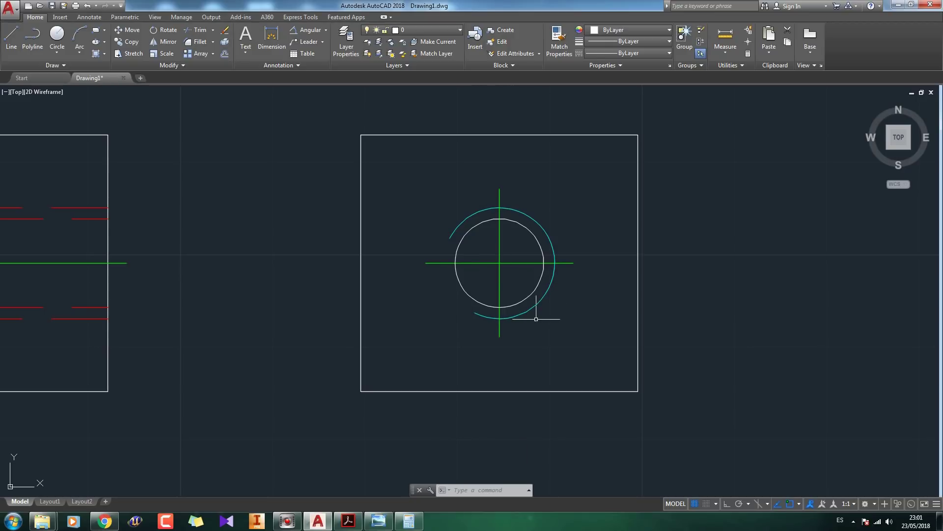
left_click(539, 304)
left_click(534, 301)
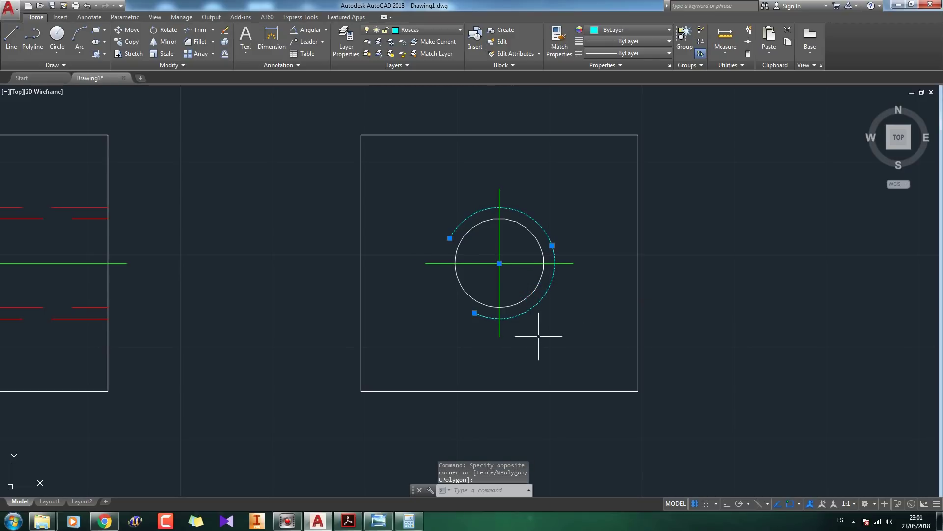
key("Delete")
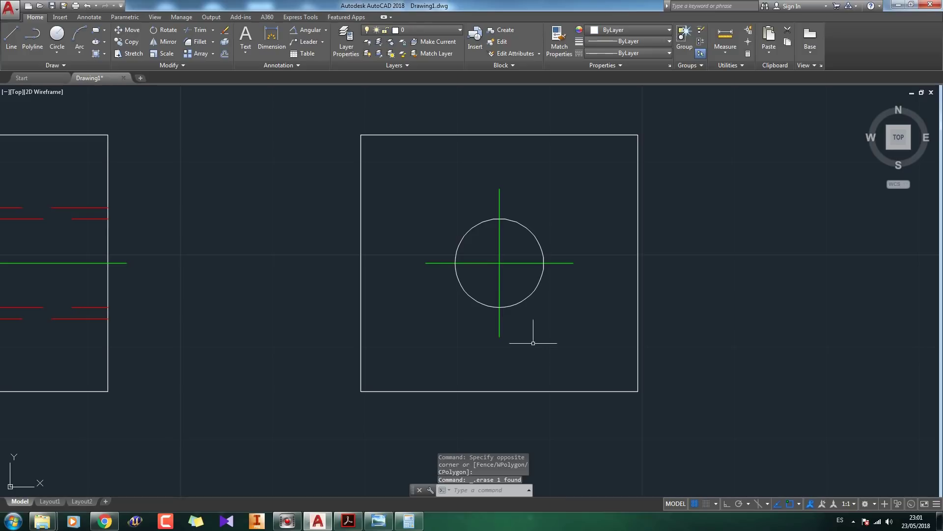
left_click(56, 36)
left_click(500, 263)
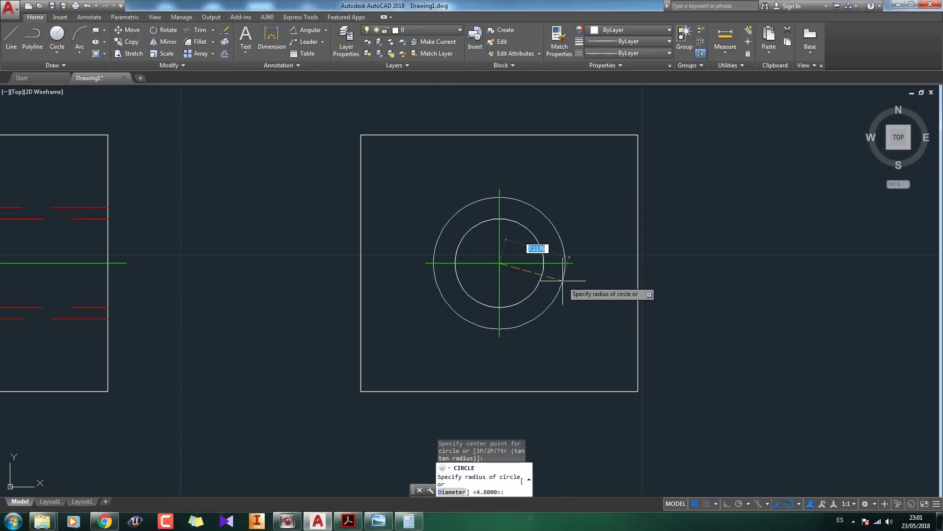
type("6")
key("Return")
Assign both concentric circles of the end view to the Aristas ocultas layer and clear the selection.
left_click(573, 323)
left_click(506, 279)
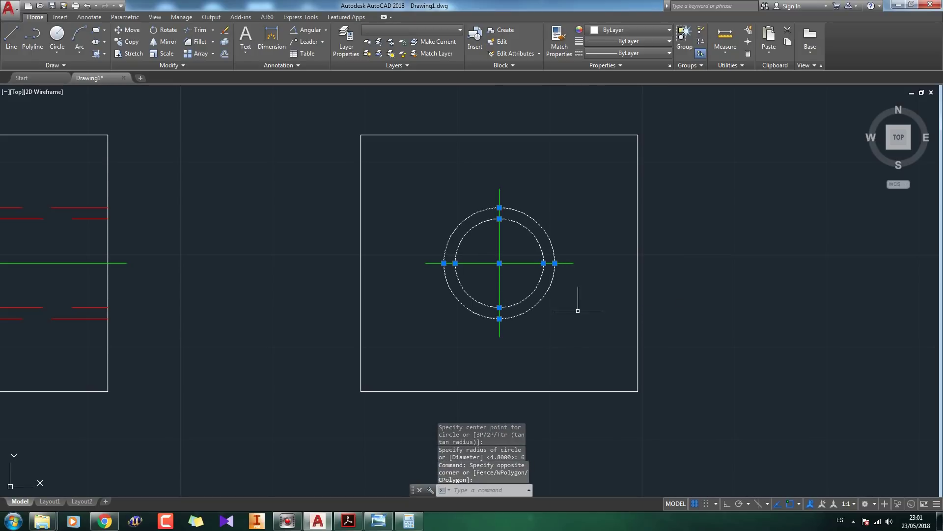
left_click(412, 30)
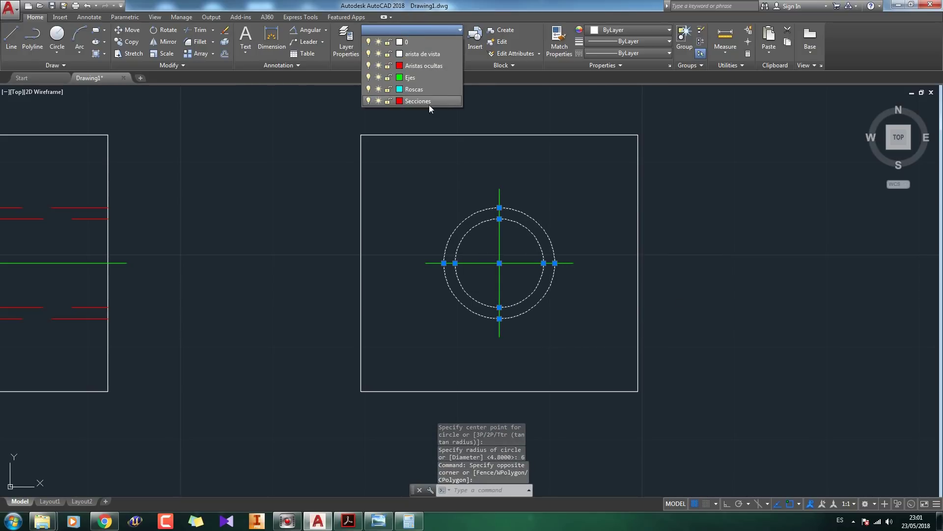
left_click(426, 68)
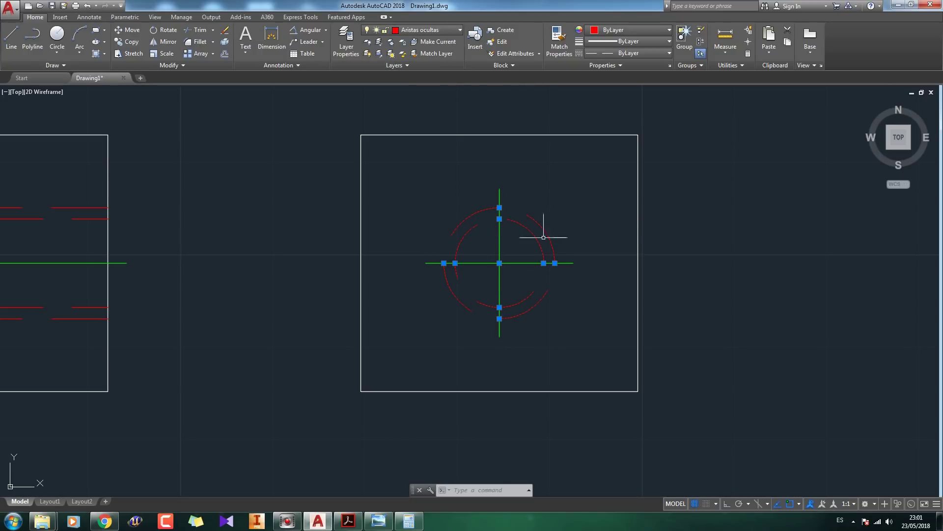
scroll(500, 219, "down", 2)
mouse_move(495, 210)
middle_mouse_down()
mouse_move(450, 236)
mouse_move(400, 206)
mouse_move(433, 275)
mouse_move(421, 257)
mouse_move(467, 423)
mouse_move(602, 358)
mouse_move(592, 282)
mouse_move(609, 310)
mouse_move(628, 311)
middle_mouse_up()
key("Escape")
Switch to the Windows photo viewer and bring up the next reference image, 06.png, on representing thread ends.
key("alt+Tab")
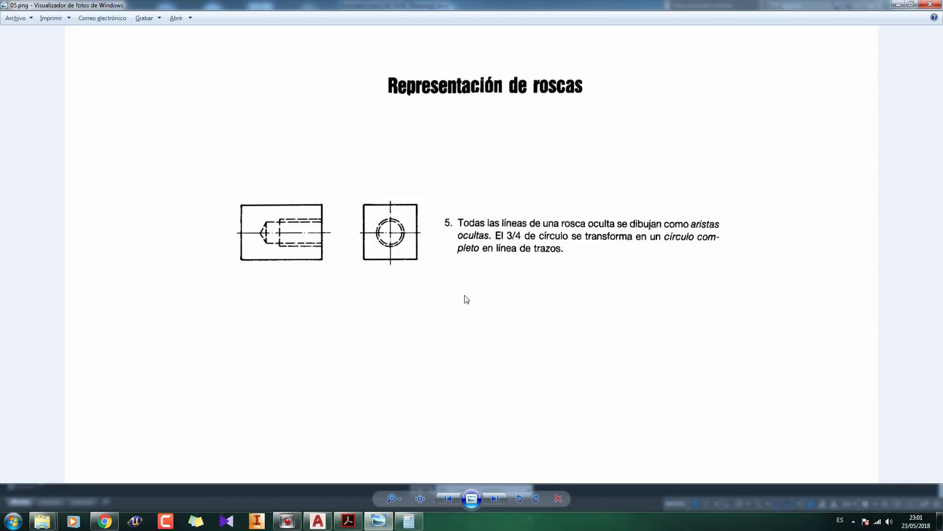
key("Right")
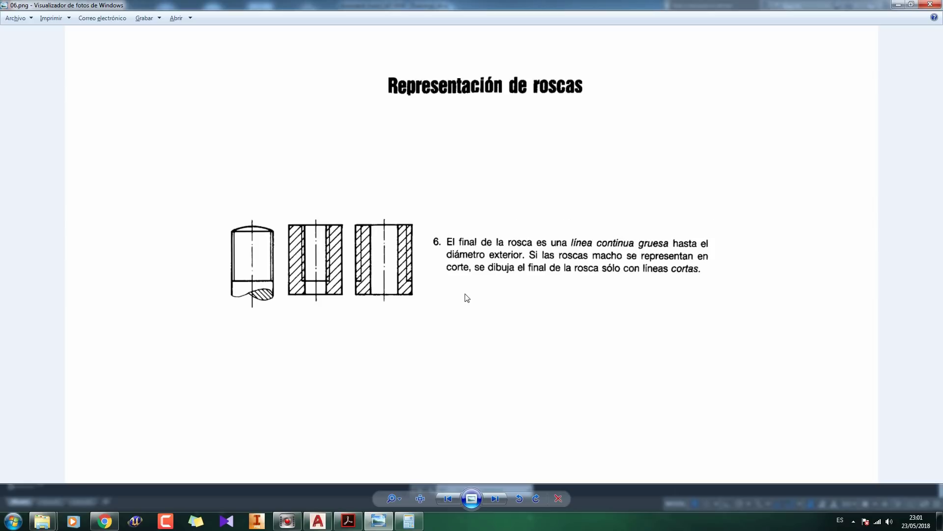